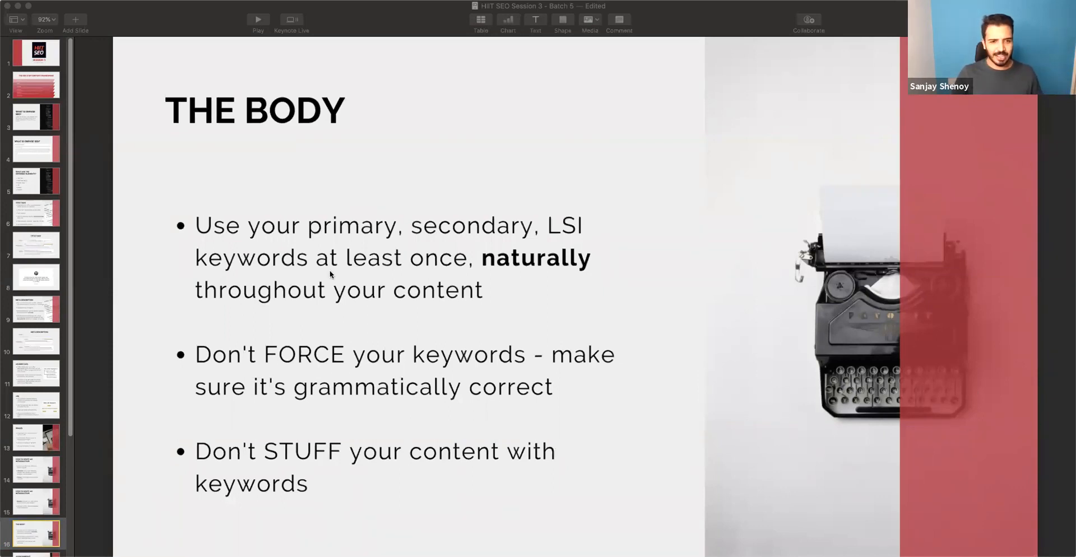
Switch to the Dishwasher India WordPress dashboard in the browser and open the form for uploading a new plugin.
key(super+Tab)
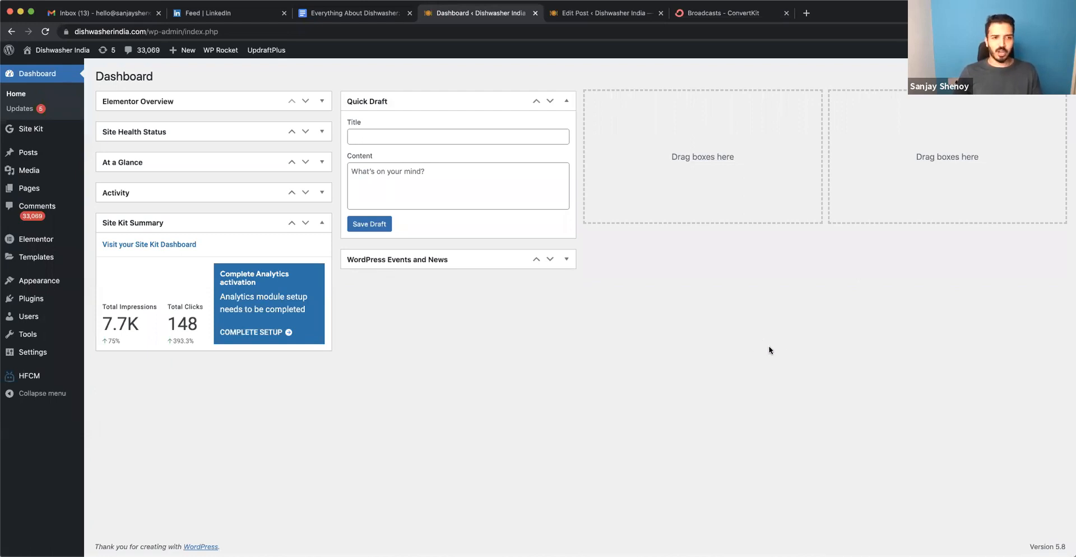
mouse_move(22, 303)
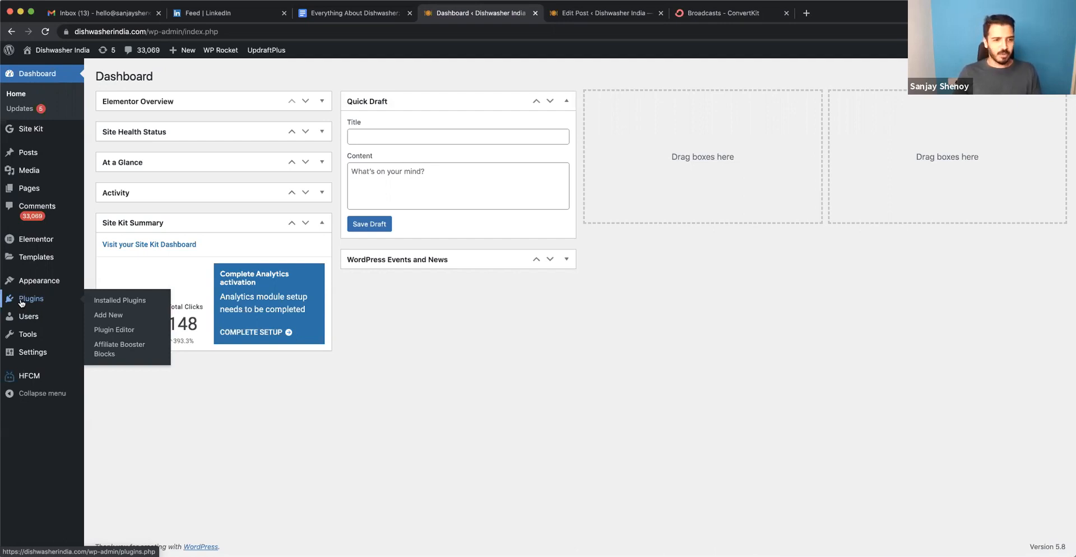
click(32, 299)
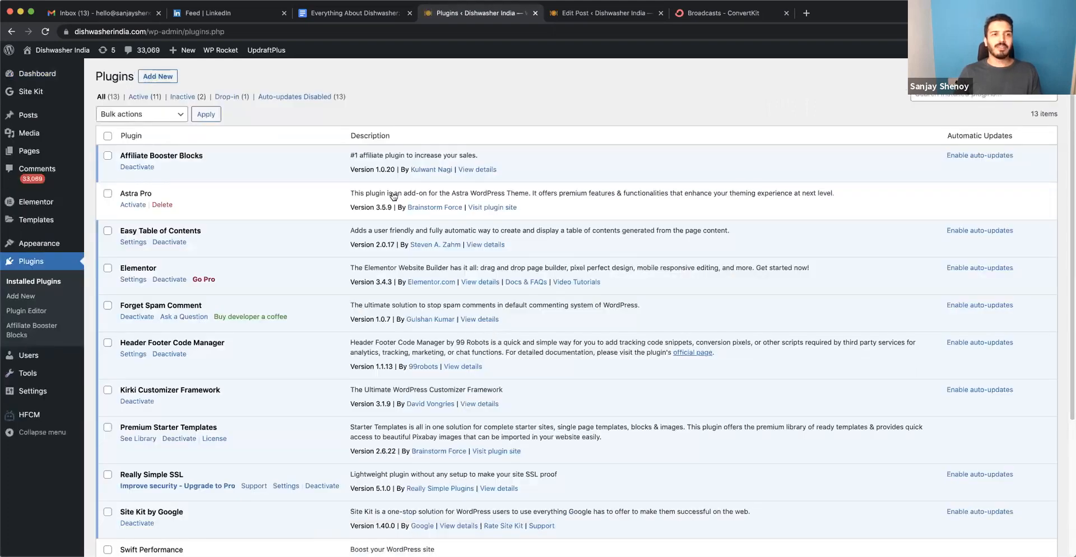
click(154, 73)
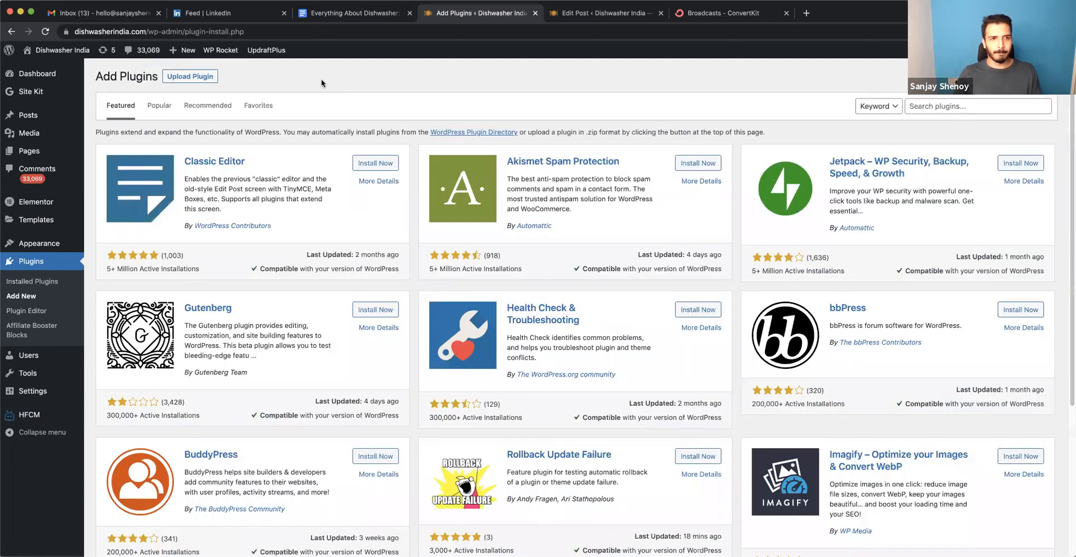
click(191, 76)
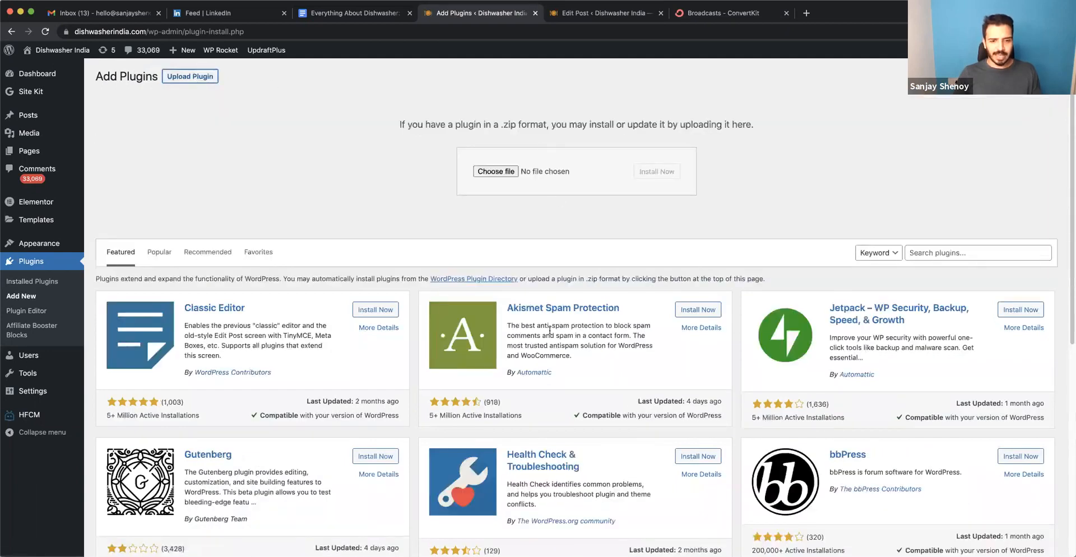
Install the plugin from seo-by-rank-math-pro.zip in the Desktop folder and activate it.
click(498, 173)
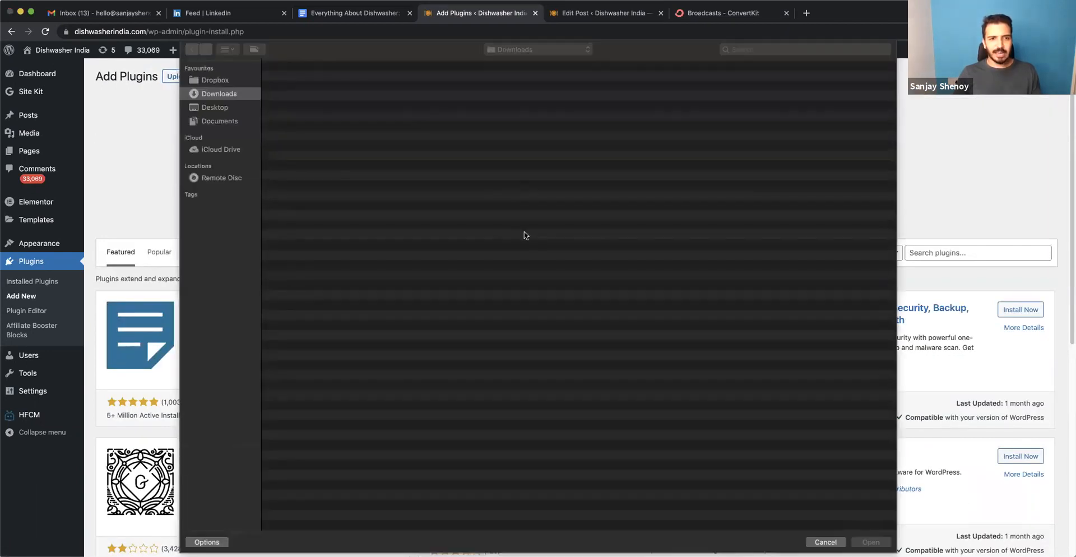
click(224, 111)
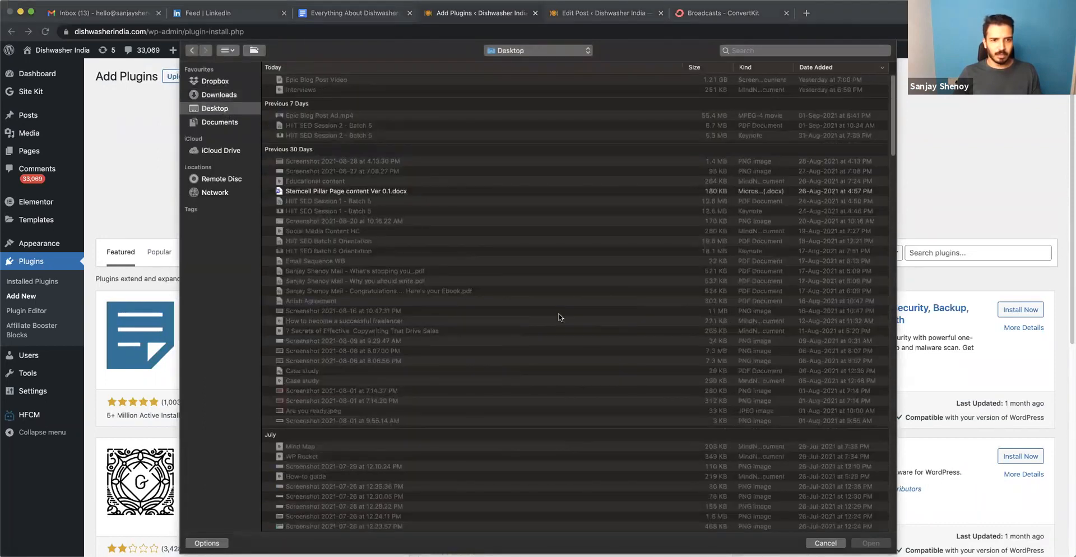
scroll(559, 317, down, 20)
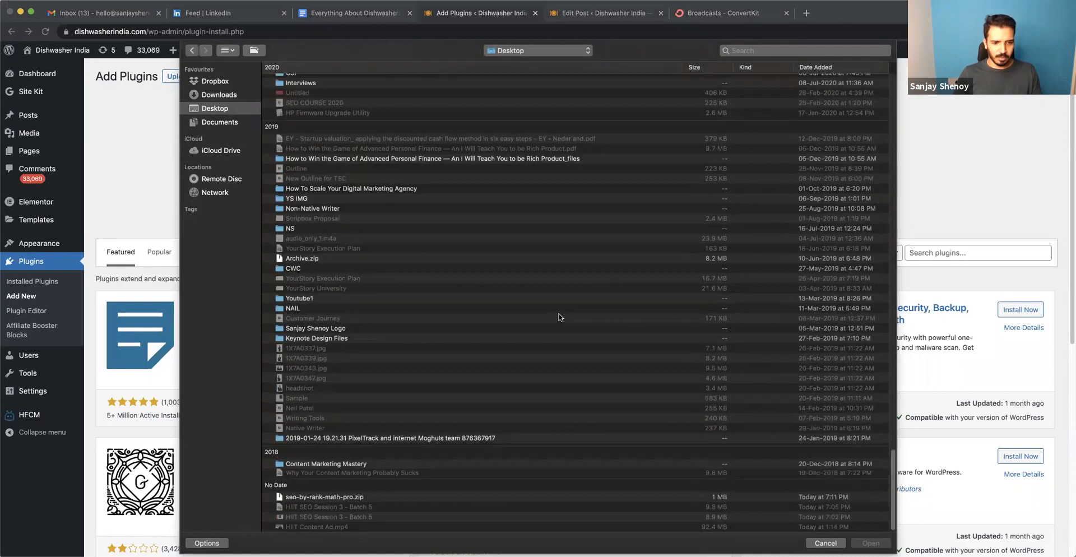
click(330, 497)
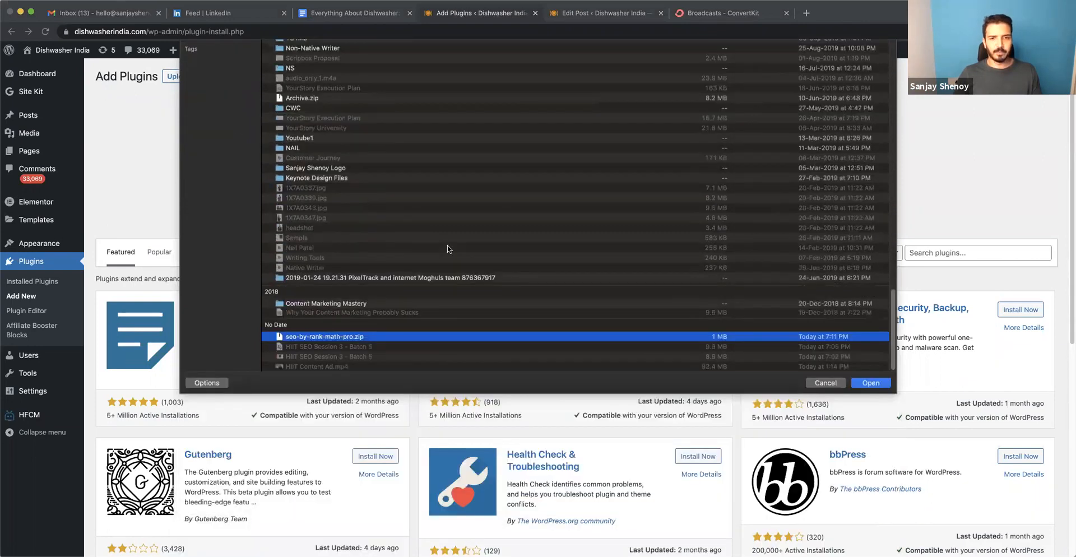
key(Return)
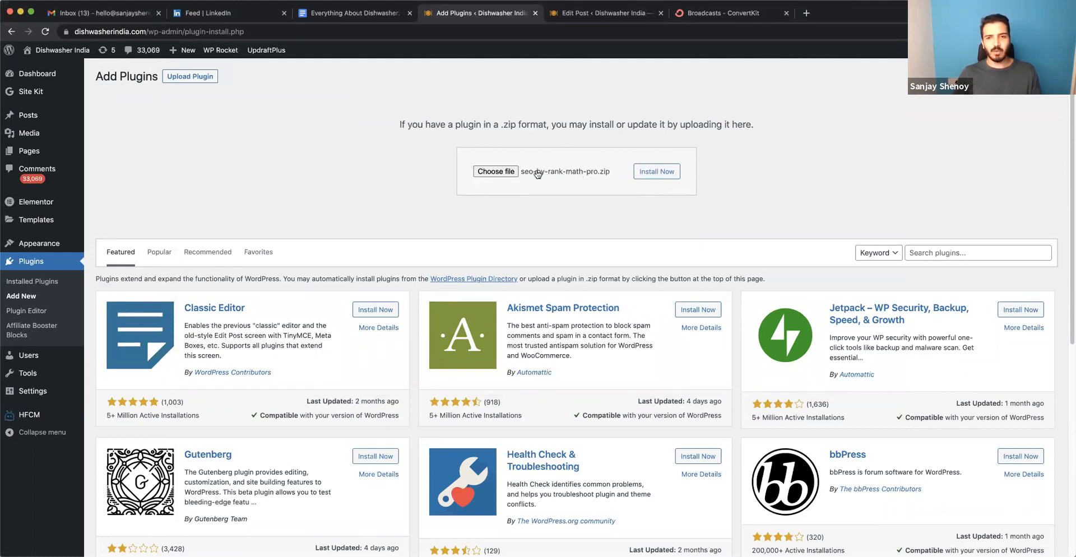
click(666, 179)
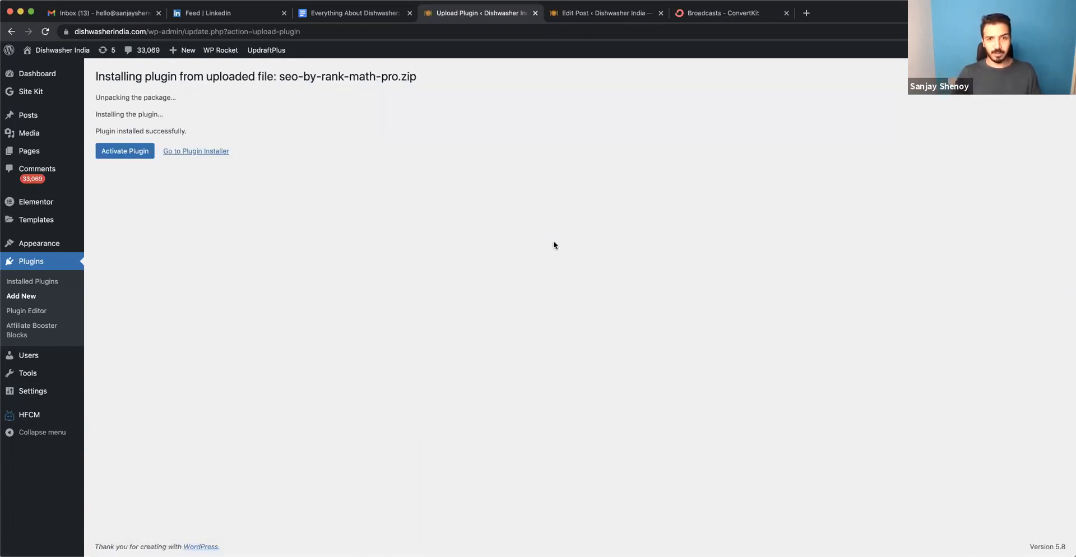
click(126, 155)
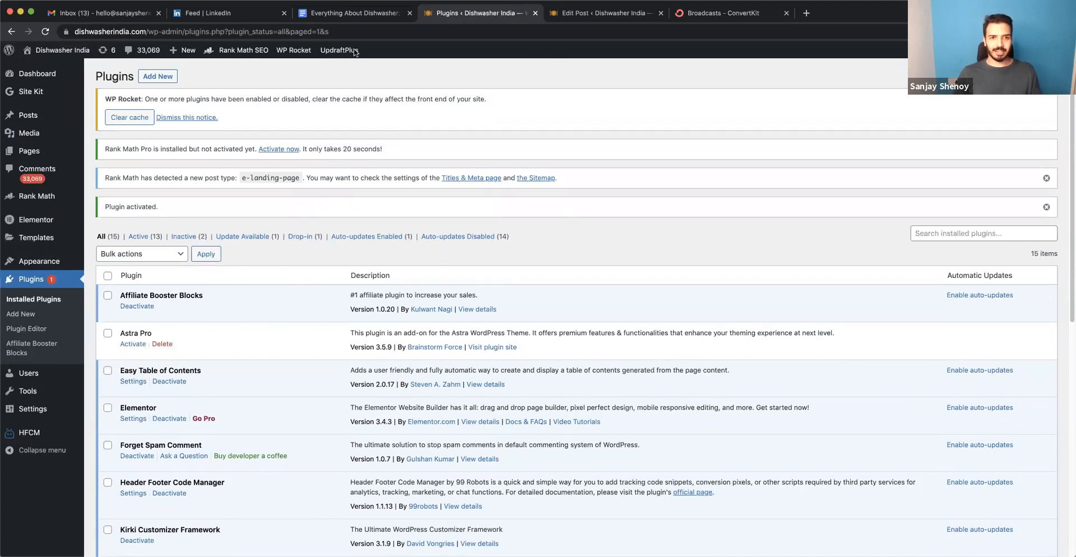
Log in to Rank Math with the account's username and password and activate the Rank Math Business Plan for the site.
click(270, 149)
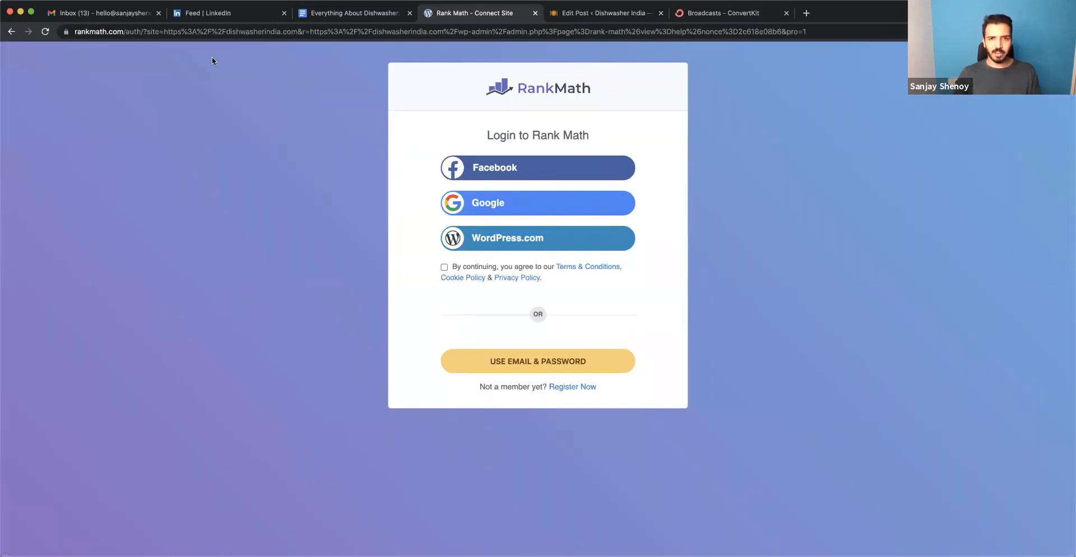
click(553, 363)
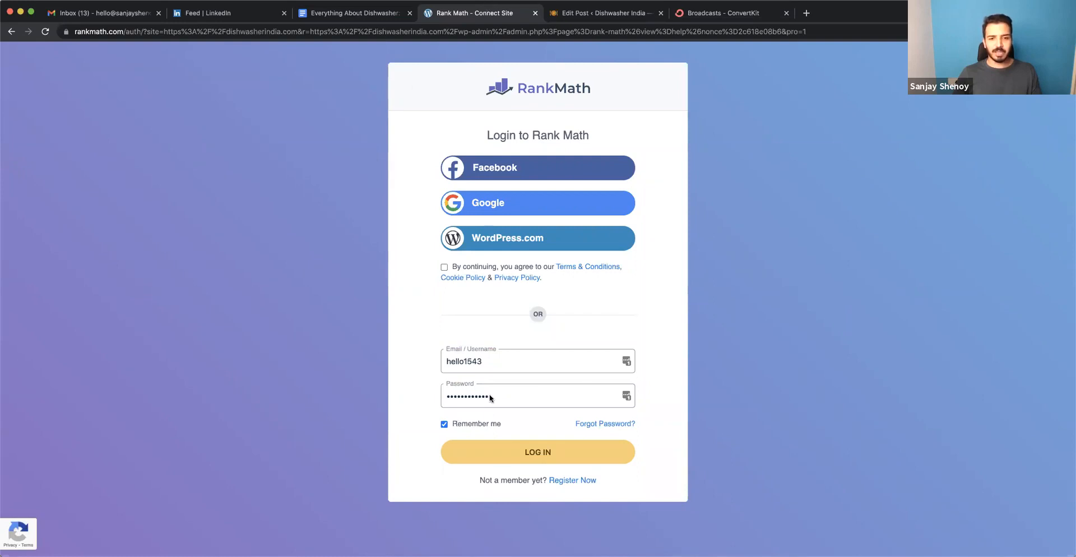
click(532, 458)
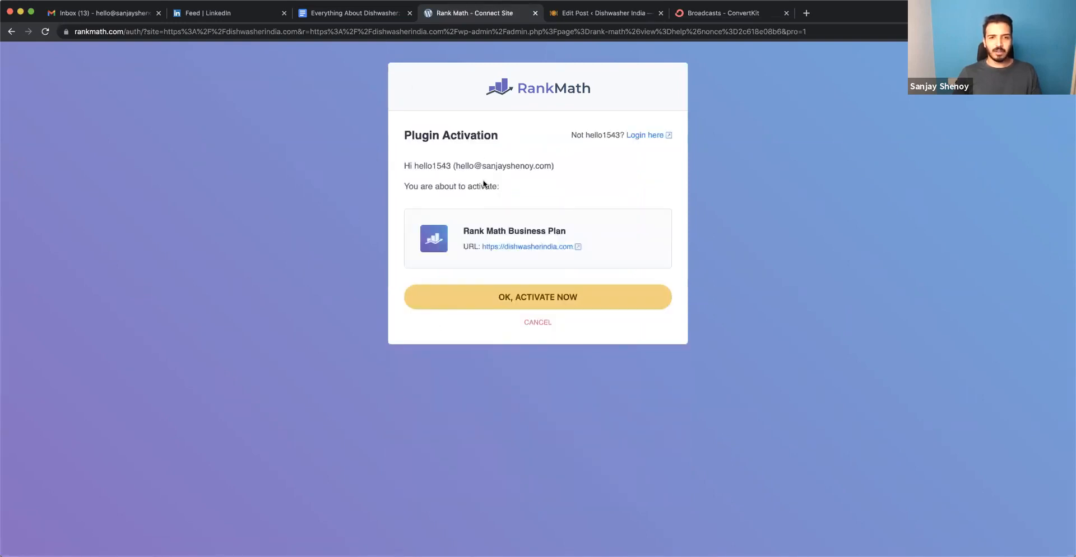
click(529, 301)
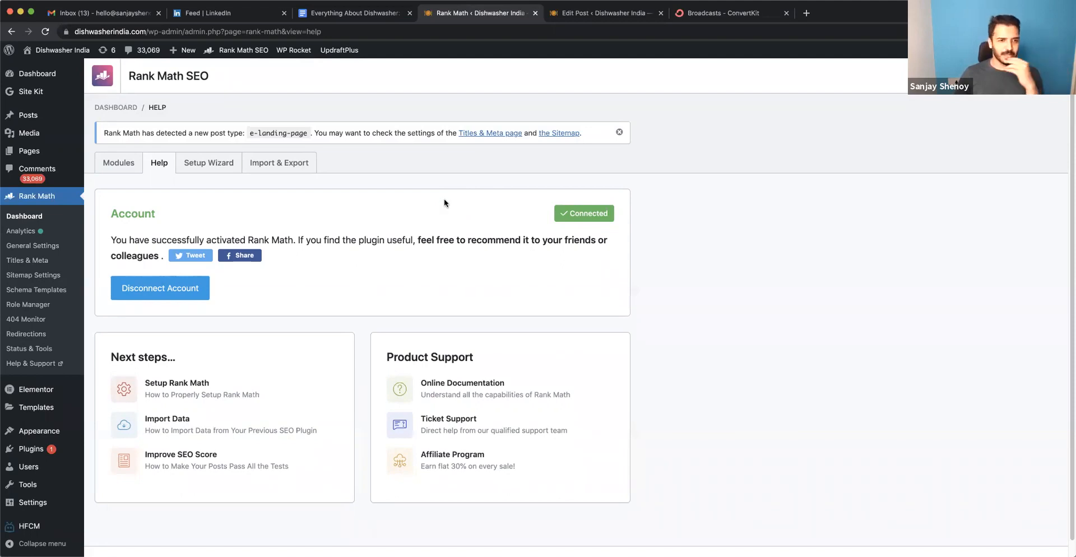
Start the Rank Math setup wizard in Advanced mode.
click(201, 167)
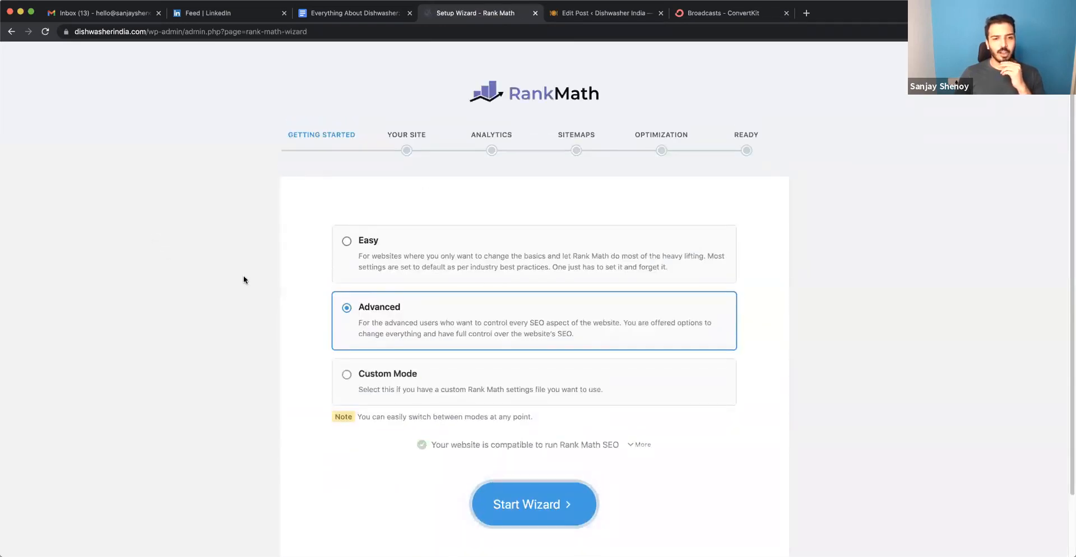
scroll(243, 274, down, 3)
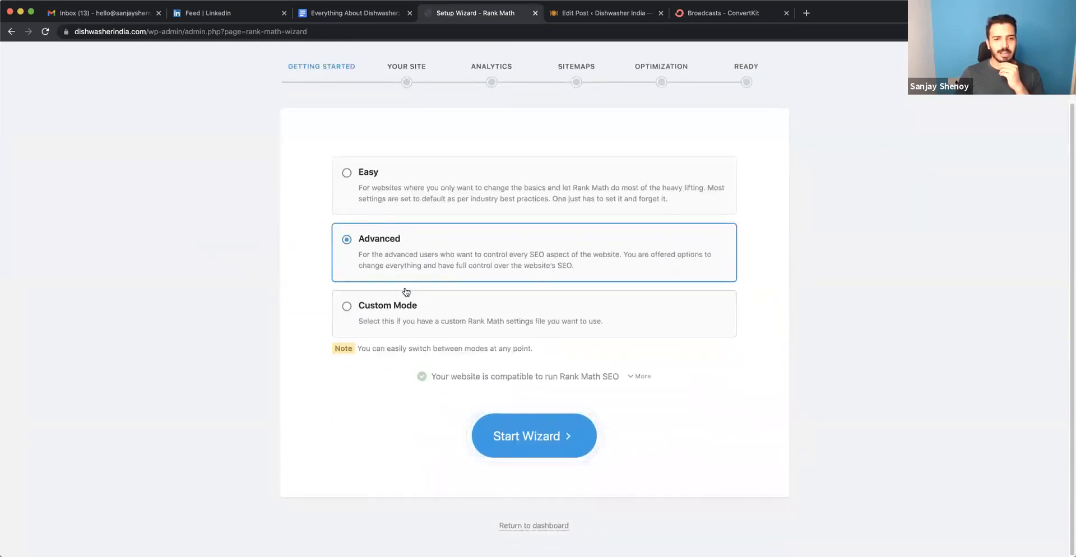
click(533, 444)
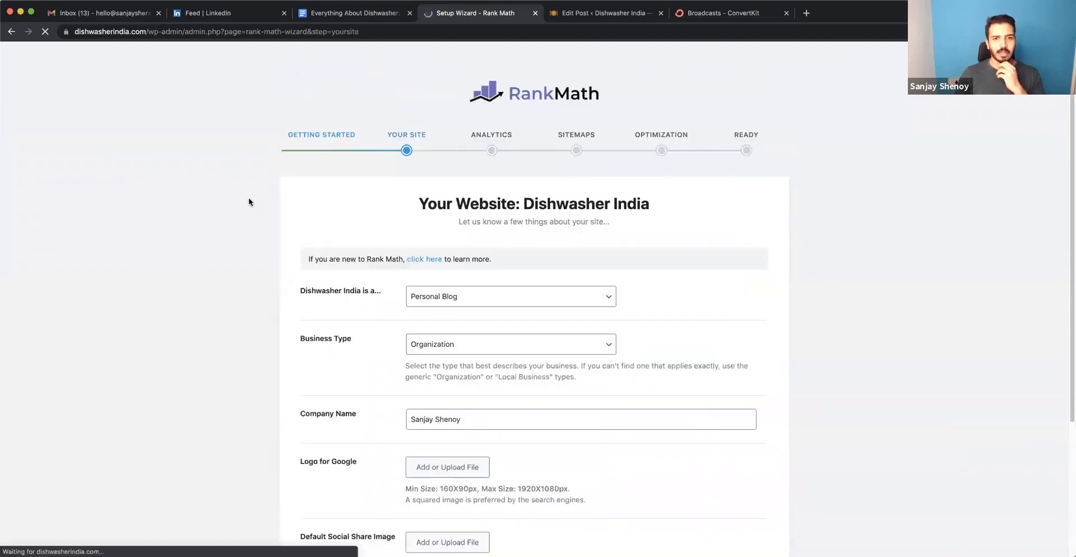
Check the available site types, keep Personal Blog, and save the website details.
scroll(250, 202, down, 1)
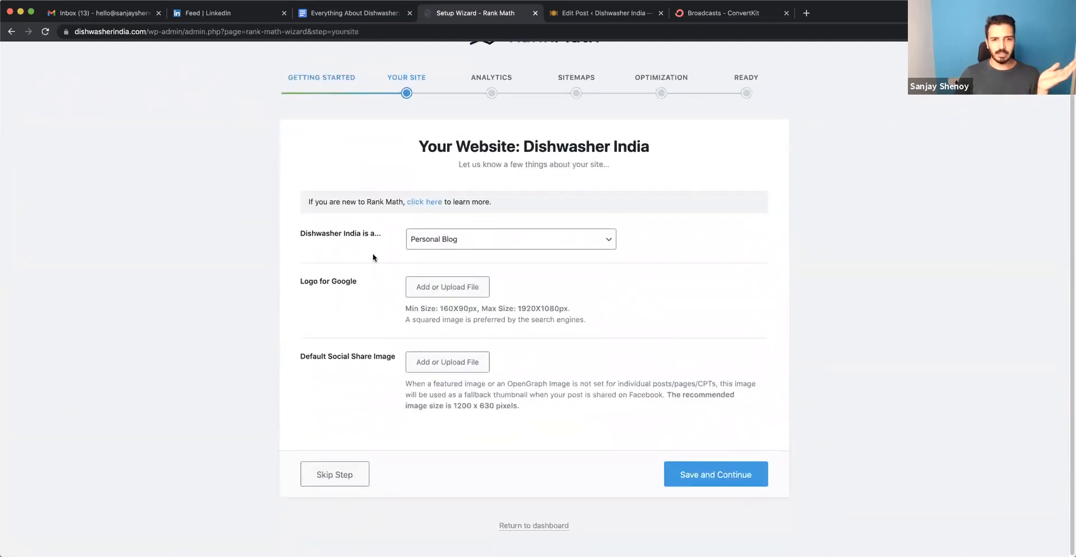
click(536, 246)
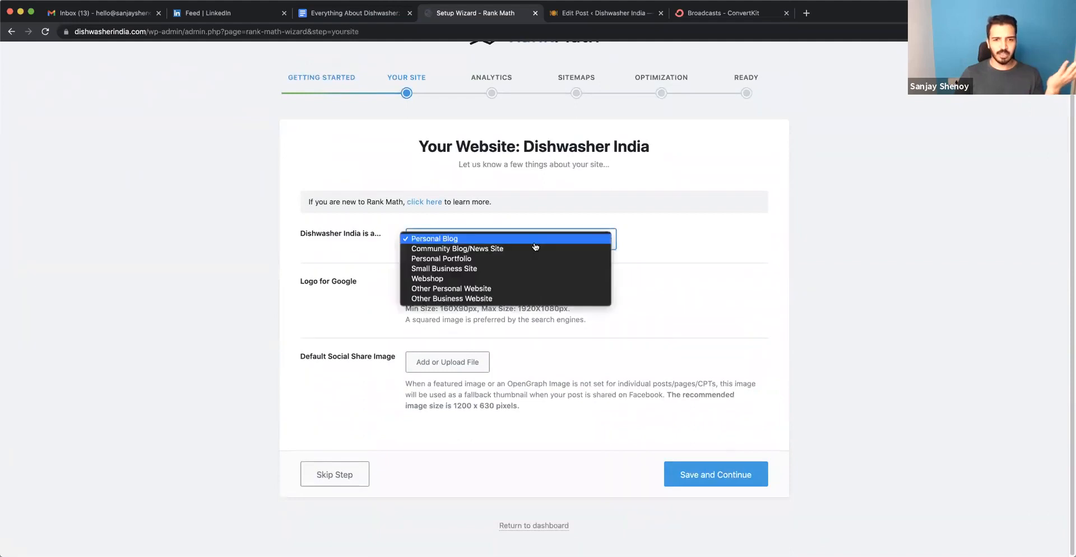
click(678, 274)
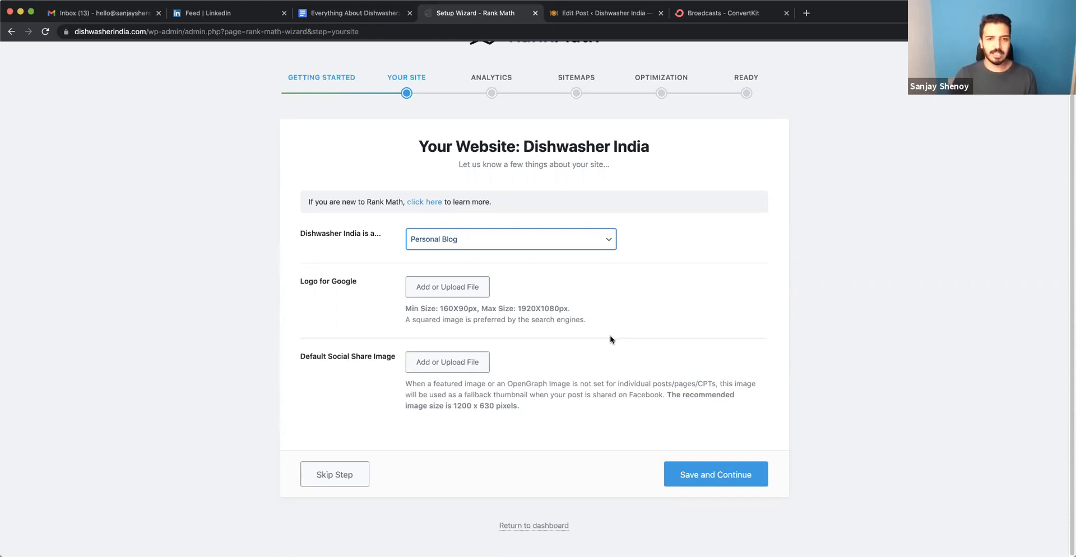
click(723, 483)
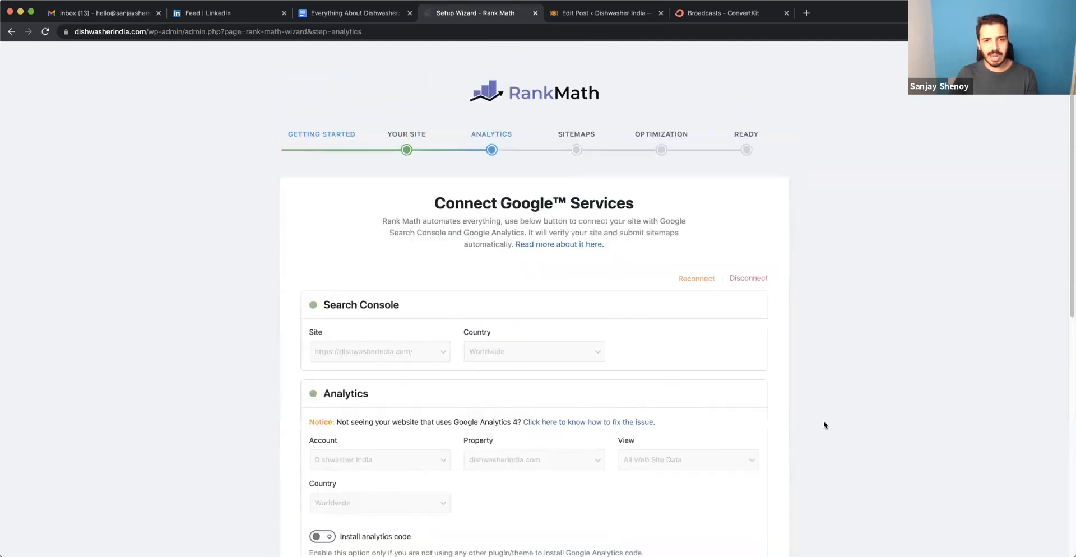
Review the Search Console, Analytics and AdSense connections and save the Google services settings.
scroll(822, 420, down, 1)
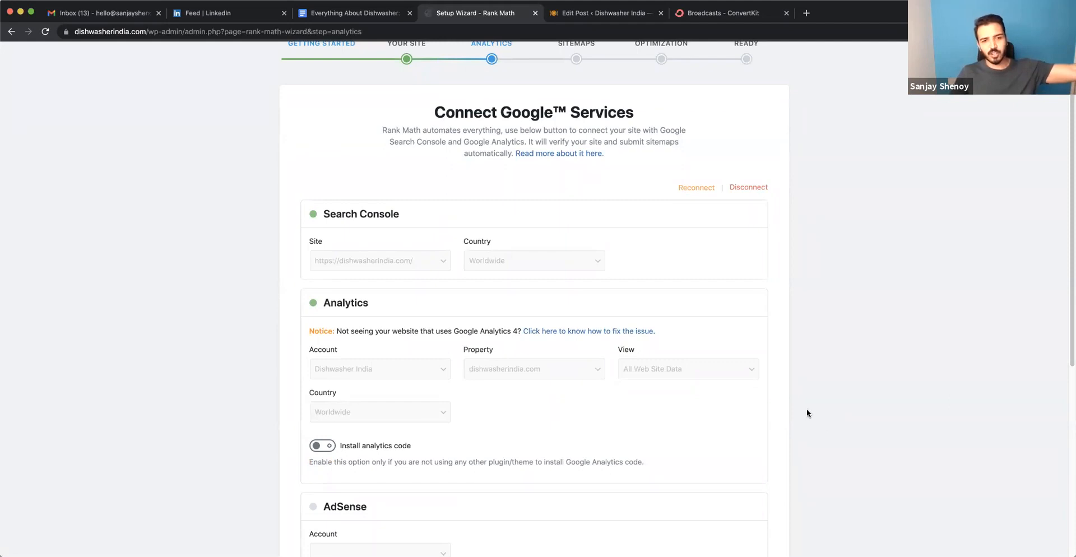
scroll(565, 324, down, 2)
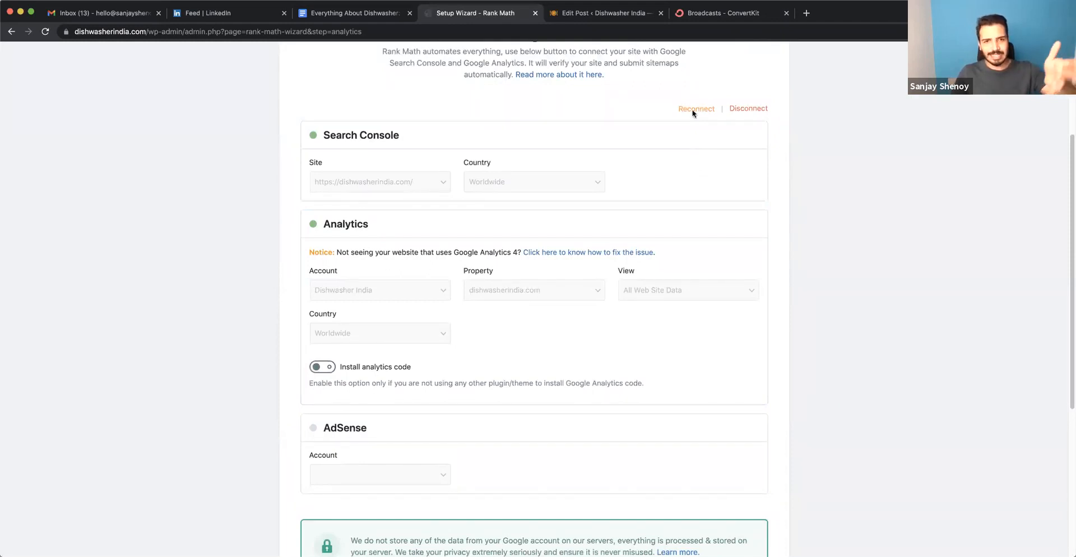
scroll(673, 175, down, 5)
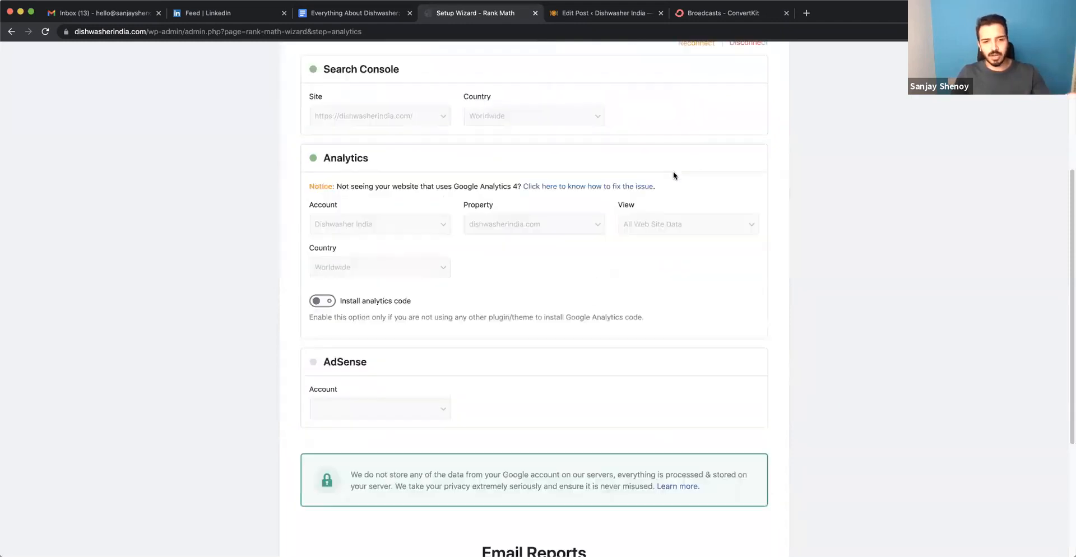
click(693, 484)
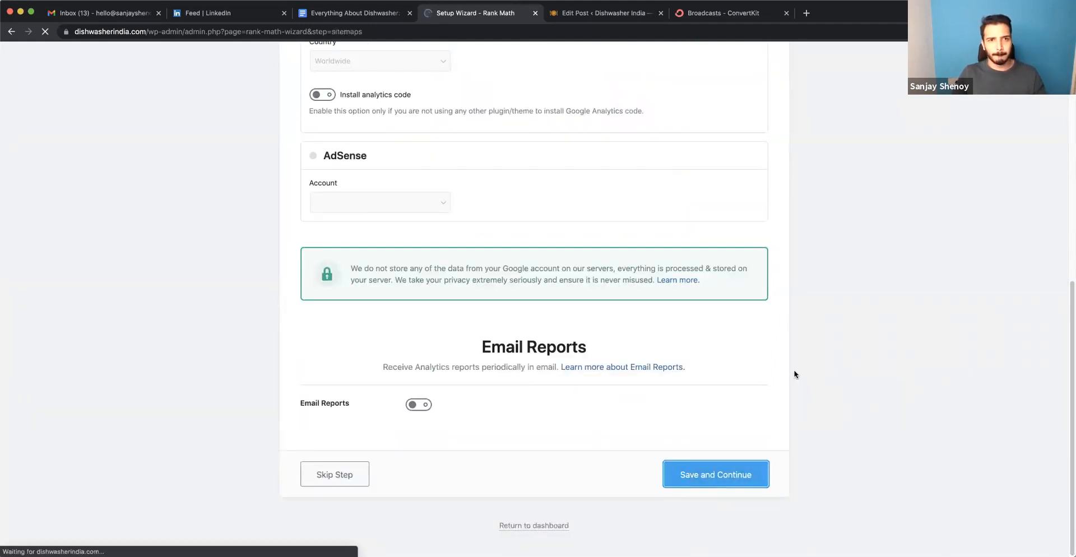
Review the general, news and video sitemap options and save them with video sitemaps enabled for posts and pages.
scroll(795, 374, down, 5)
scroll(795, 374, up, 5)
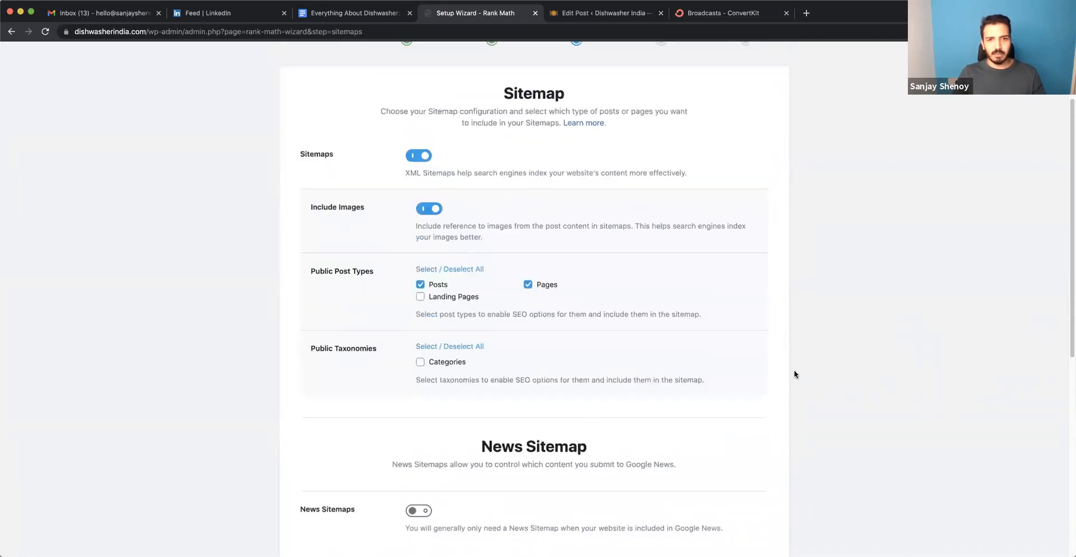
scroll(795, 375, down, 5)
scroll(795, 374, up, 2)
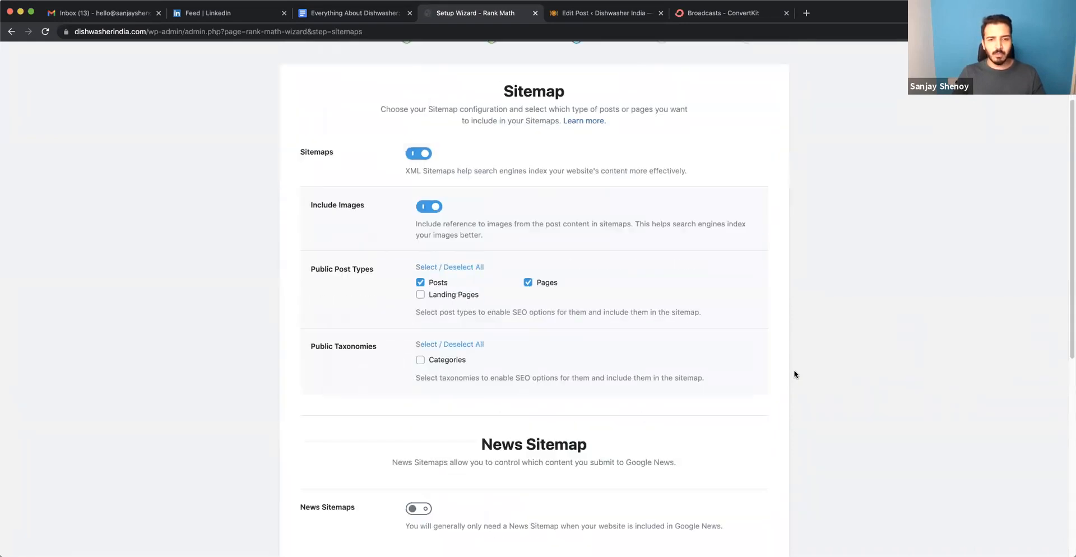
scroll(543, 293, down, 7)
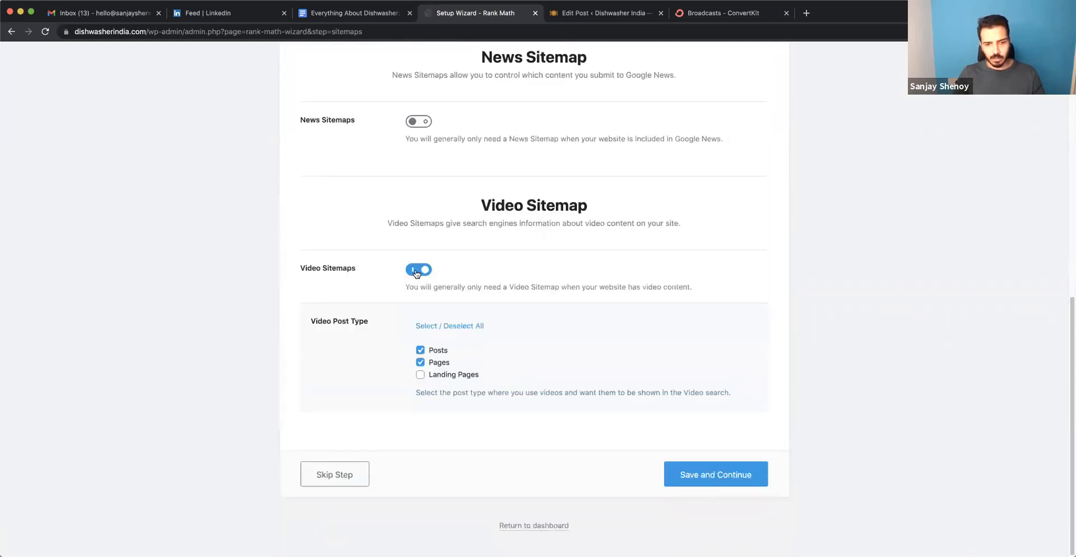
click(711, 477)
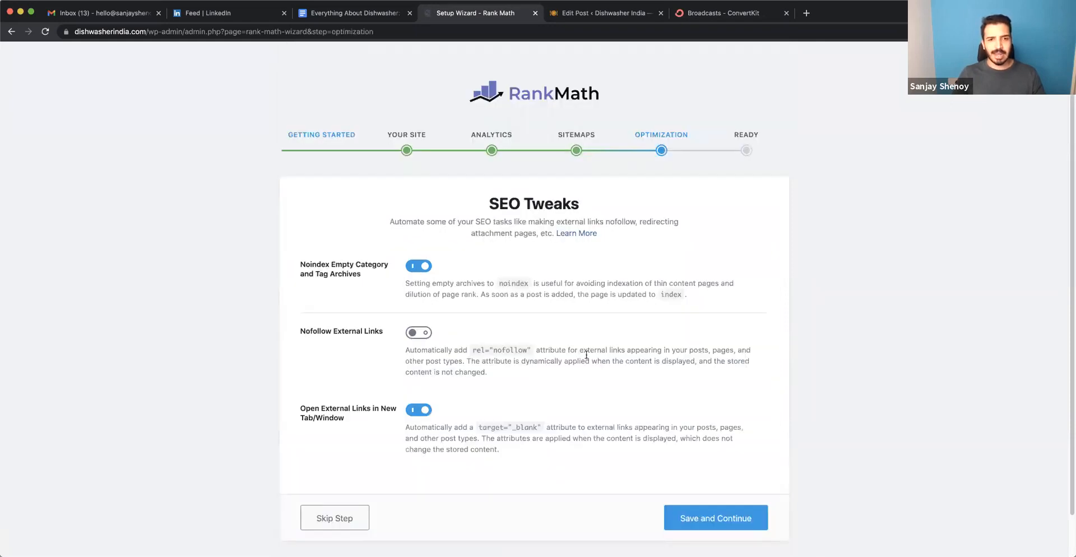
Save the SEO Tweaks settings and continue to the Role Manager in the advanced setup options.
scroll(586, 354, down, 2)
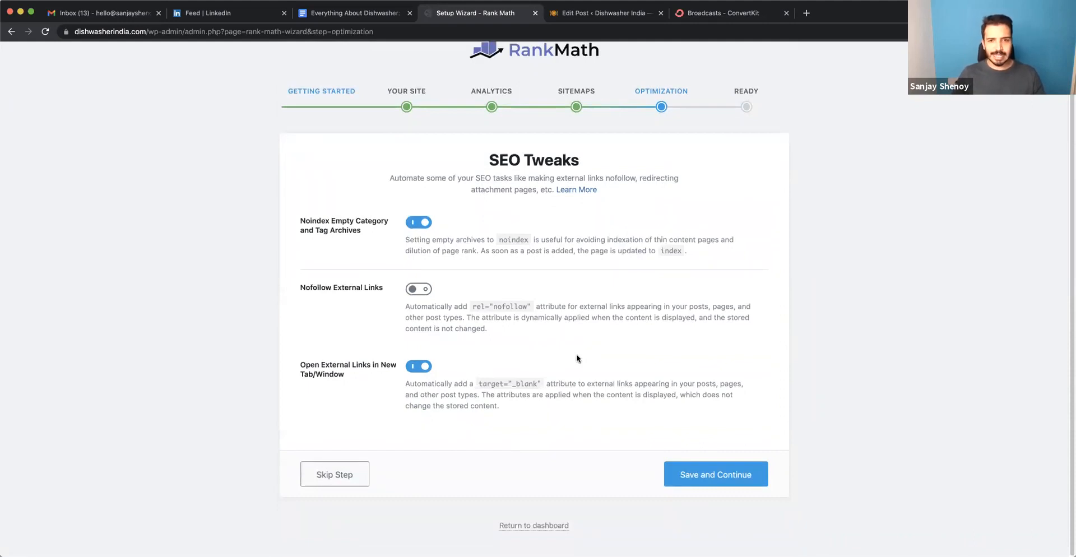
click(701, 478)
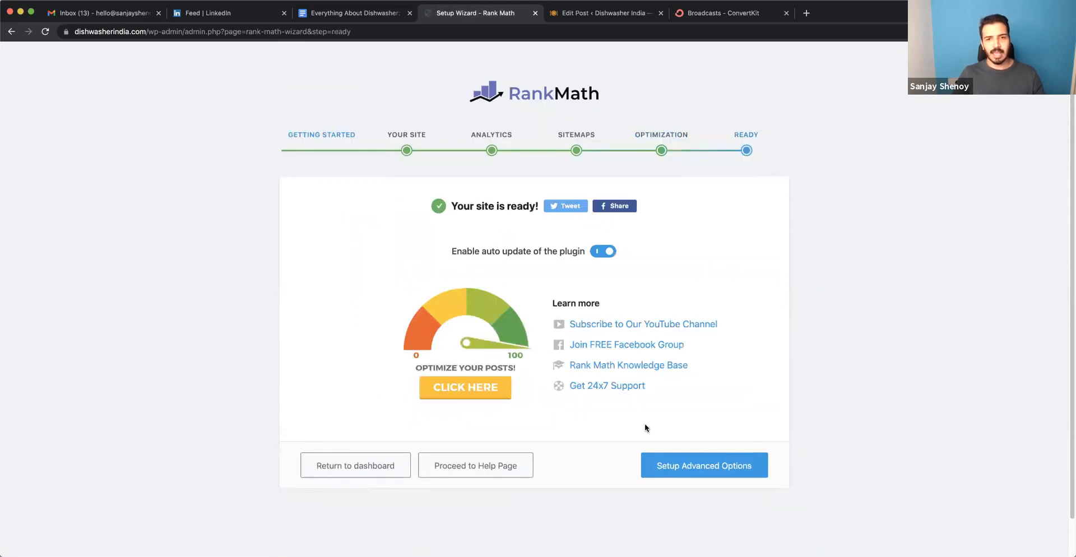
click(662, 467)
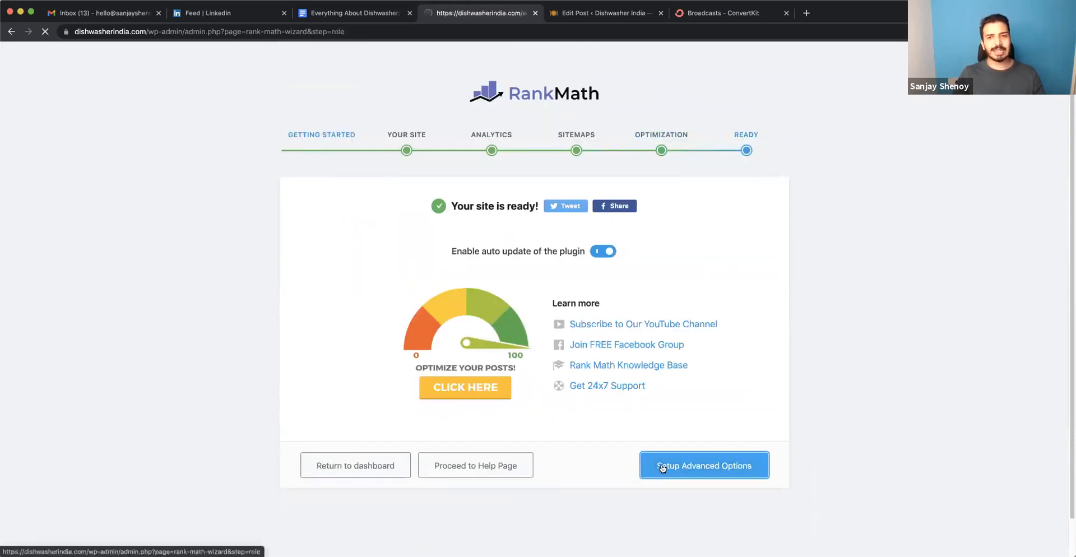
scroll(335, 421, down, 4)
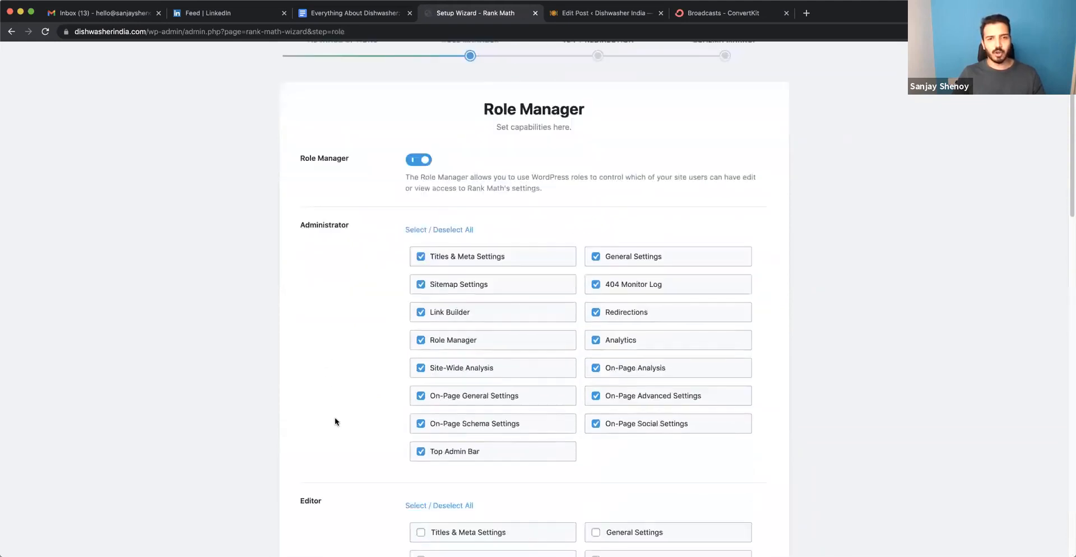
Review and save the Role Manager capabilities, and save the 404 Monitor and Redirections settings with both features enabled.
scroll(334, 421, down, 1)
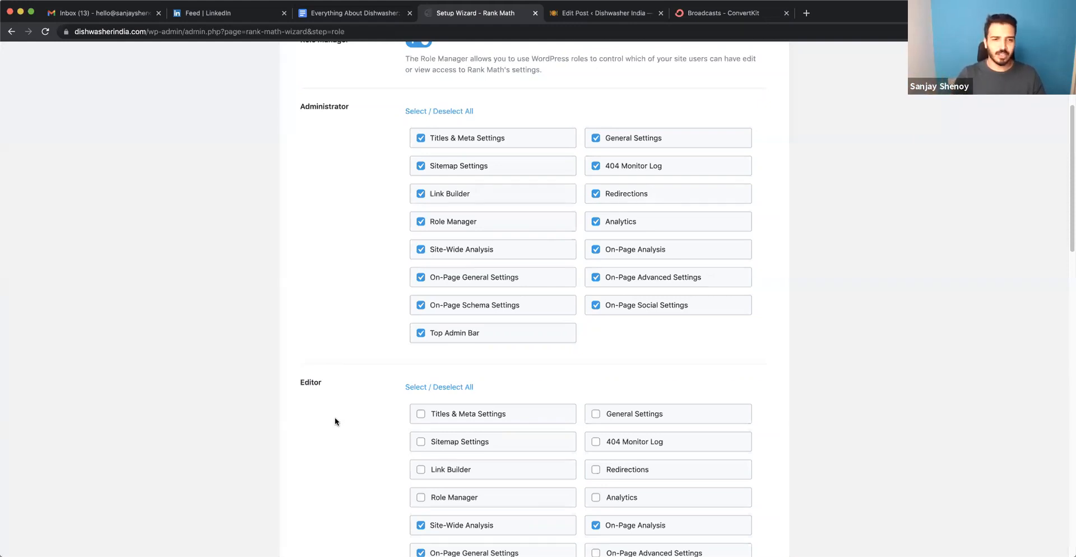
scroll(351, 274, down, 5)
scroll(355, 283, down, 10)
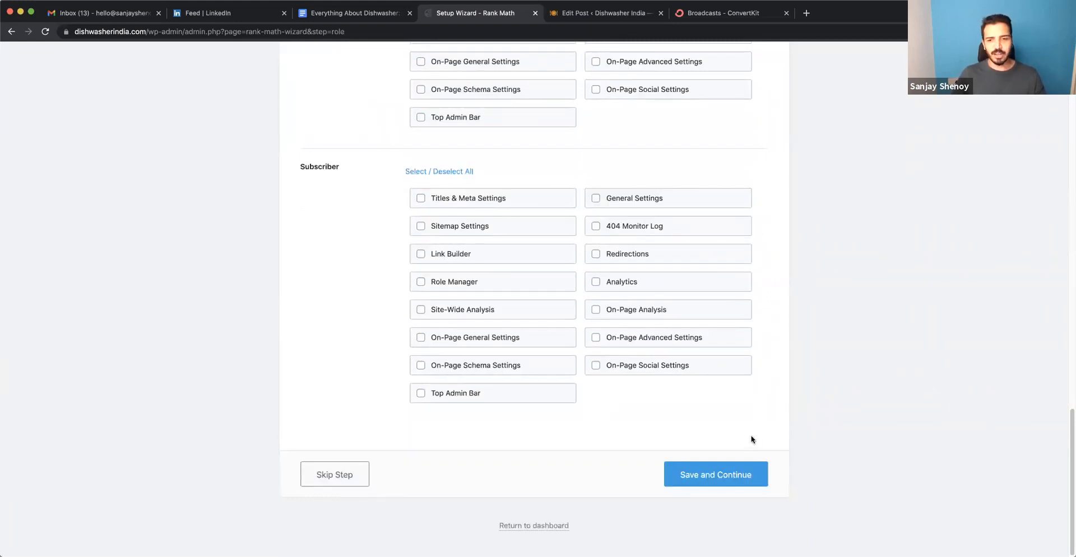
click(733, 465)
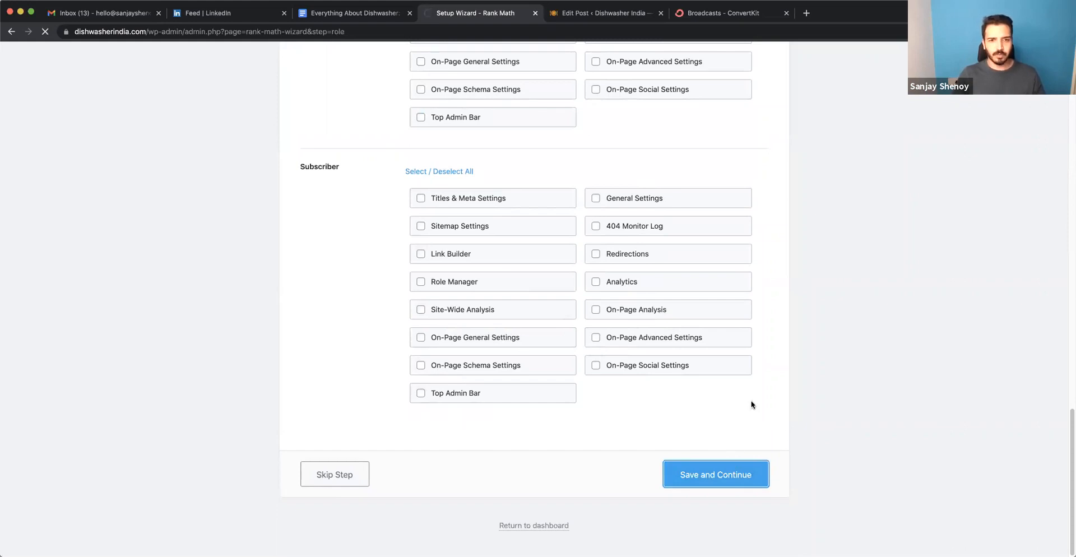
scroll(752, 405, down, 1)
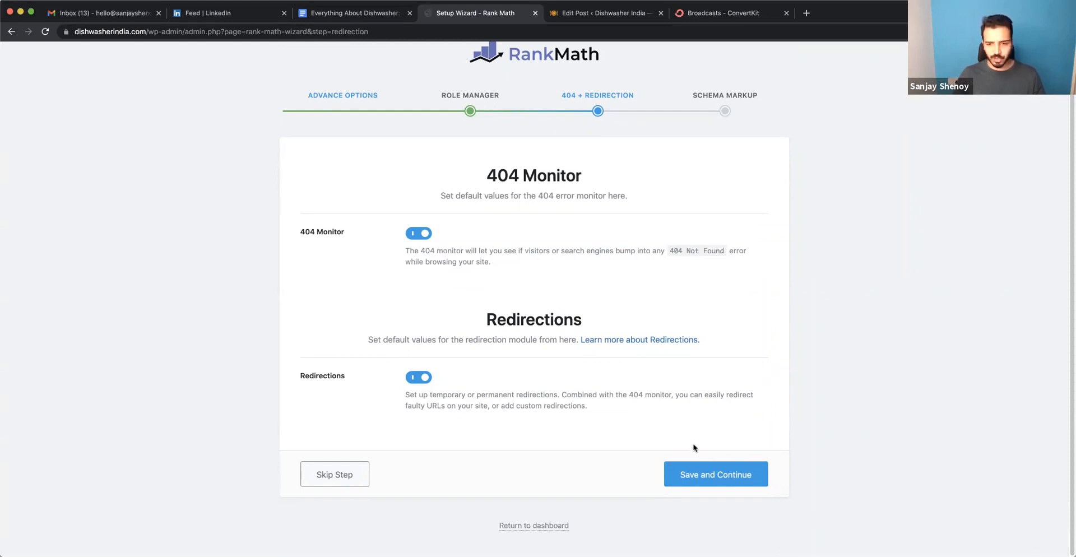
click(701, 474)
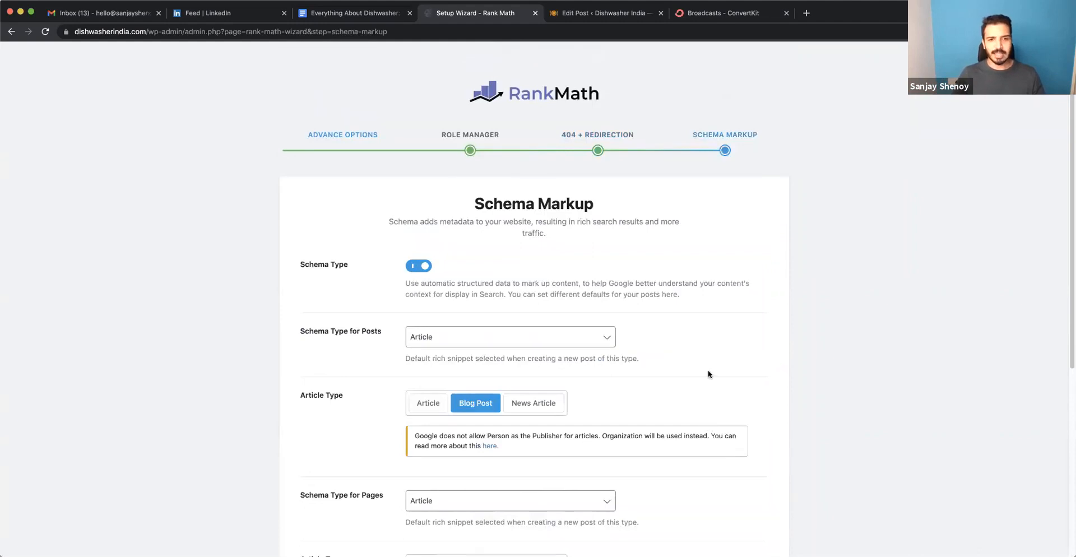
Review and save the Schema Markup settings with Article for posts and pages, and dismiss the new post type notice on the Rank Math dashboard.
scroll(650, 331, down, 4)
scroll(589, 280, up, 2)
scroll(585, 273, up, 1)
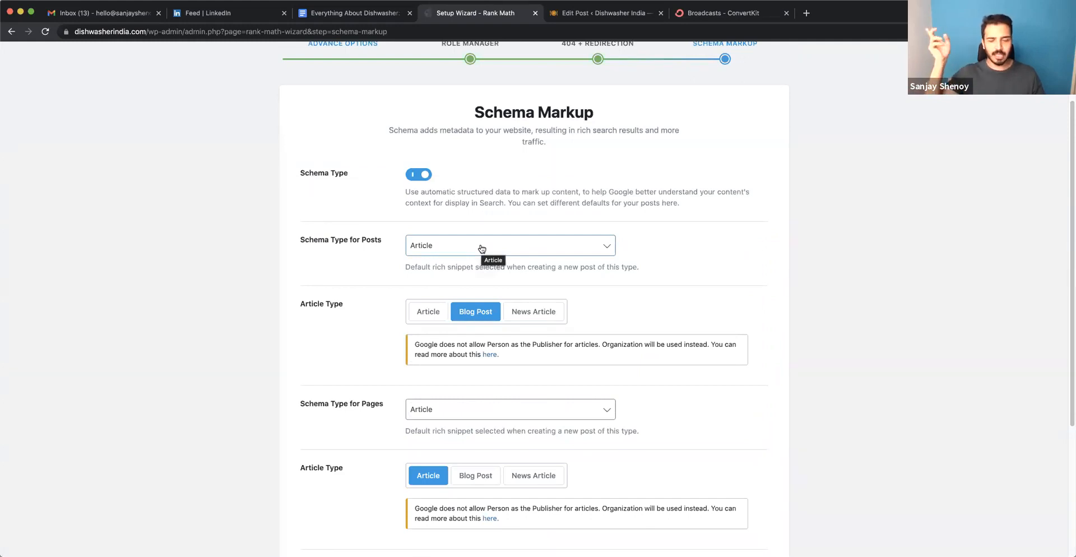
scroll(479, 255, down, 4)
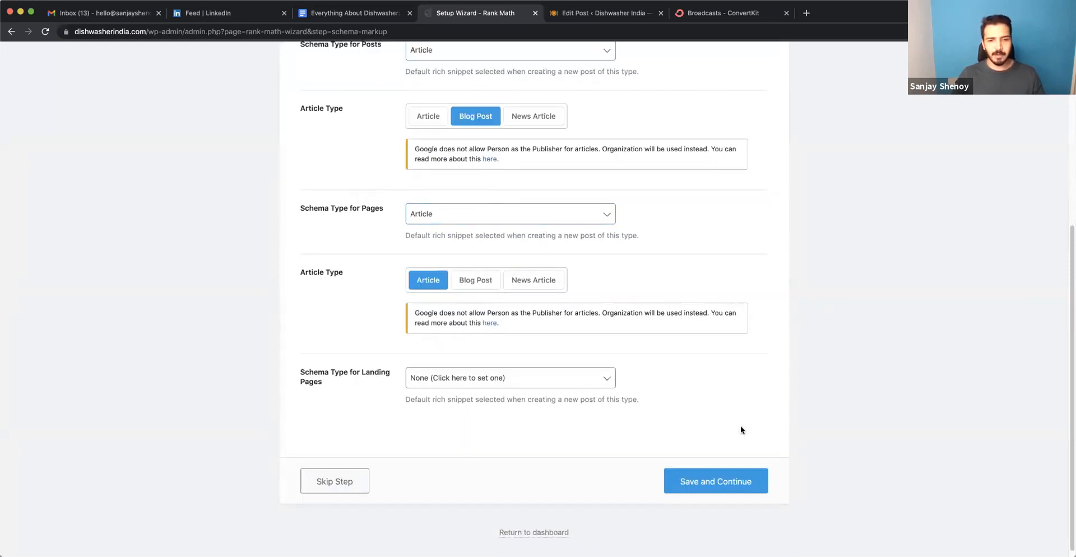
scroll(740, 430, down, 1)
click(721, 483)
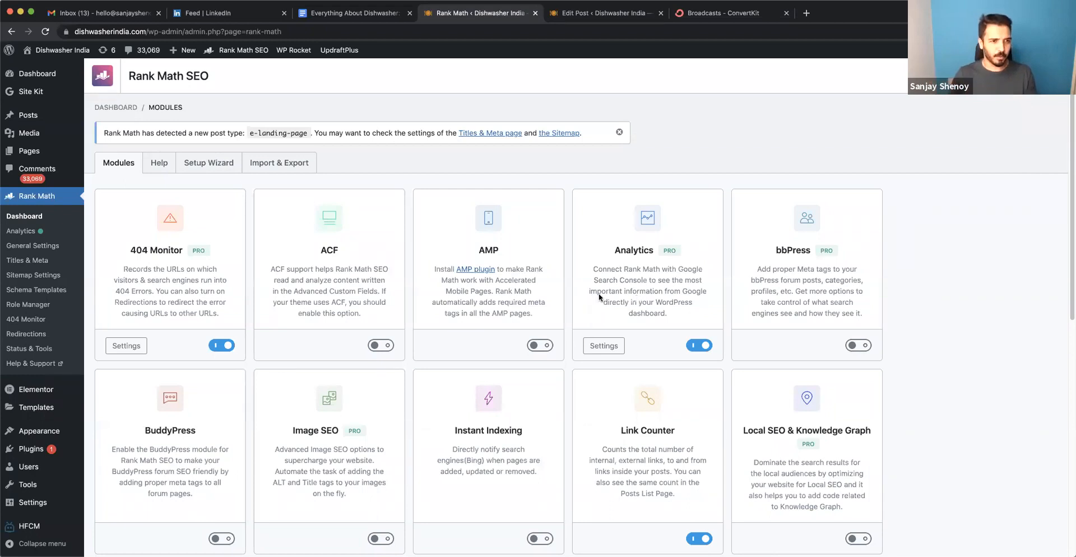
click(619, 133)
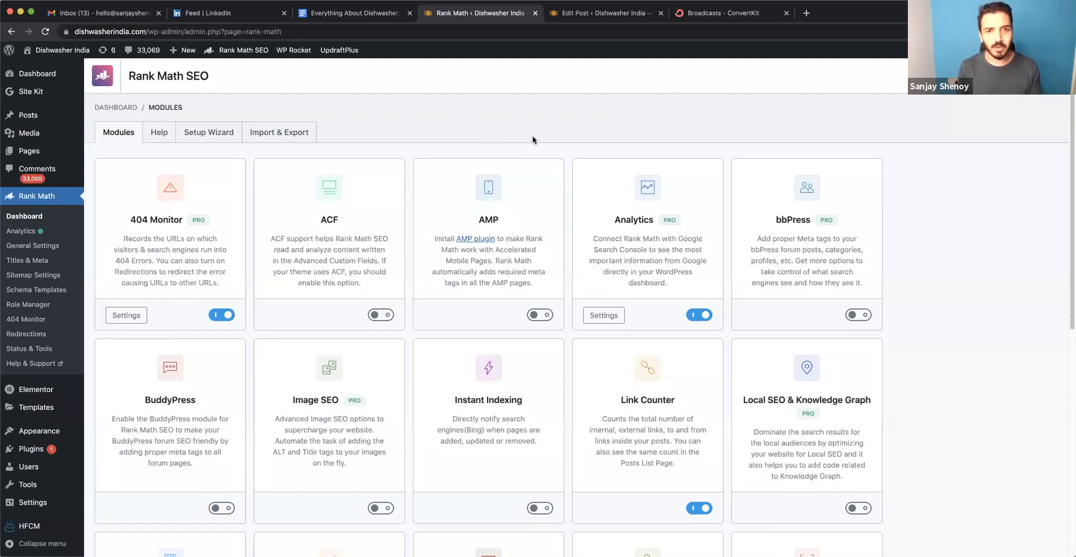
Look at the SEO details in the posts list and the Rank Math overview on the site dashboard.
mouse_move(27, 119)
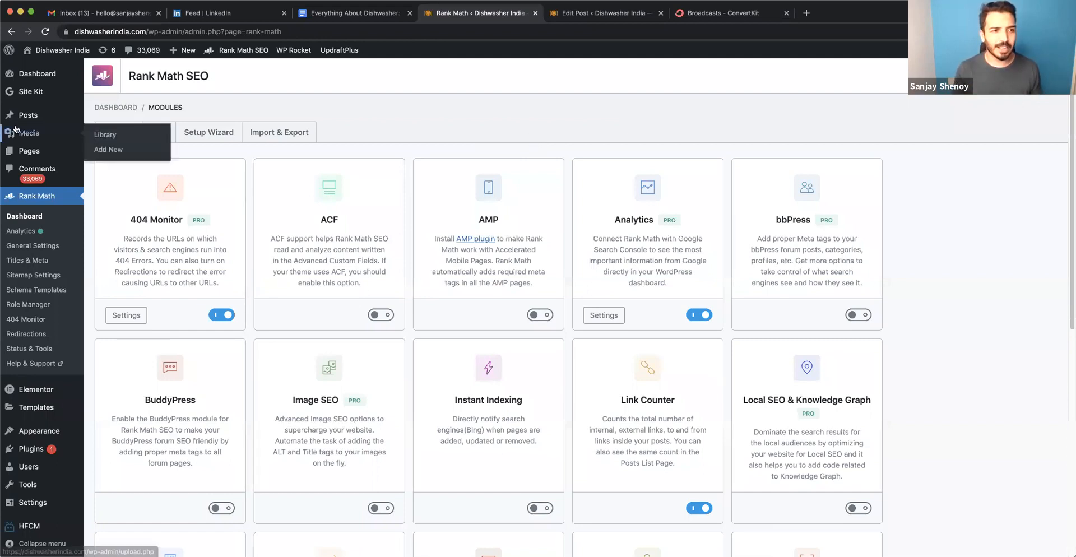
click(26, 120)
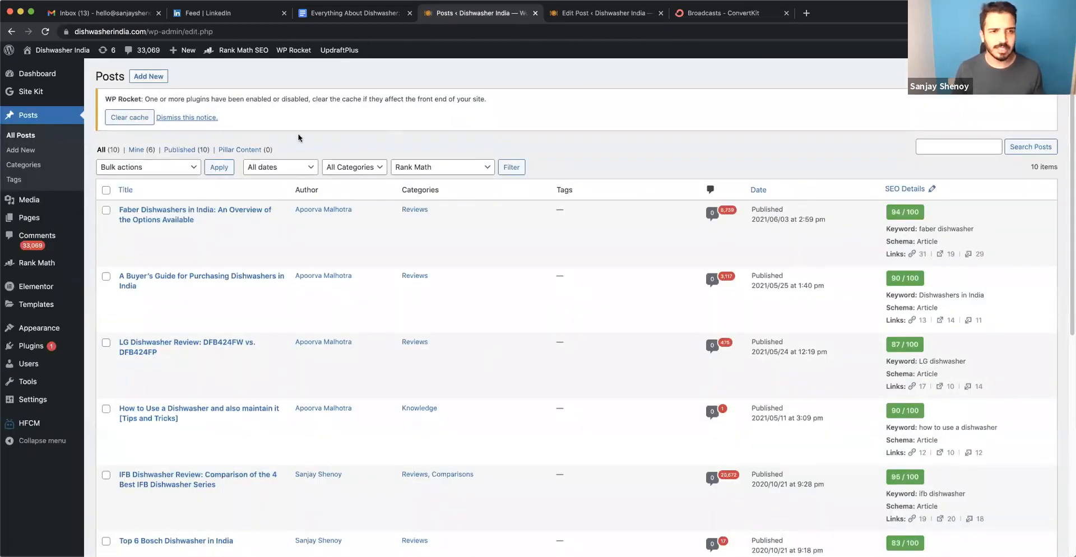
click(8, 72)
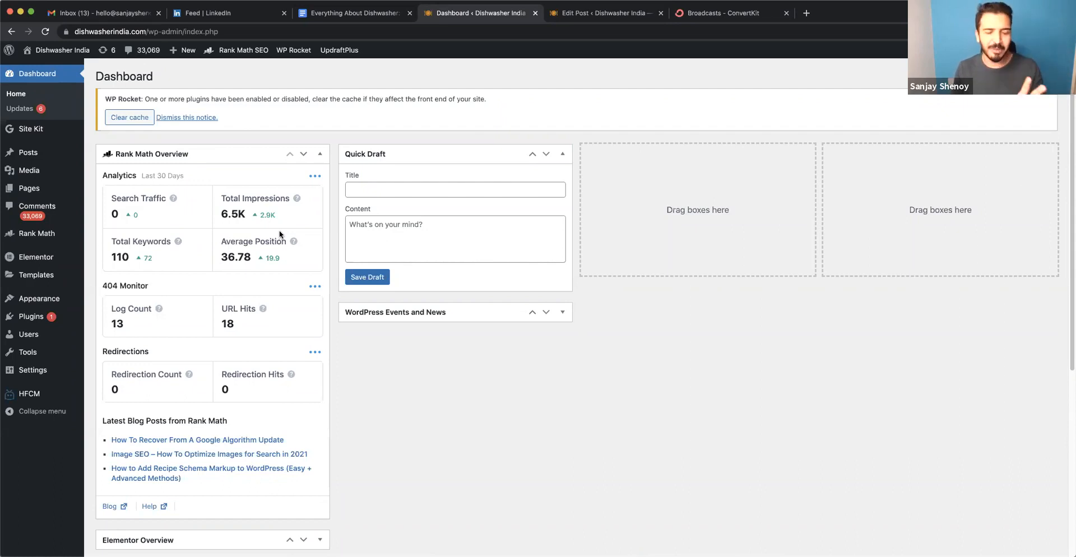
Create a new post, collapse its Table of Contents box and close the Rank Math sidebar.
mouse_move(29, 159)
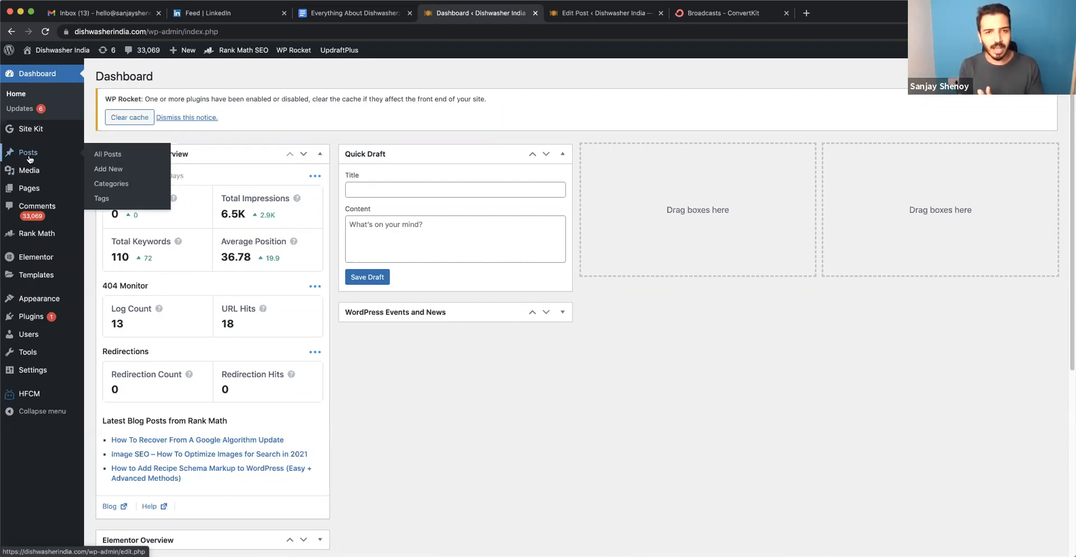
click(30, 158)
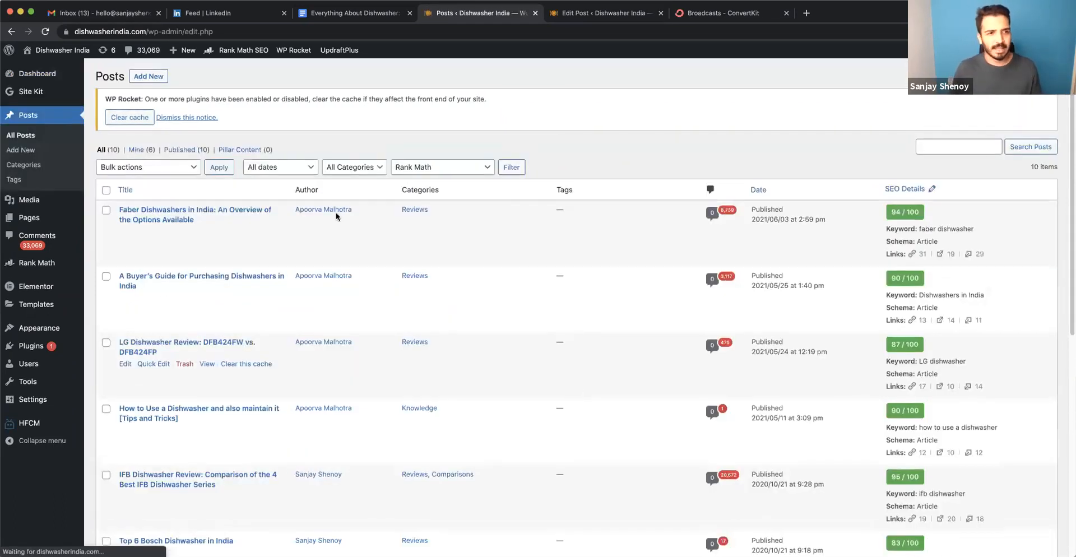
click(159, 75)
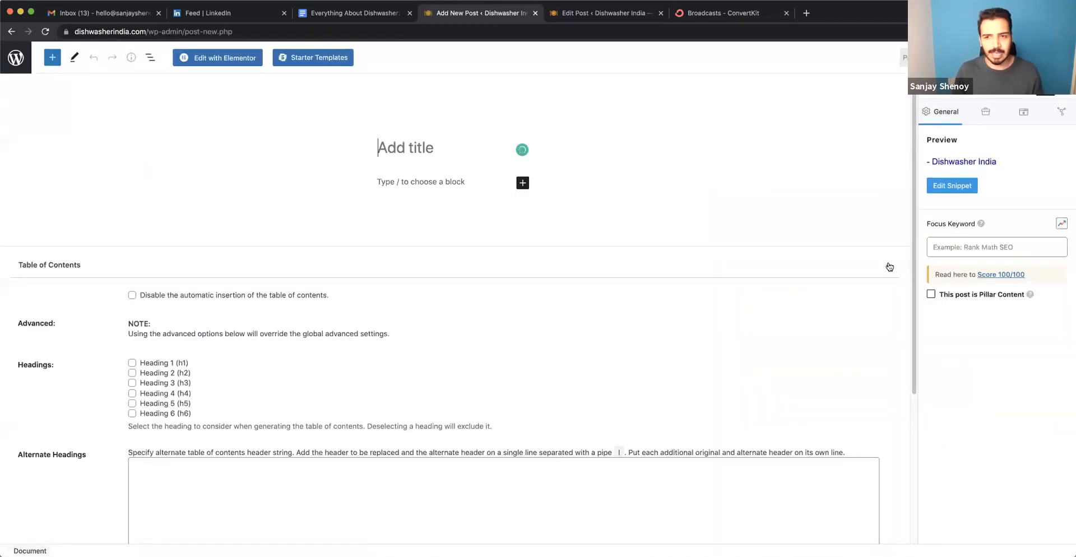
click(889, 267)
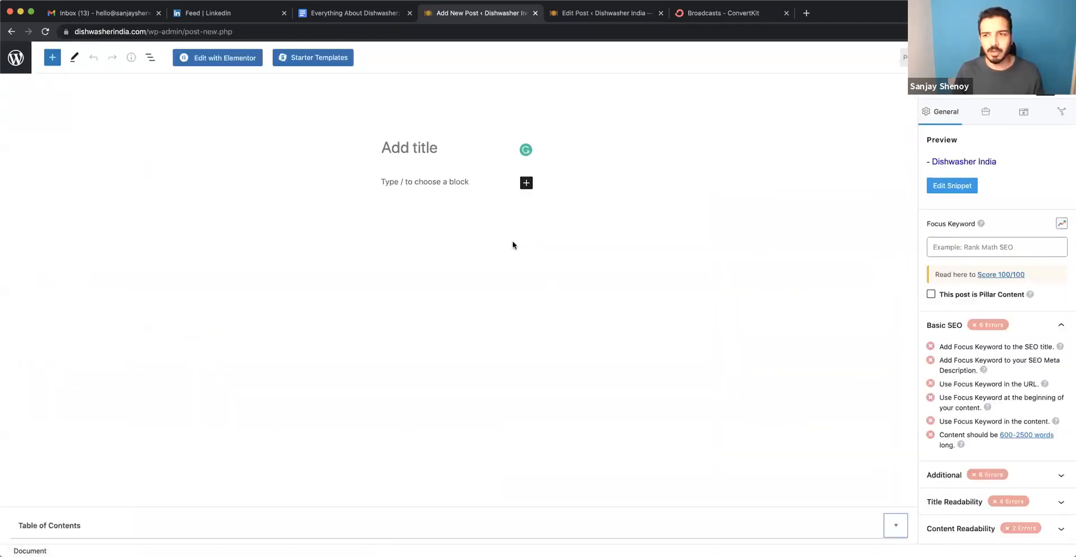
click(1063, 86)
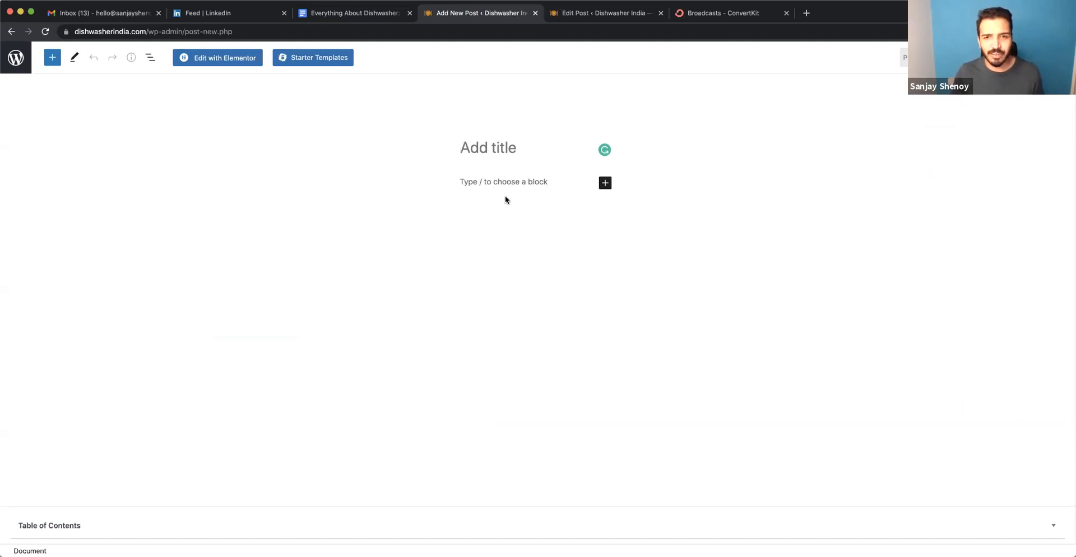
click(483, 181)
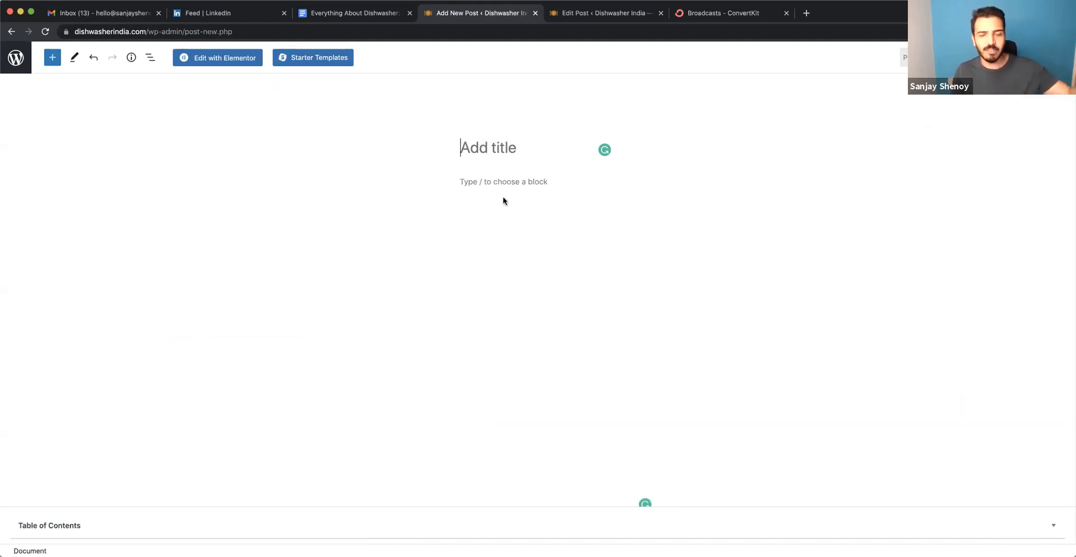
Copy the heading "Everything About Dishwasher: What Is a Dishwasher and How Does It Work?" from the Google Doc into the new post's title.
click(375, 21)
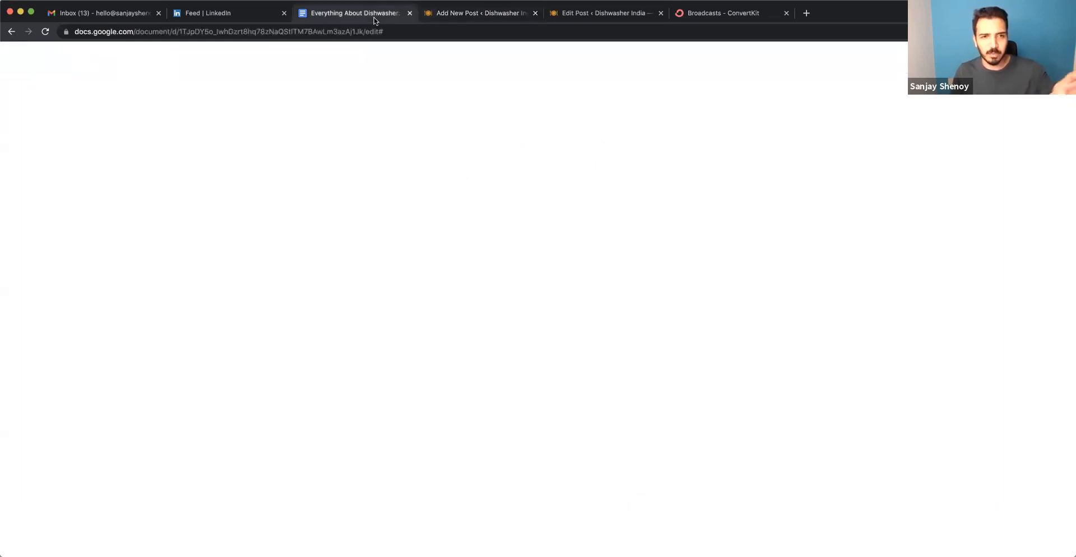
triple_click(419, 195)
key(super+c)
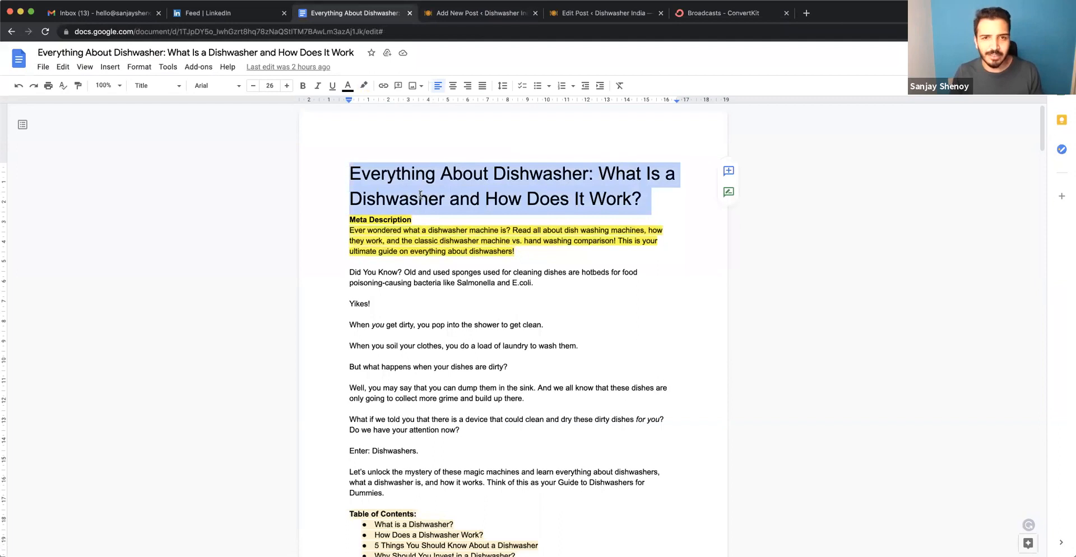
click(434, 17)
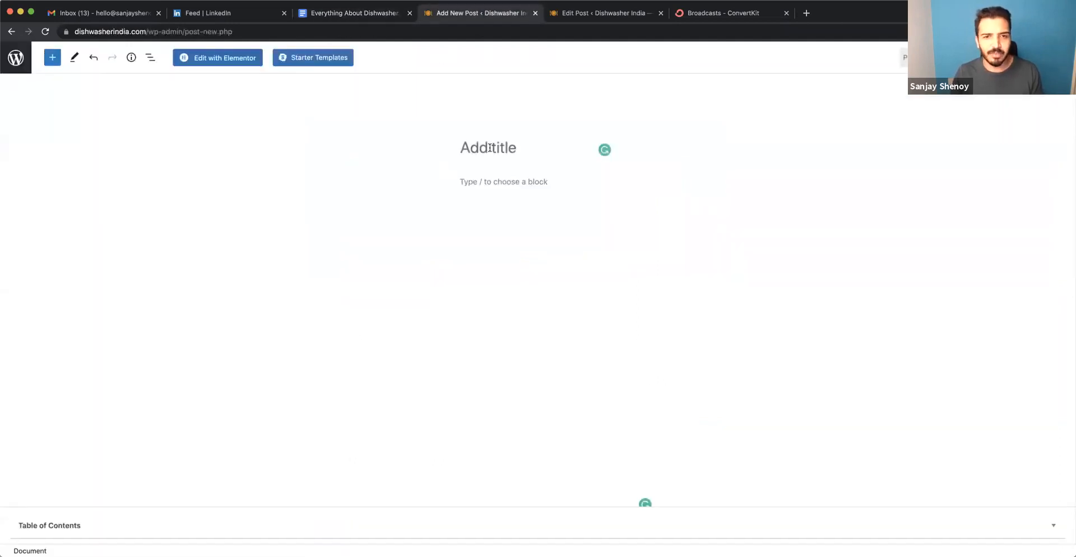
key(super+v)
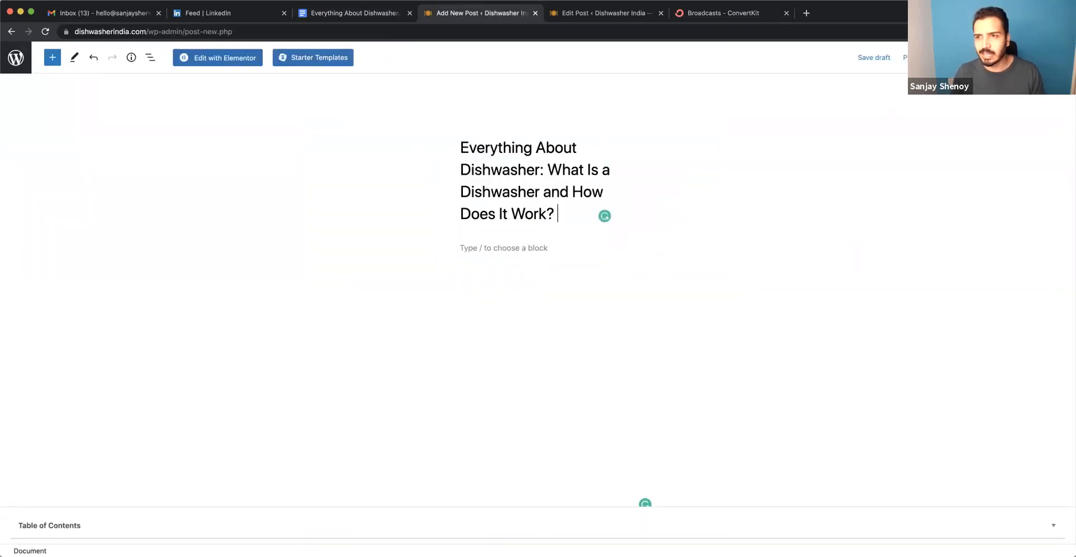
Show the post settings, reload the new post page without restoring the backup, and paste the copied title again.
click(990, 57)
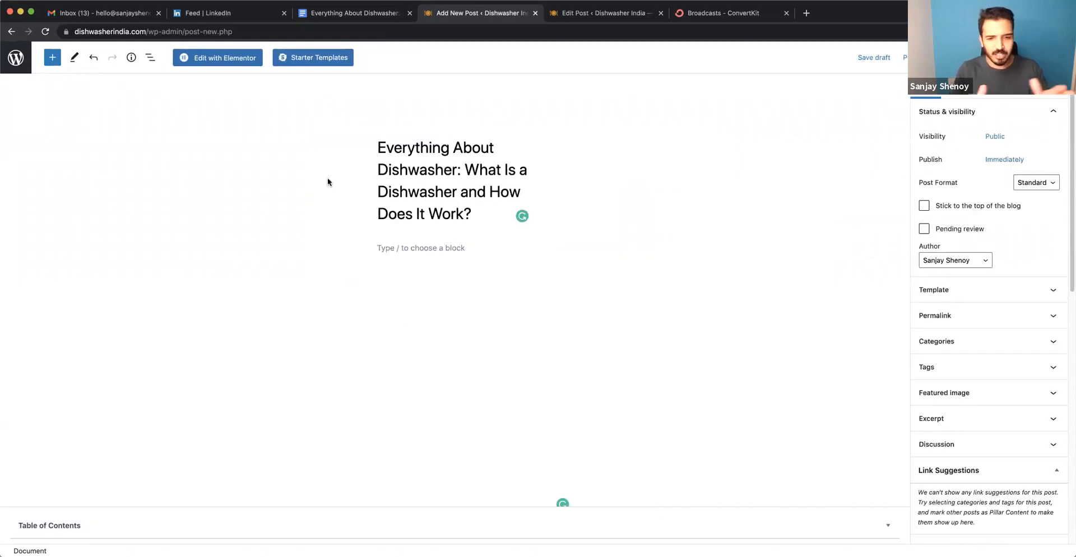
click(46, 31)
click(616, 185)
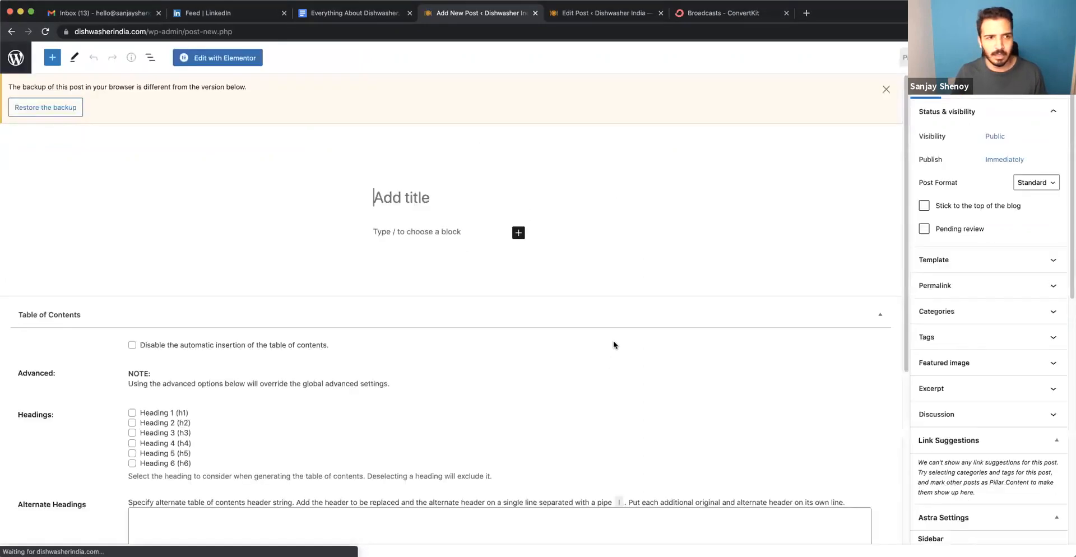
click(886, 90)
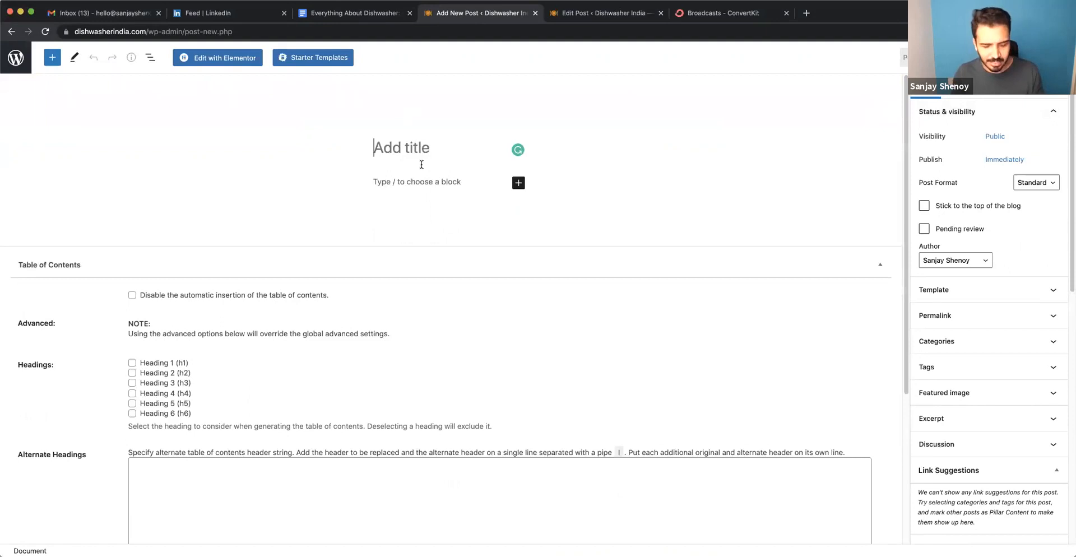
key(super+v)
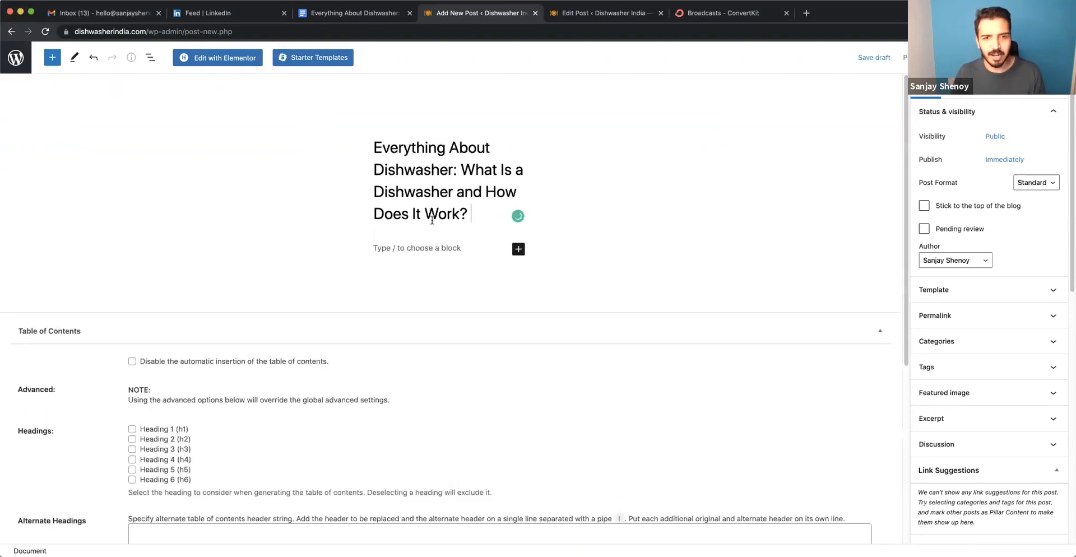
Copy the introduction from "Did You Know?" through "Guide to Dishwashers for Dummies" in the Google Doc into the post body.
click(414, 253)
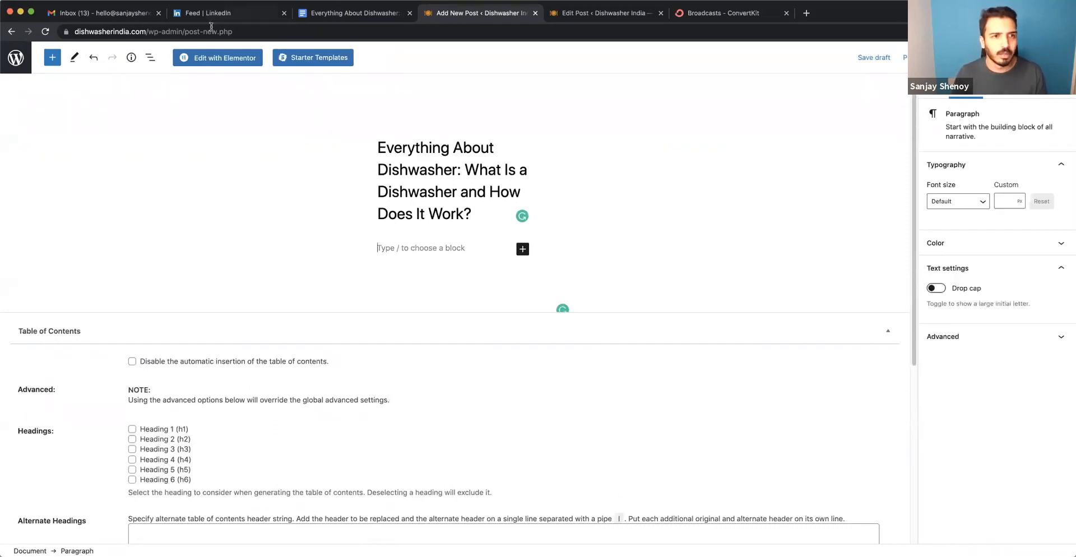
click(352, 14)
drag(349, 272, 400, 423)
scroll(451, 367, down, 2)
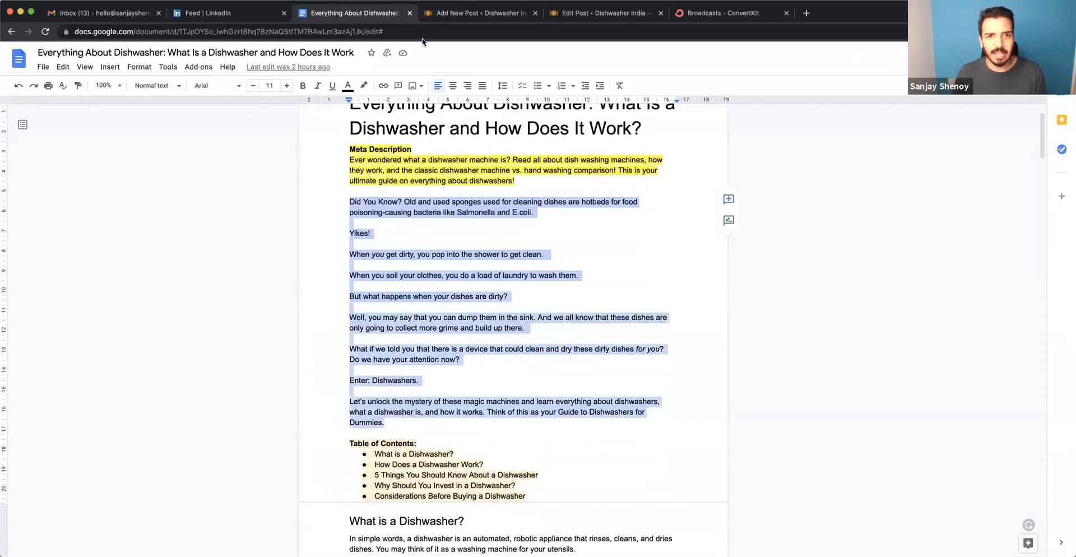
click(429, 19)
click(407, 248)
text(Did You Know? Old and used sponges used for cleaning dishes are hotbeds for food poisoning-causing bacteria like Salmonella and E.coli. Yikes! When you get dirty, you pop into the shower to get clean. When you soil your clothes, you do a load of laundry to wash them. But what happens when your dishes are dirty? Well, you may say that you can dump them in the sink. And we all know that these dishes are only going to collect more grime and build up there. What if we told you that there is a device that could clean and dry these dirty dishes for you? Do we have your attention now? Let’s unlock the mystery of these magic machines and learn everything about dishwashers, what a dishwasher is, and how it works. Think of this as your Guide to Dishwashers for Dummies.)
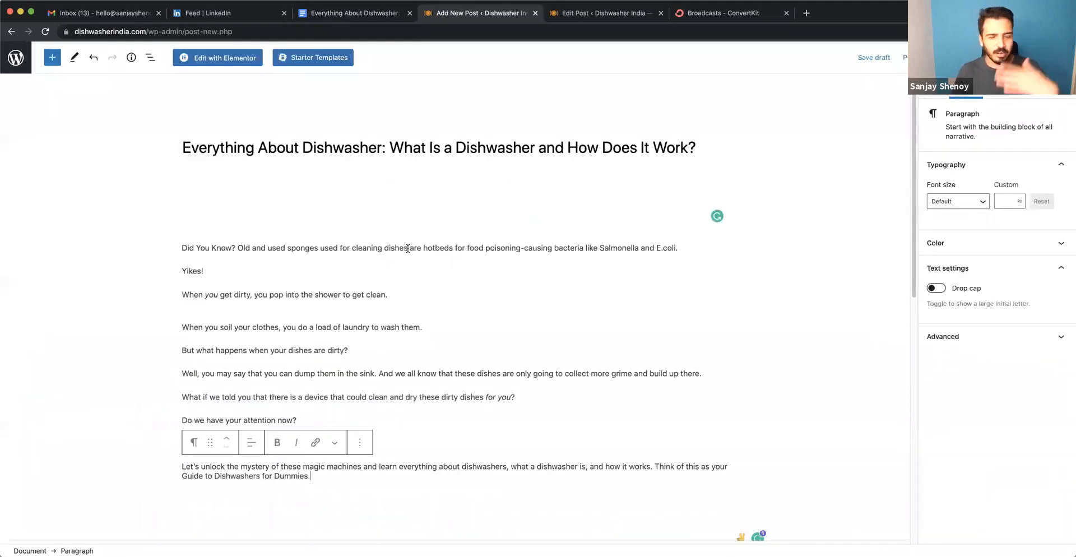
Remove the extra blank line after the "When you get dirty, you pop into the shower to get clean." paragraph.
click(262, 200)
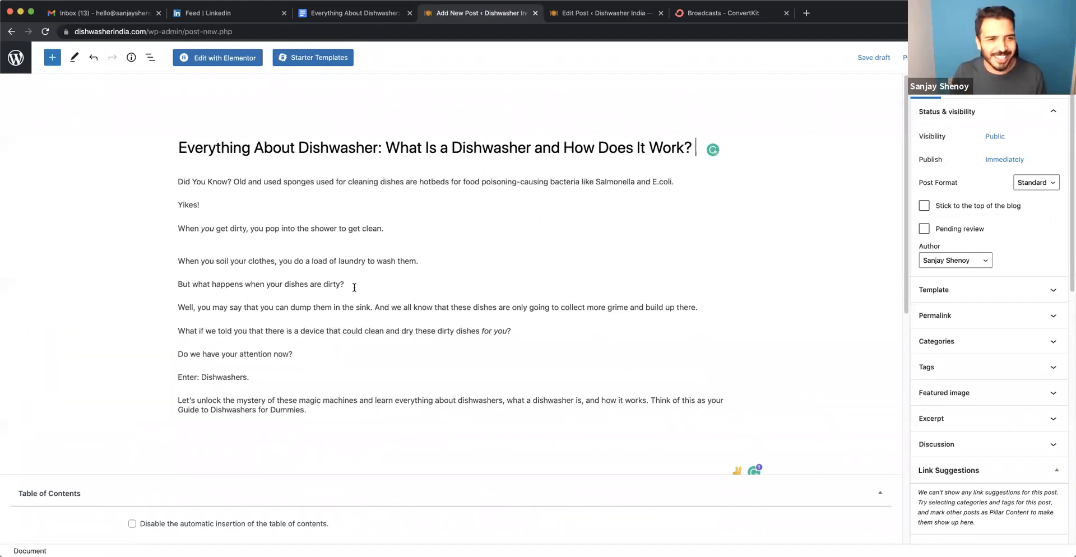
triple_click(264, 147)
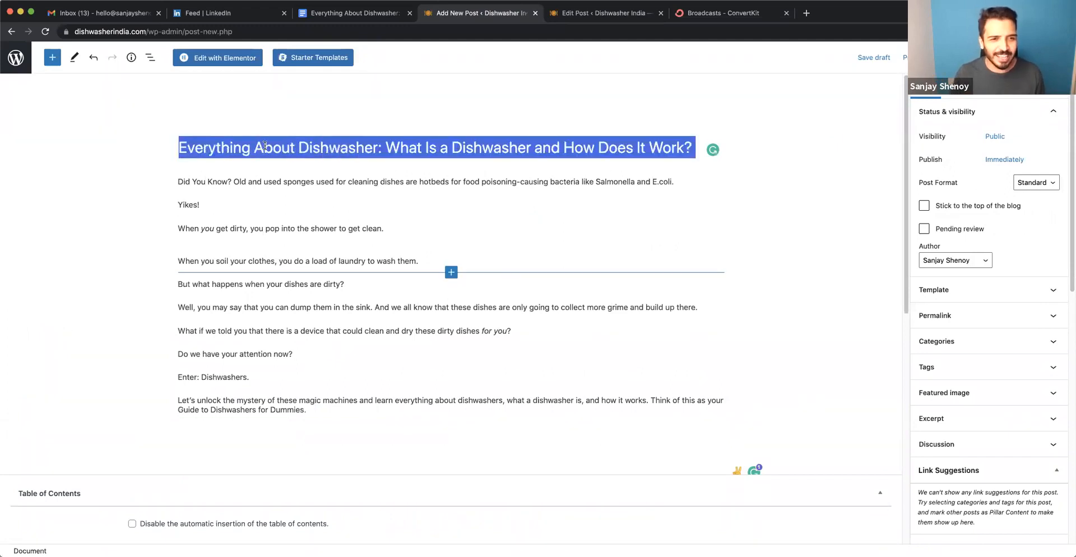
triple_click(252, 181)
click(250, 228)
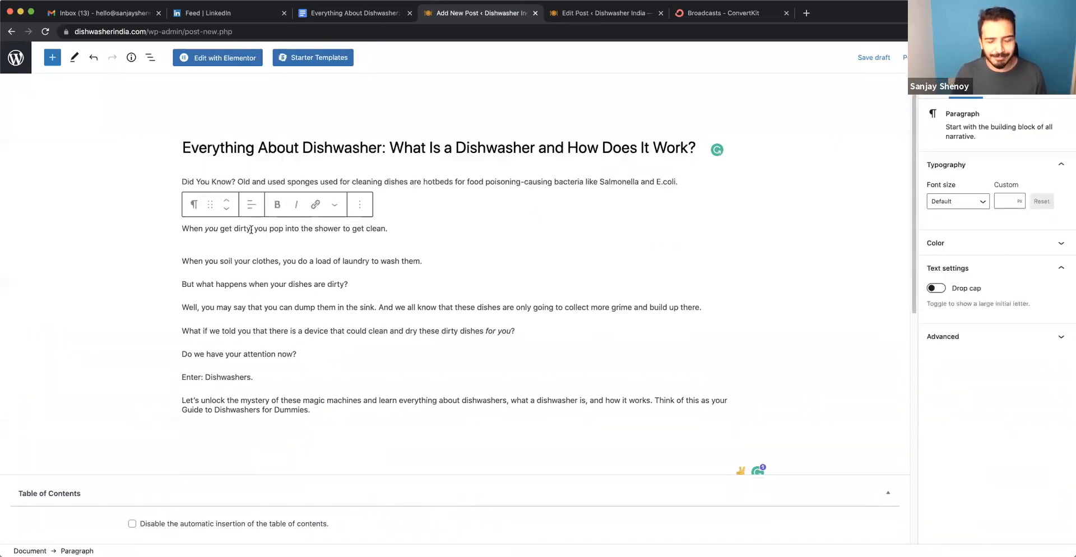
key(BackSpace)
key(BackSpace)
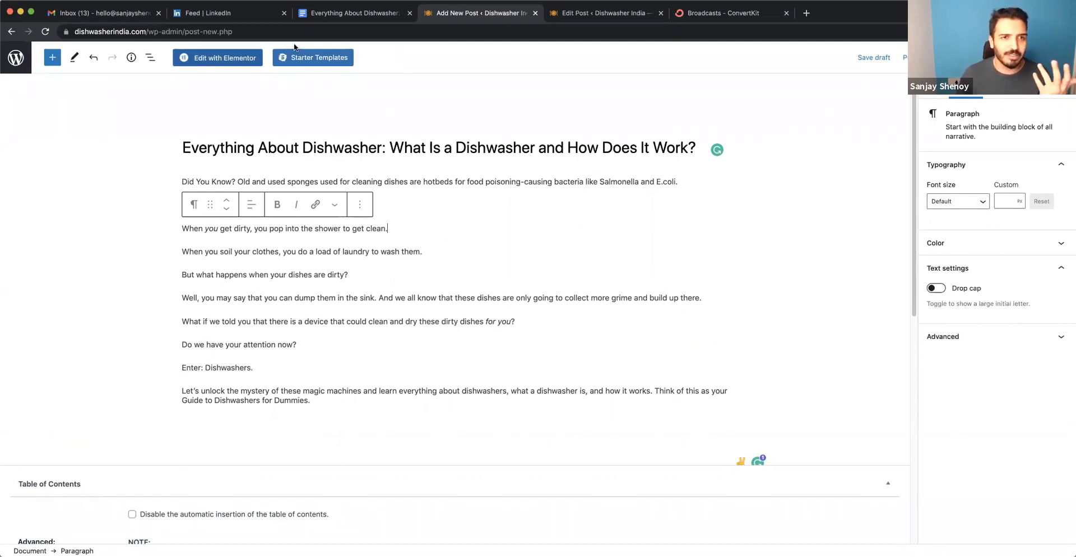
Copy the Google Doc section from "What is a Dishwasher?" through "a brief history on everything about dishwashers!" to the end of the post without formatting.
click(354, 15)
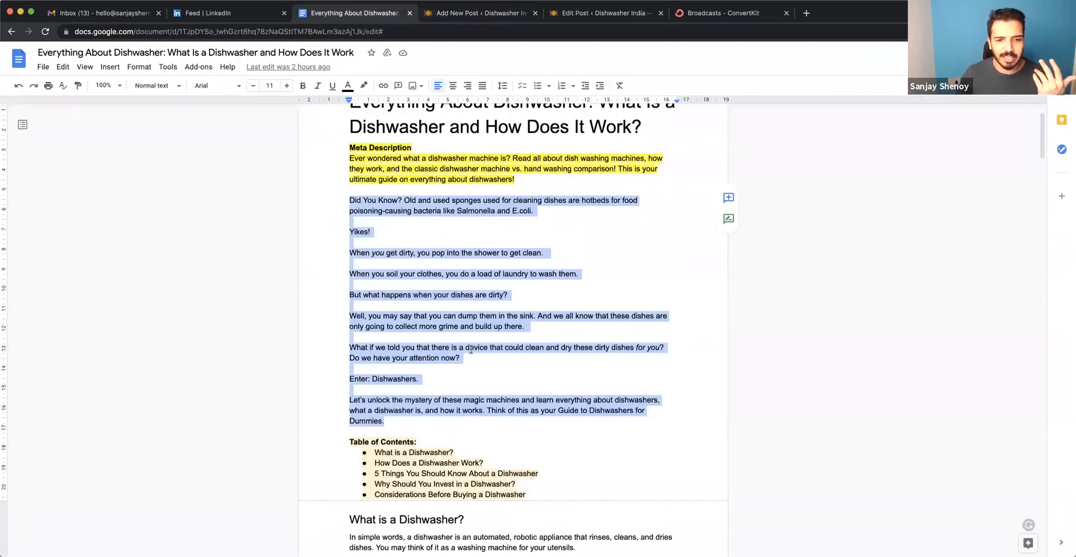
scroll(398, 296, down, 5)
drag(349, 288, 486, 376)
right_click(486, 376)
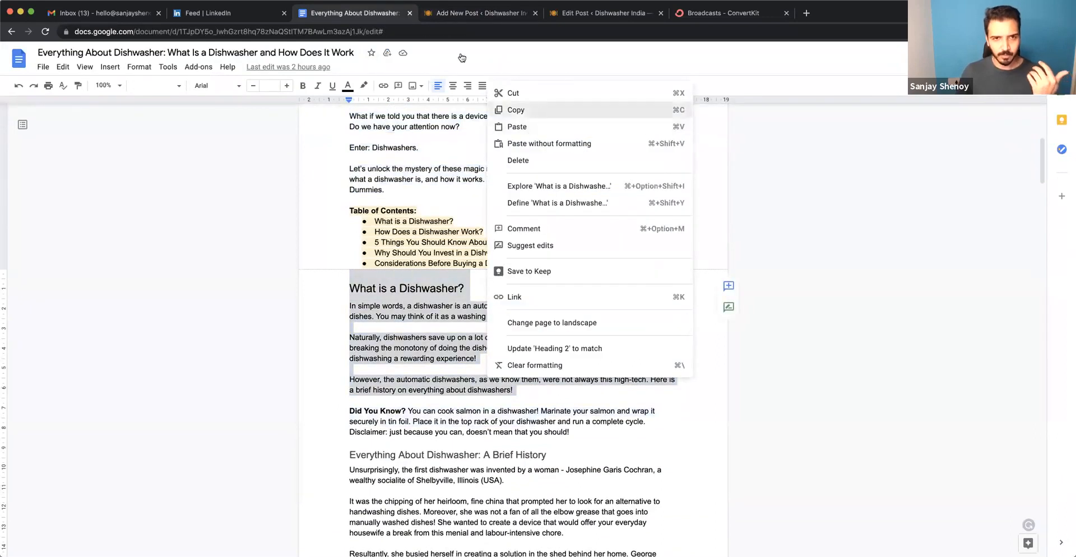
click(512, 110)
key(ctrl+Tab)
click(367, 401)
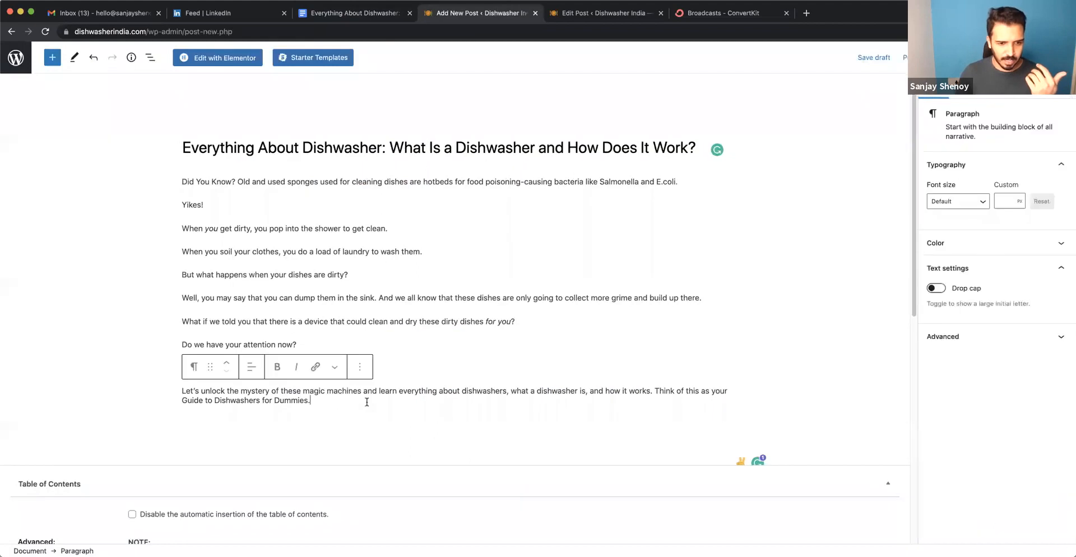
key(Return)
key(super+v)
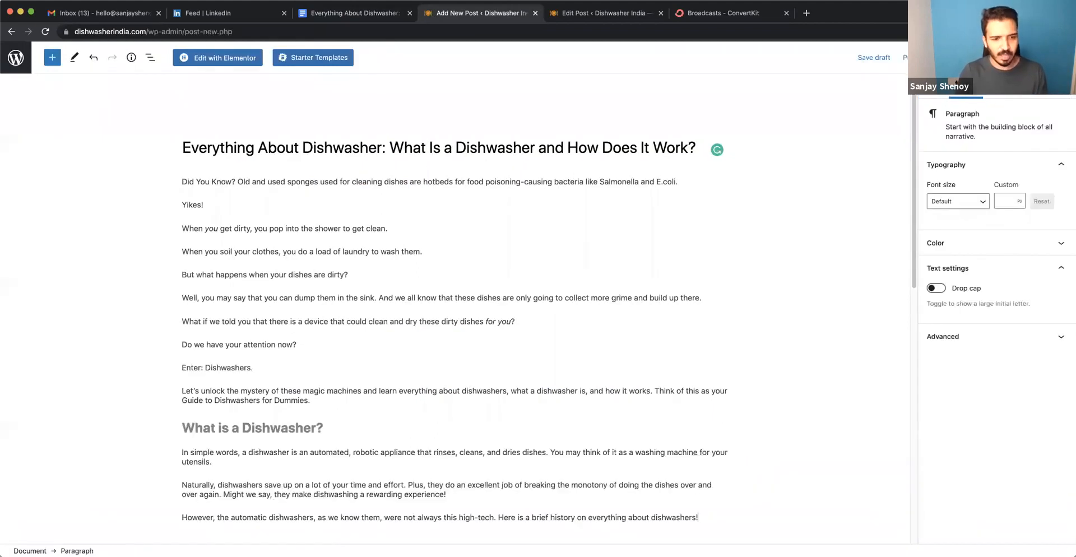
key(super+z)
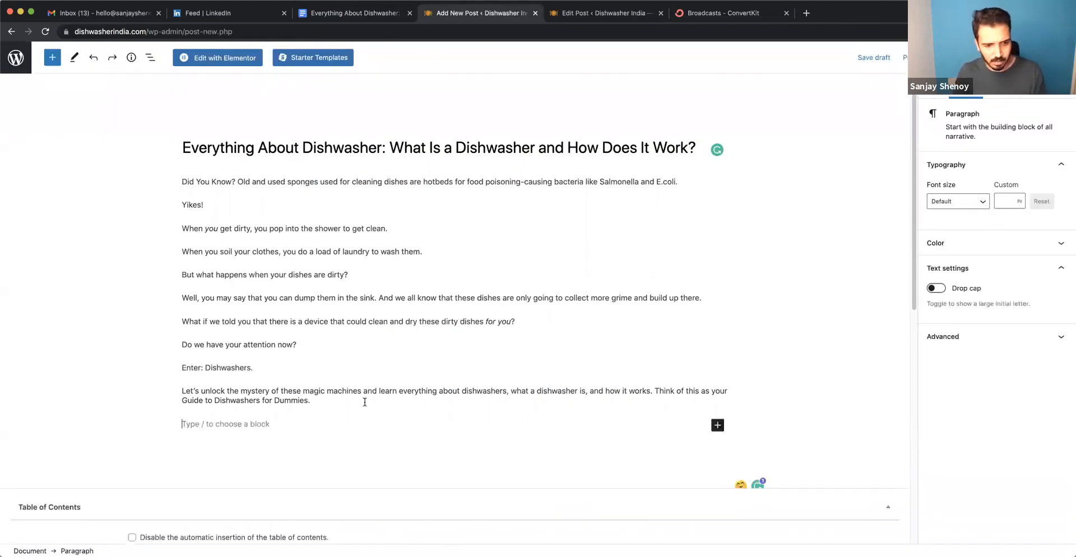
key(super+shift+v)
Separate the "What is a Dishwasher?" line from the paragraph below it and transform it into a heading block.
scroll(364, 406, down, 2)
click(291, 353)
click(274, 337)
key(Return)
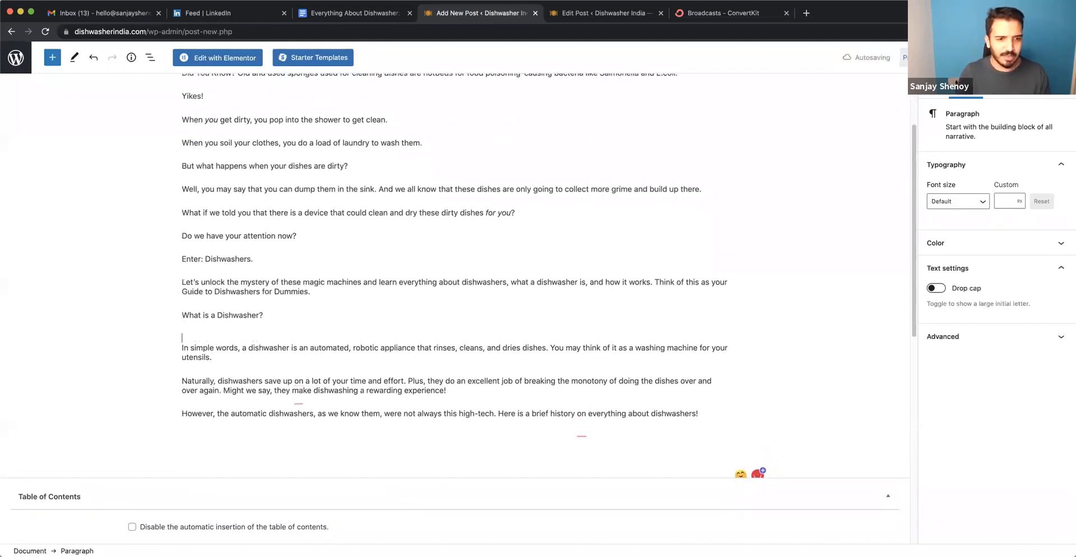
click(168, 339)
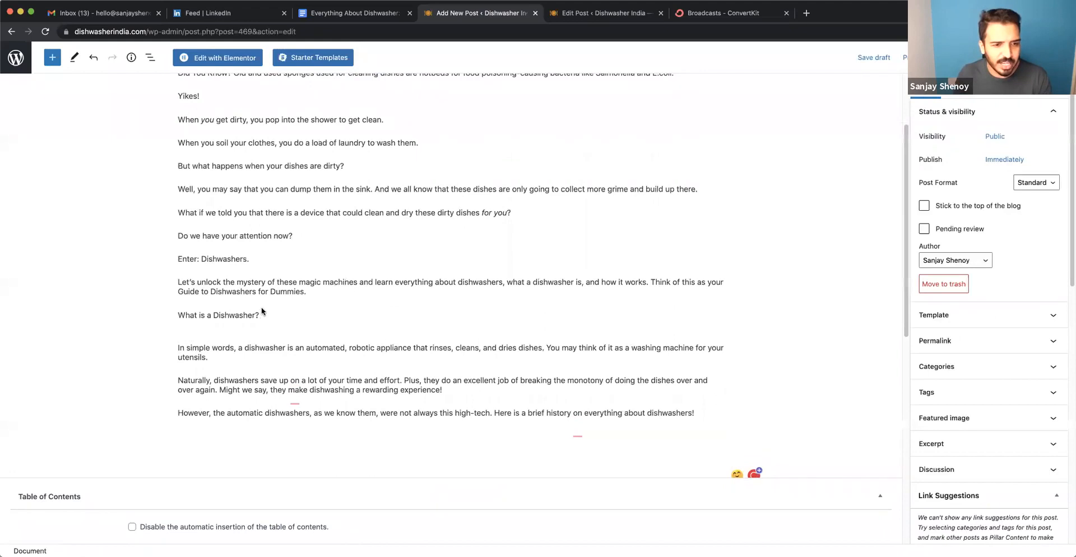
click(262, 315)
drag(261, 314, 179, 313)
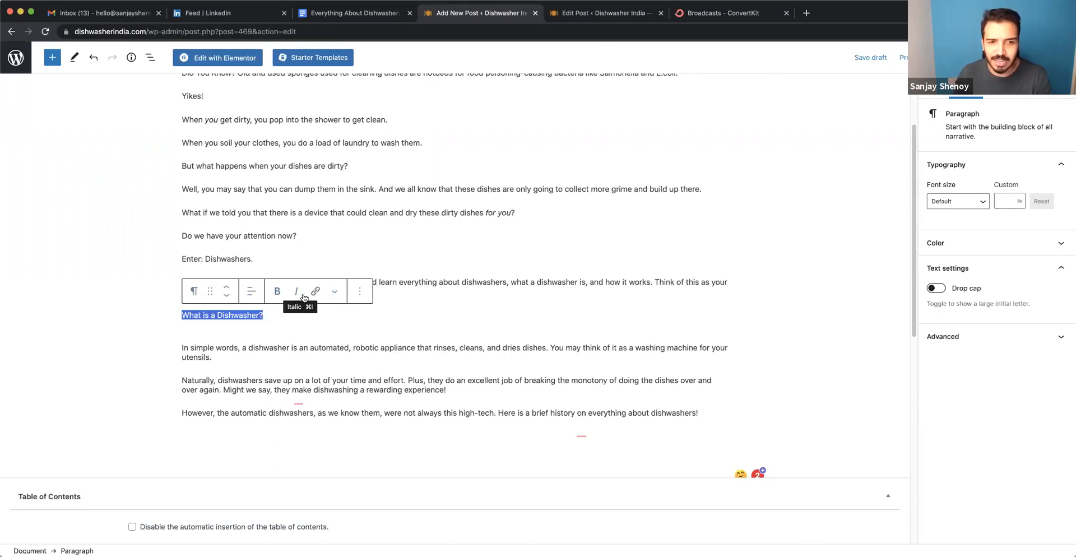
click(195, 292)
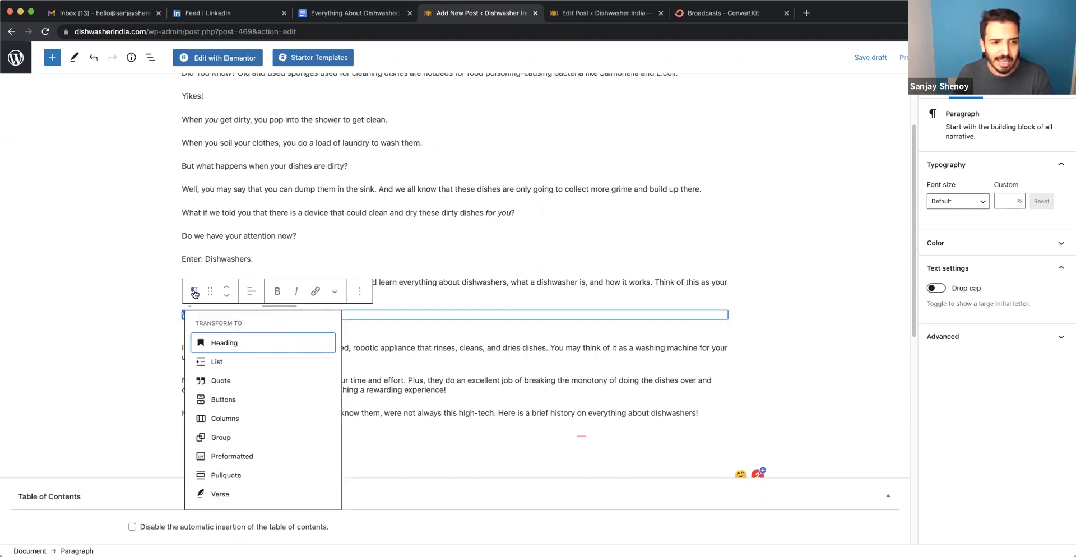
click(227, 344)
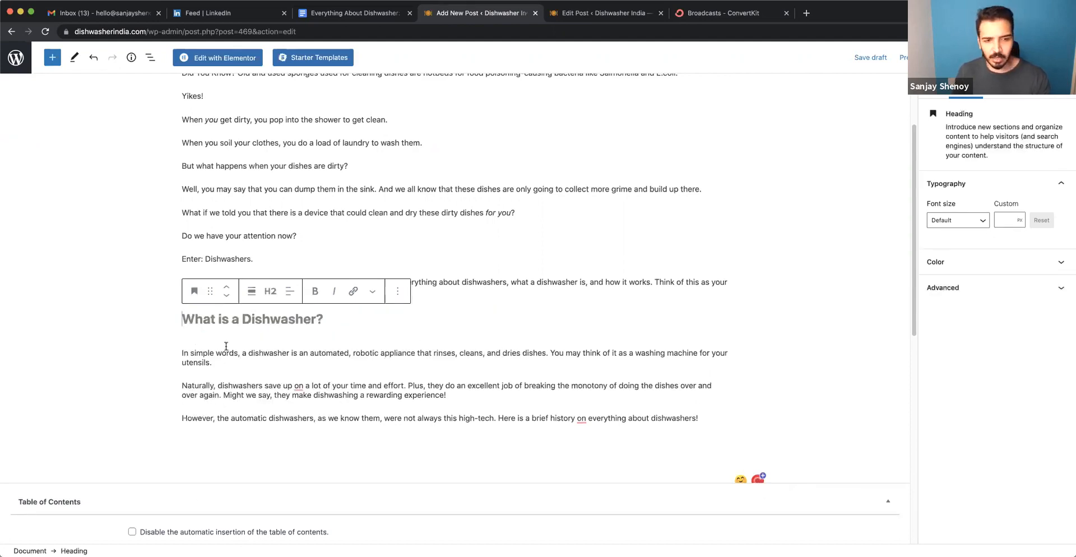
Try levels H3 through H6 on the "What is a Dishwasher?" heading and set it back to H2.
click(271, 294)
click(320, 323)
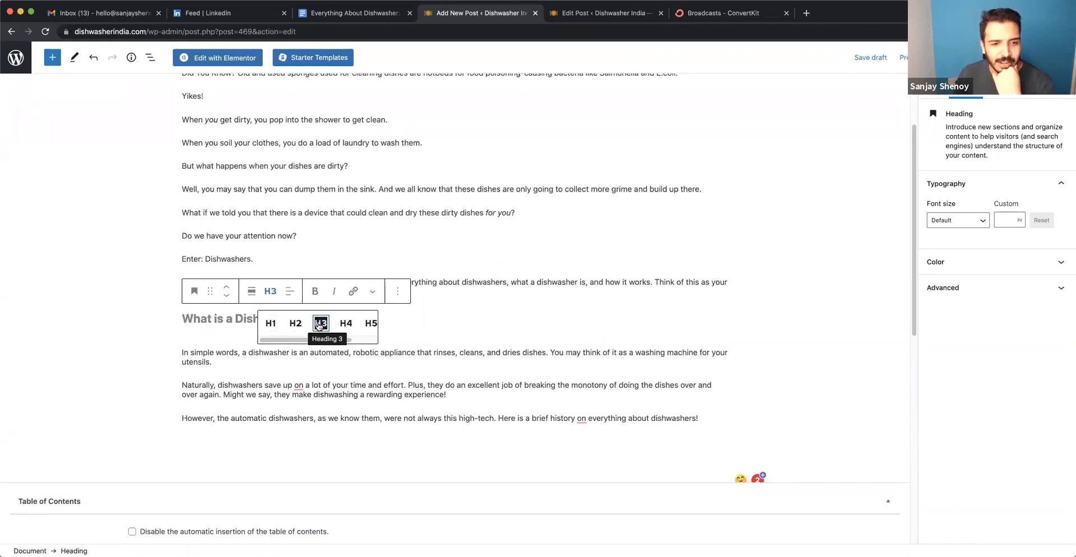
click(344, 325)
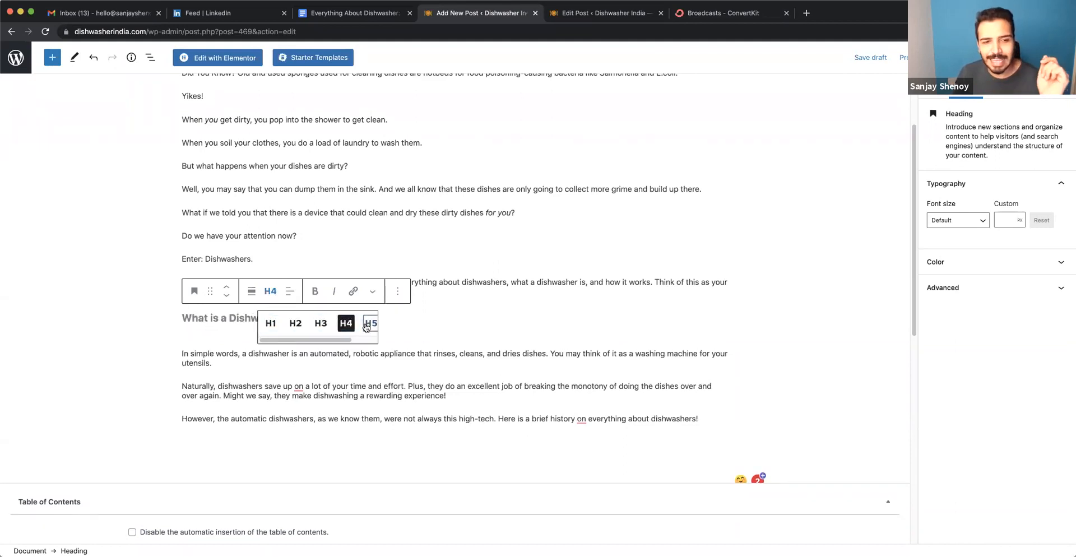
click(371, 323)
drag(335, 344, 358, 344)
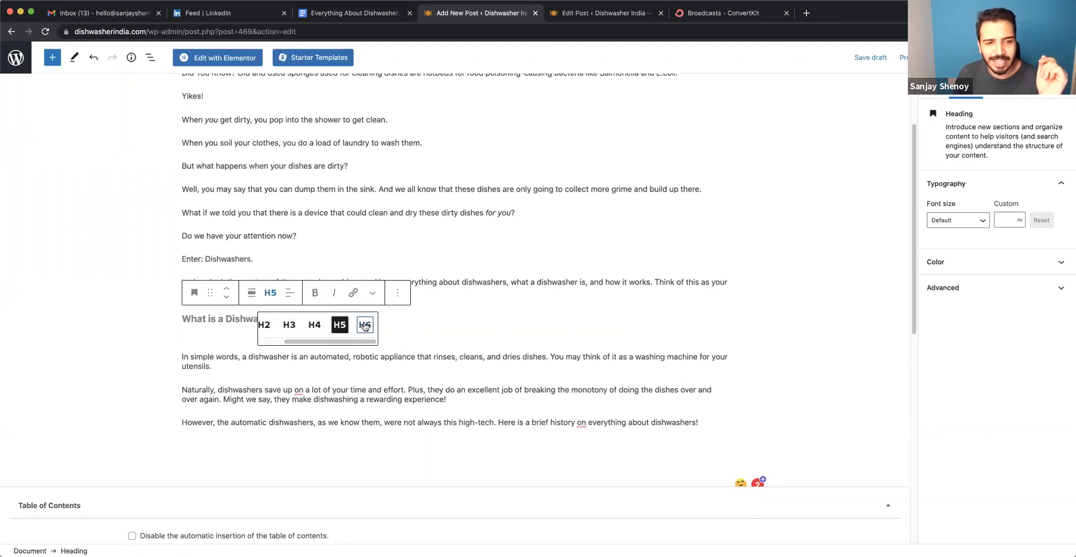
click(371, 325)
click(403, 320)
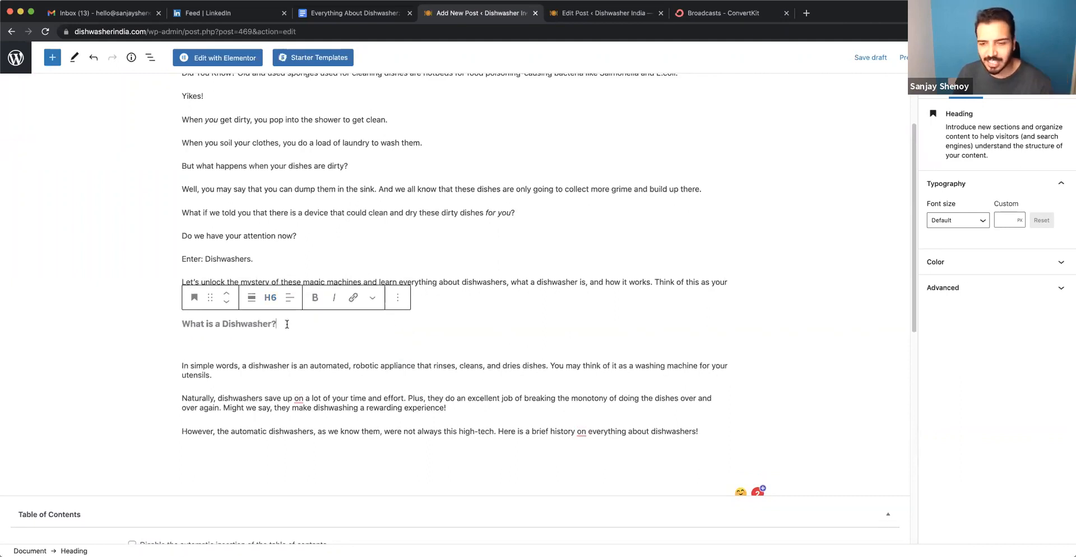
click(270, 300)
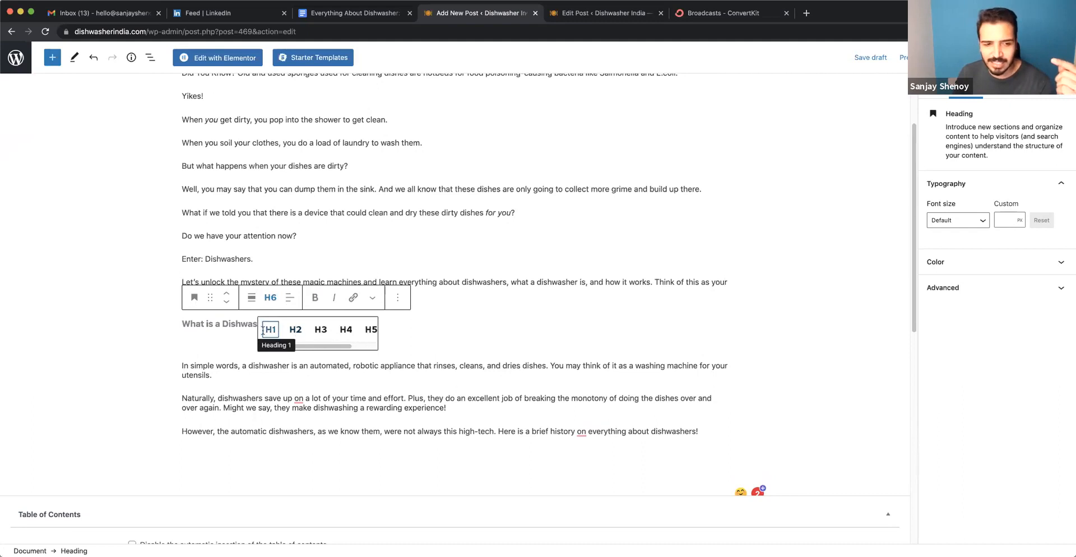
click(293, 330)
click(192, 353)
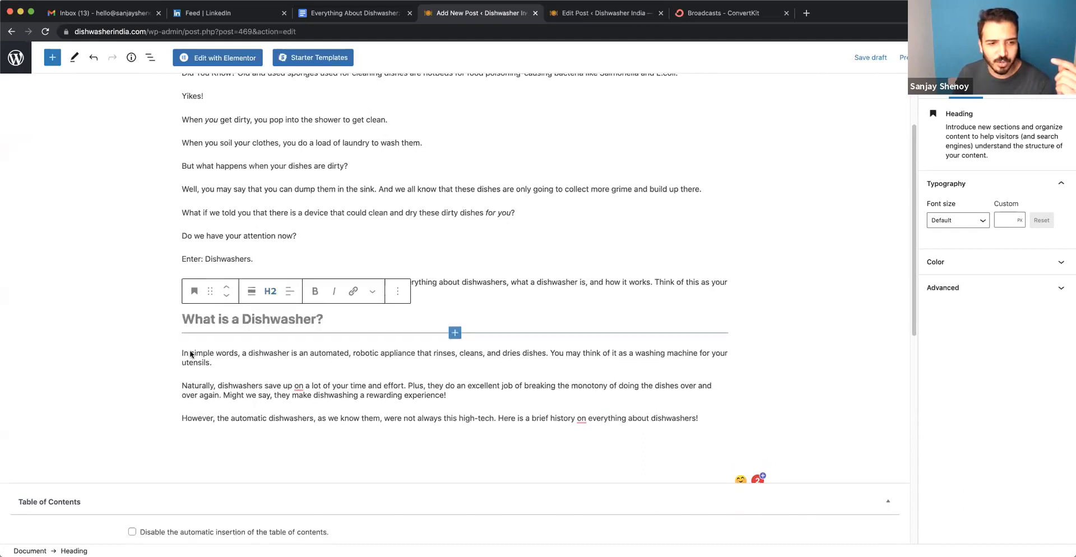
Turn the "What is a Dishwasher?" heading into a plain paragraph and transform it into a heading again.
click(310, 385)
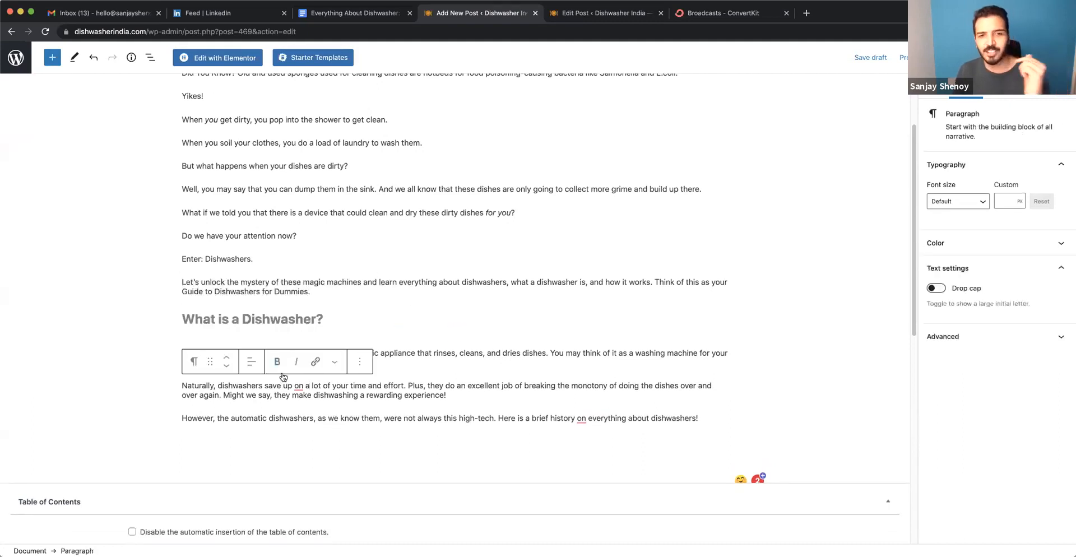
click(335, 318)
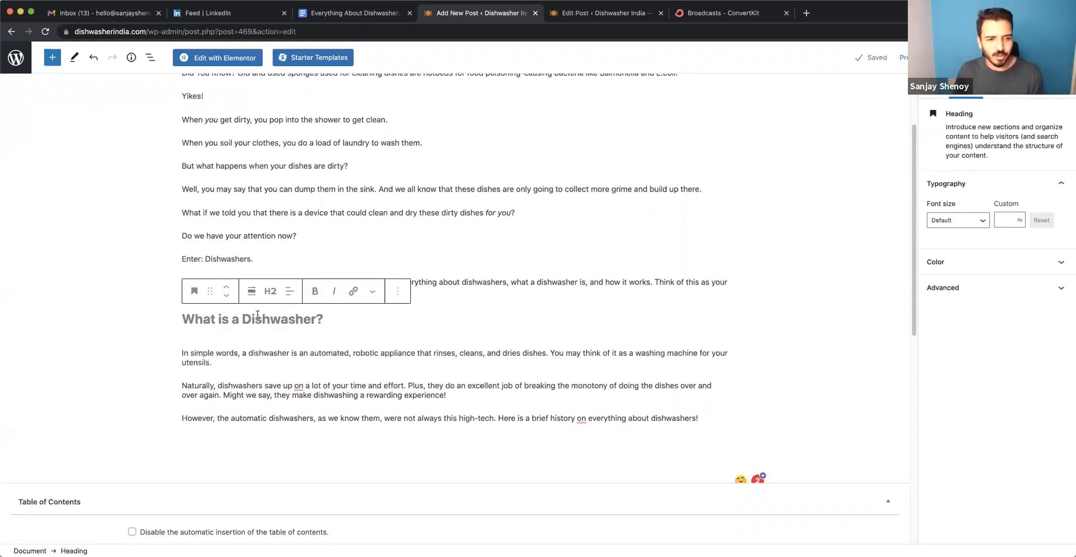
drag(335, 318, 177, 316)
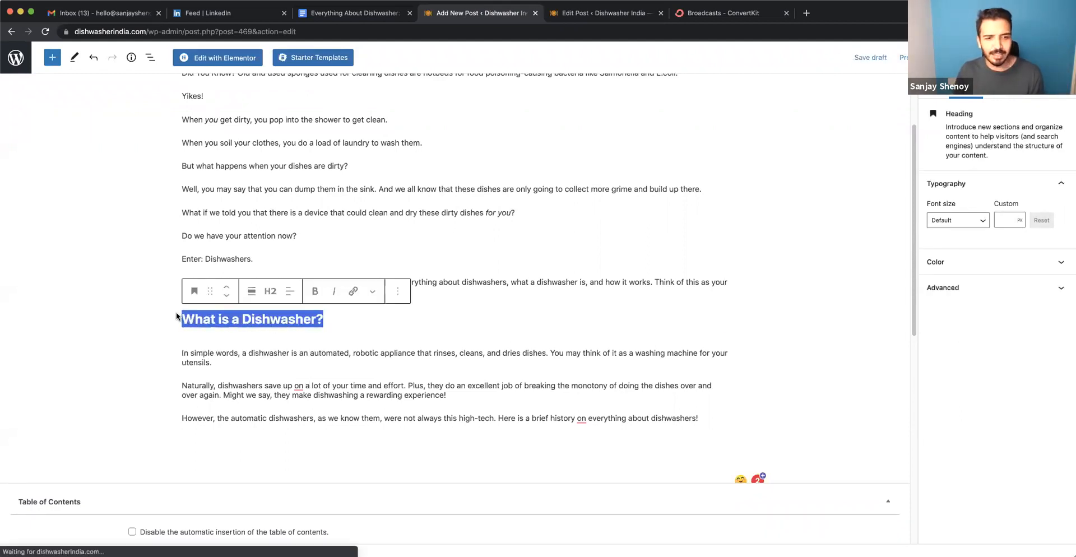
click(194, 291)
click(227, 343)
drag(272, 314, 171, 315)
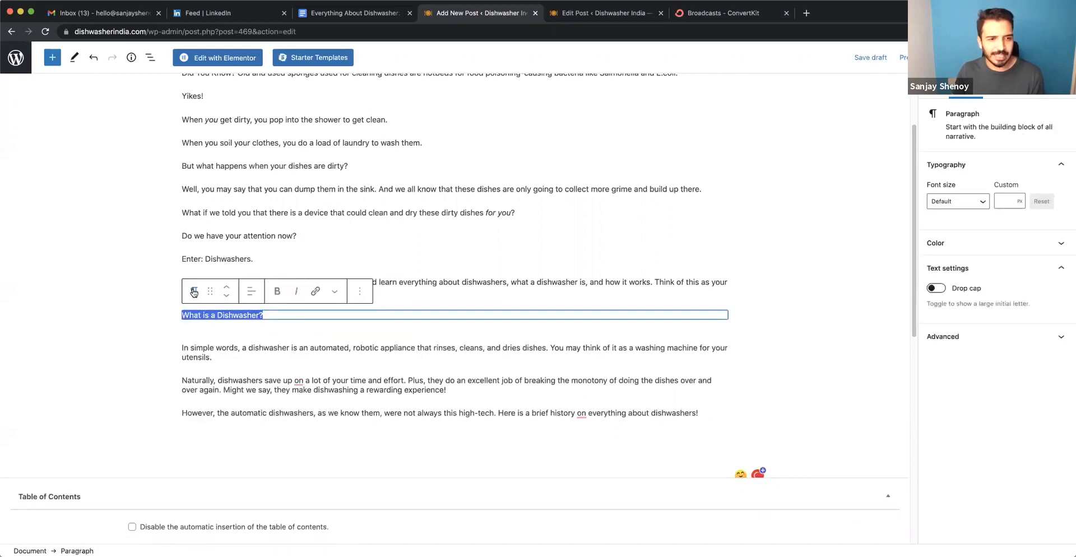
click(194, 291)
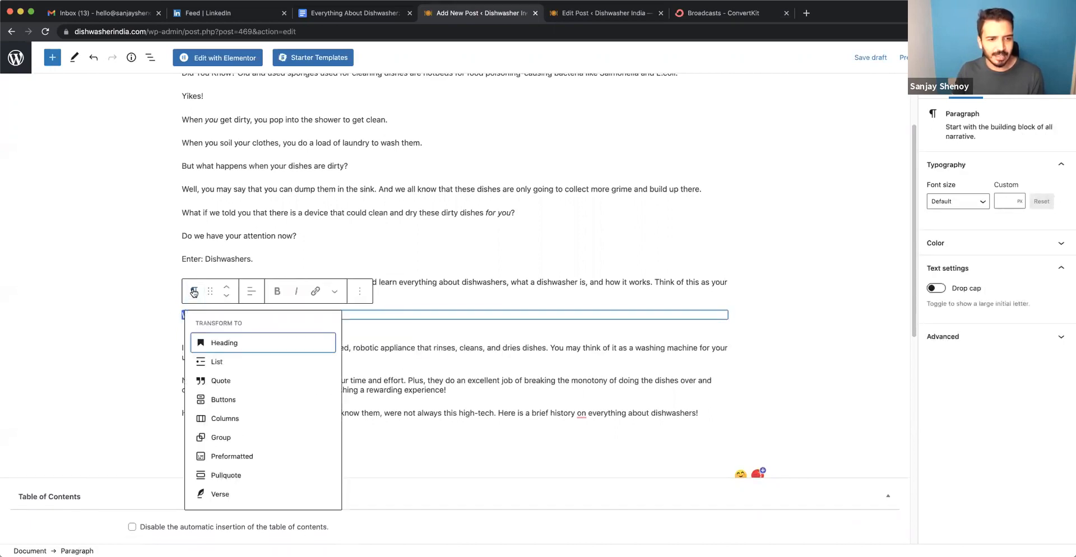
click(227, 341)
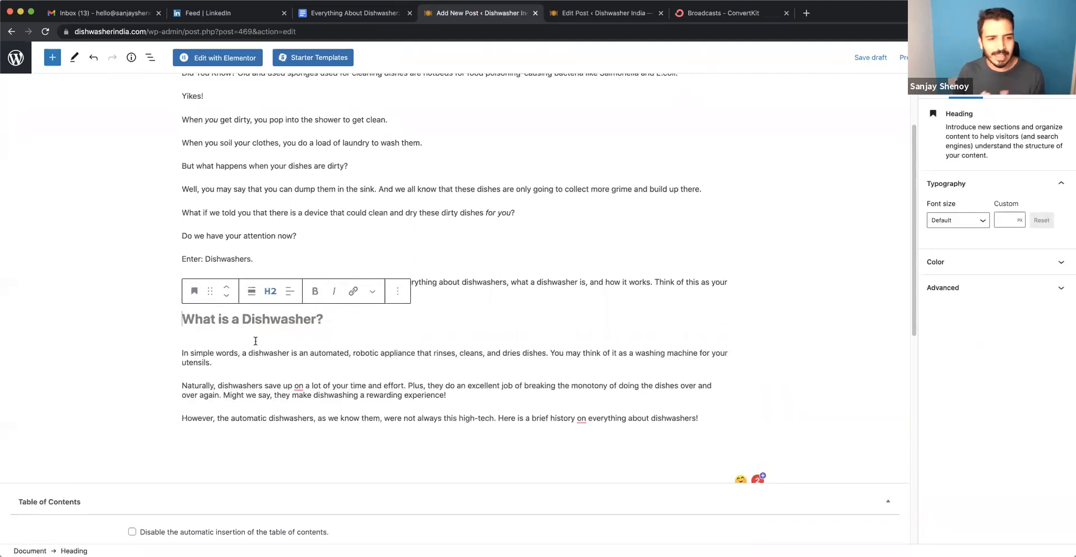
key(super+z)
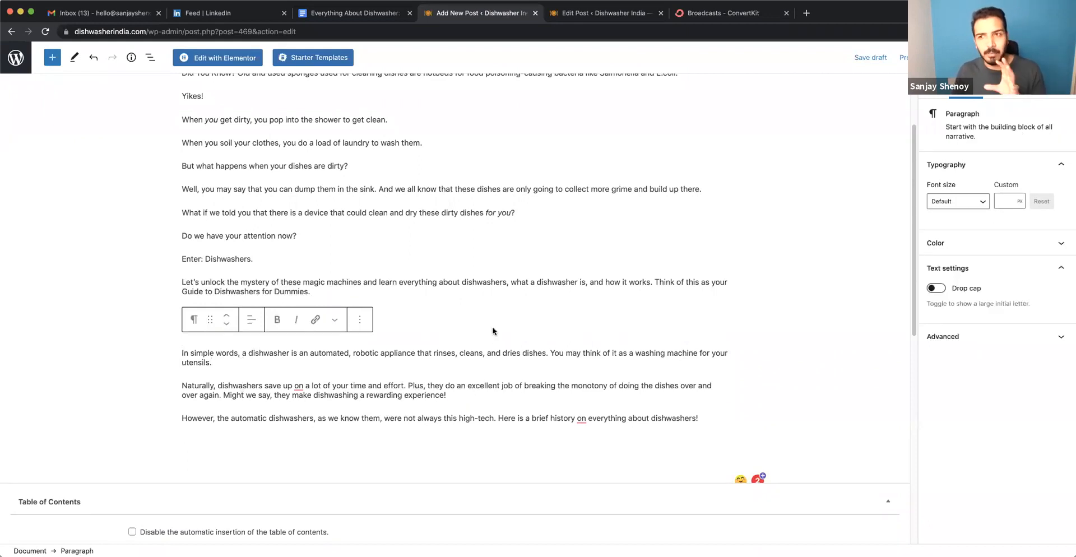
Show the post's Rank Math SEO settings, open the snippet editor, and look over its title, permalink and description fields.
scroll(493, 331, up, 4)
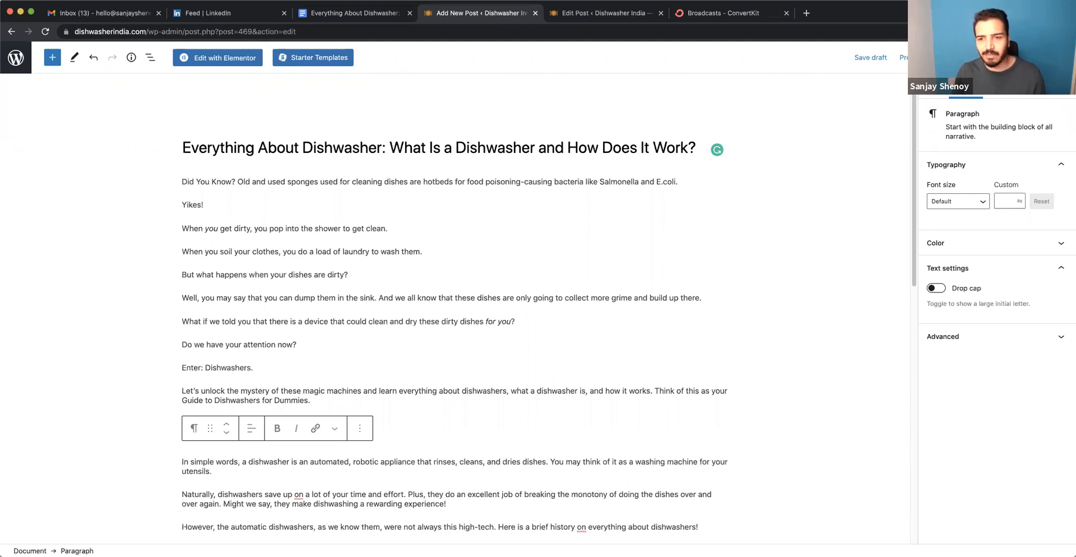
click(1020, 57)
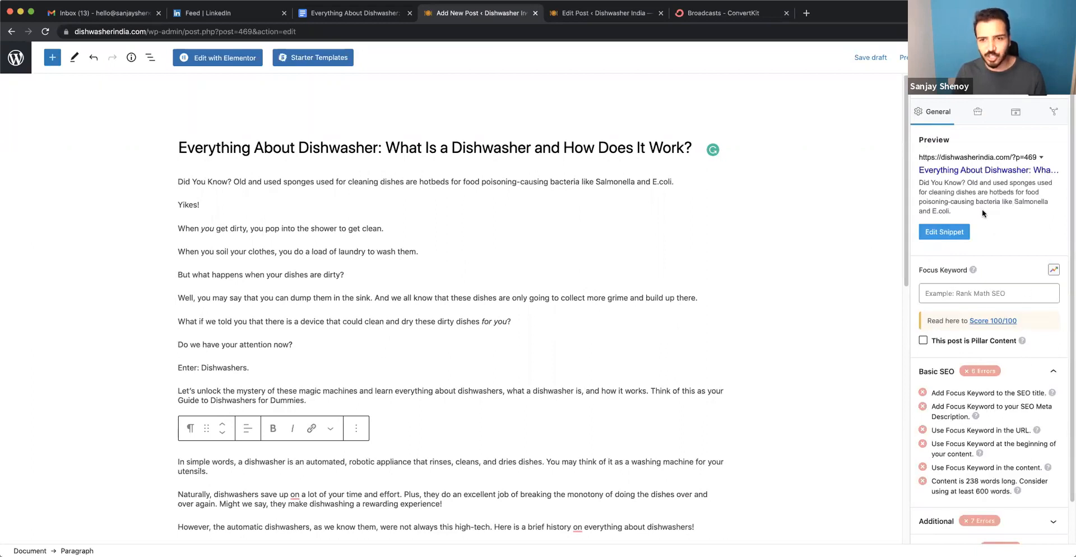
key(super+s)
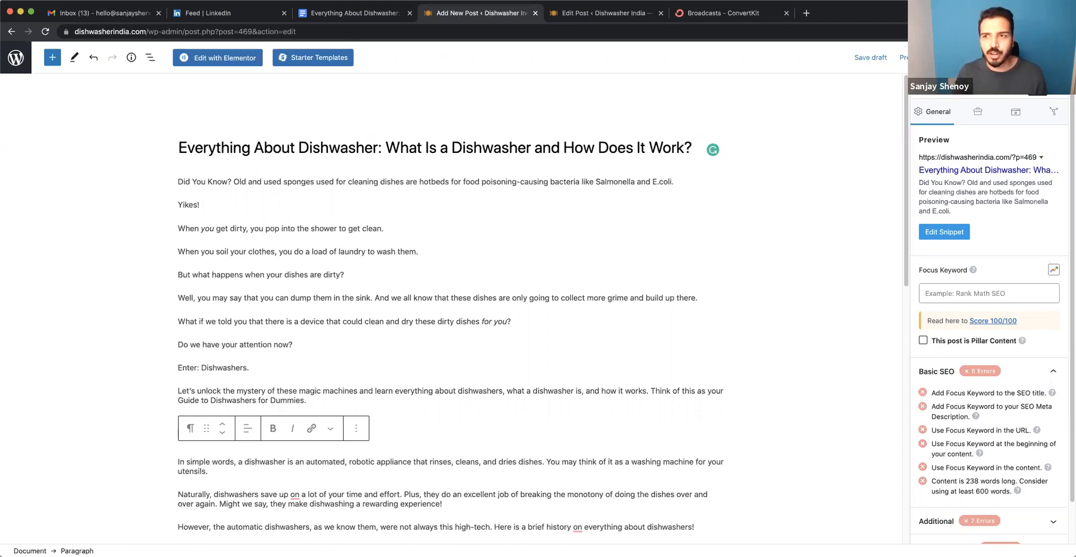
click(945, 234)
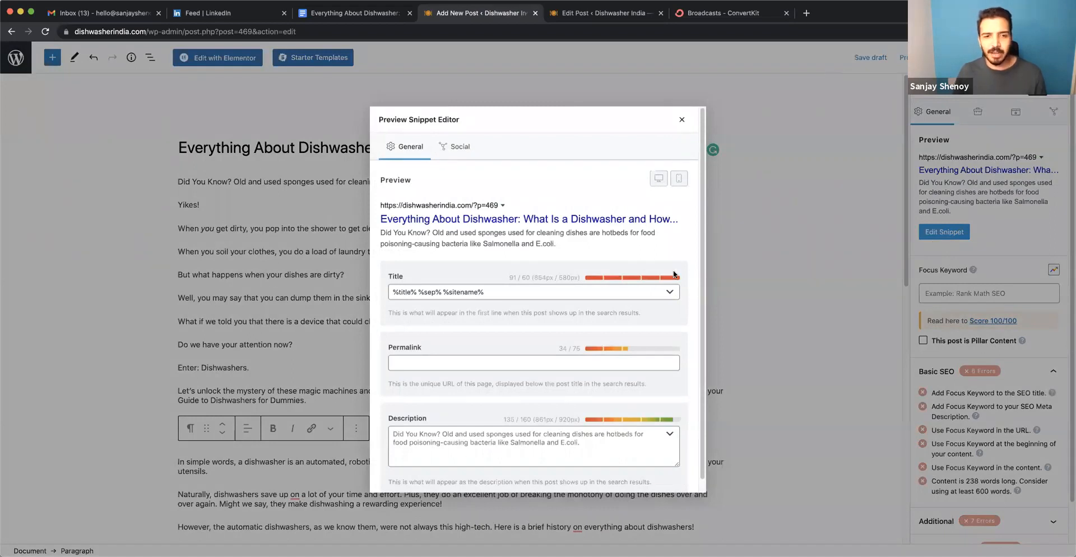
scroll(505, 319, down, 1)
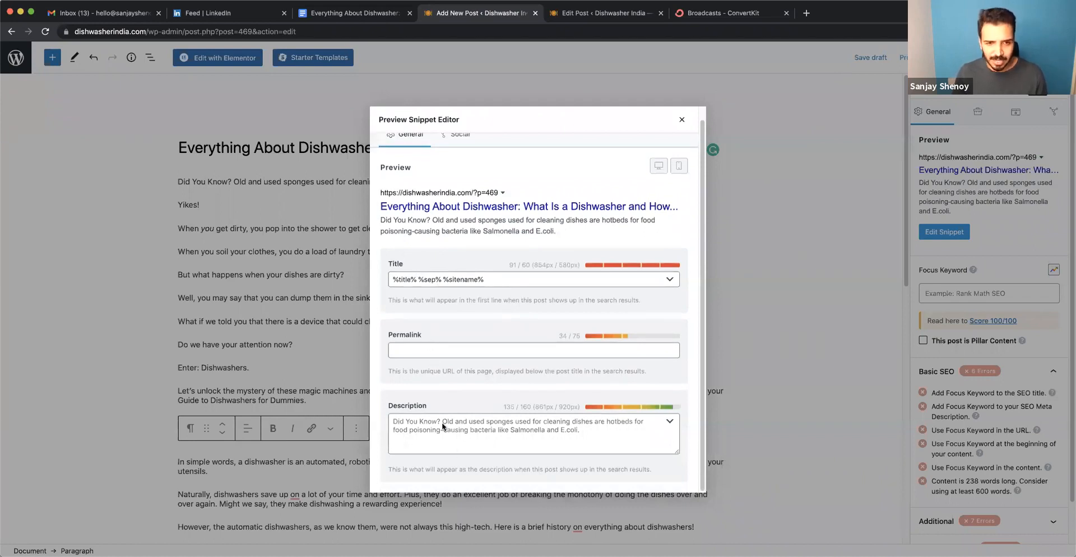
scroll(487, 358, up, 1)
Examine the snippet title's character and pixel counts against their limits.
click(525, 293)
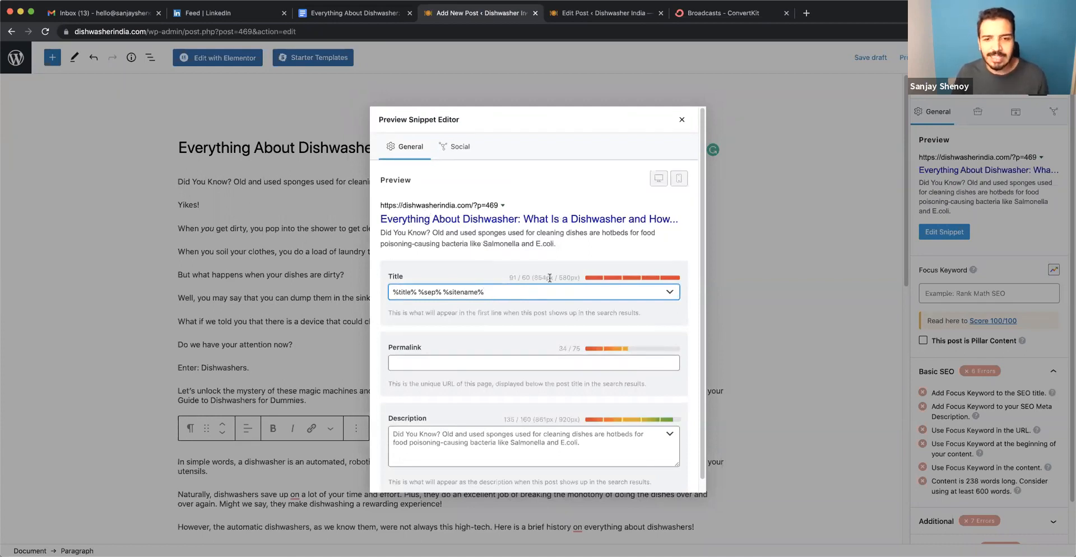
drag(508, 276, 521, 277)
double_click(526, 277)
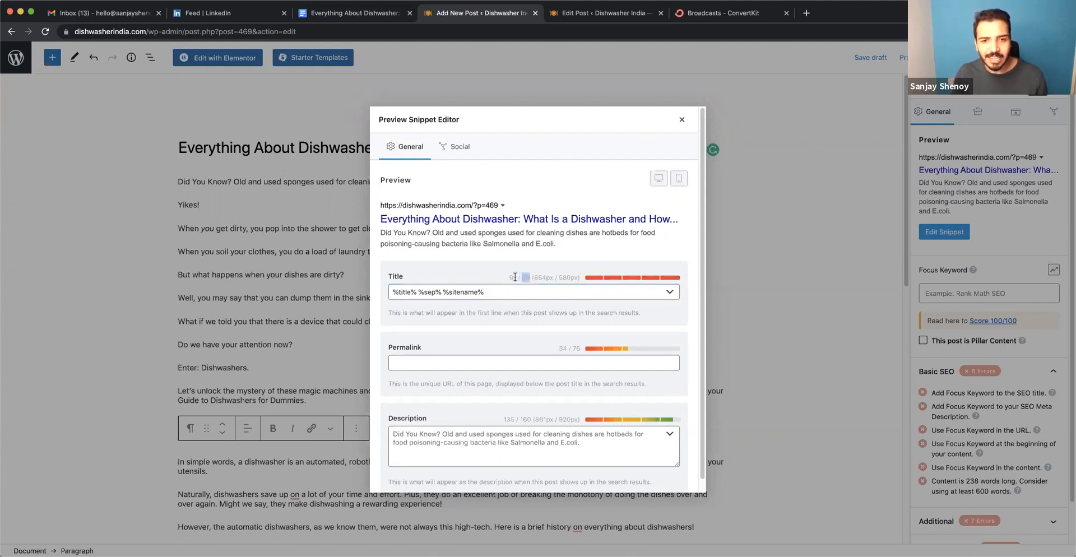
double_click(545, 278)
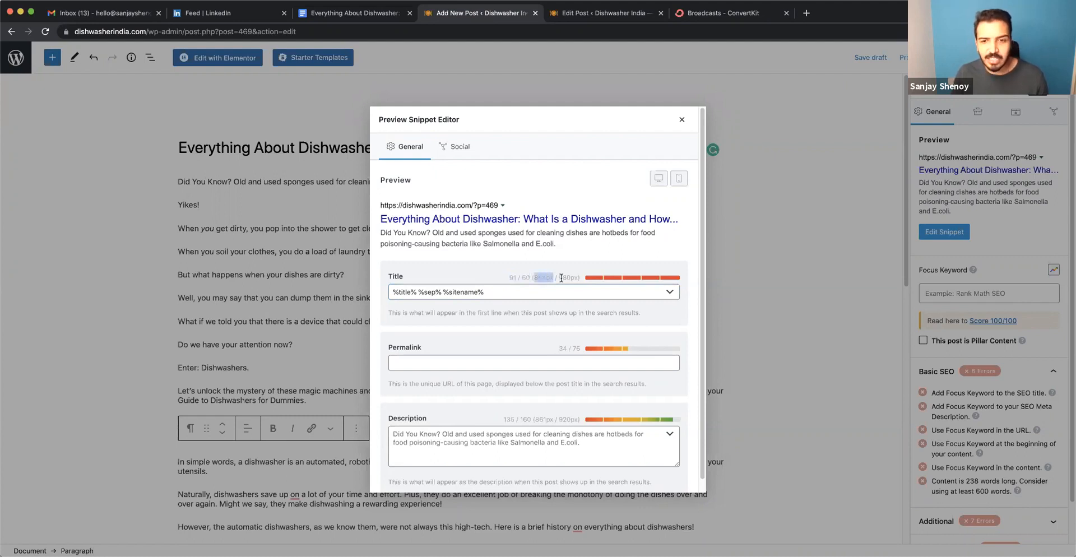
click(561, 279)
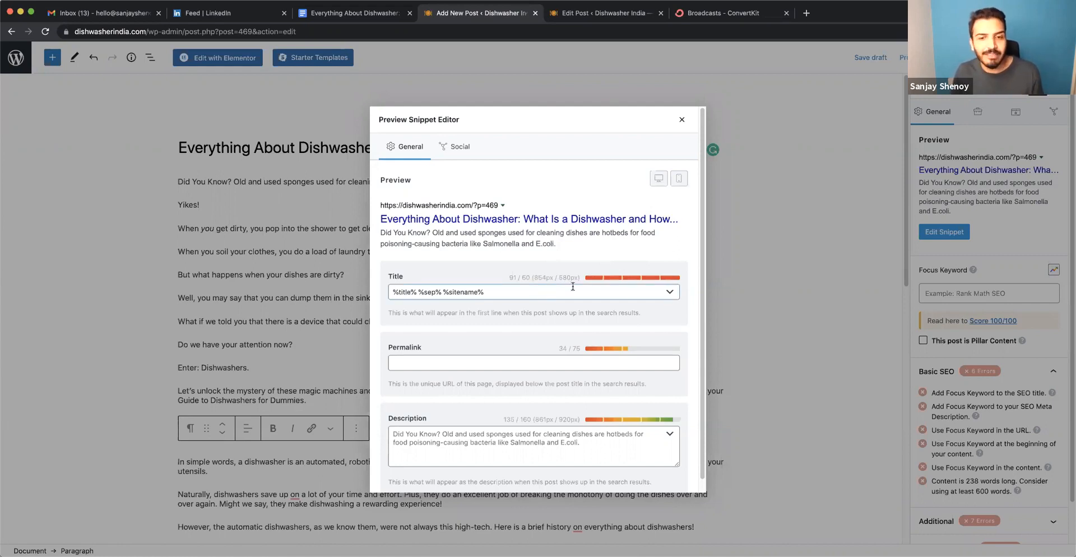
Highlight "What Is a Dishwasher and How Does It Work?" within the Google Doc's main title.
click(350, 14)
scroll(376, 56, up, 5)
drag(599, 170, 642, 196)
key(super+c)
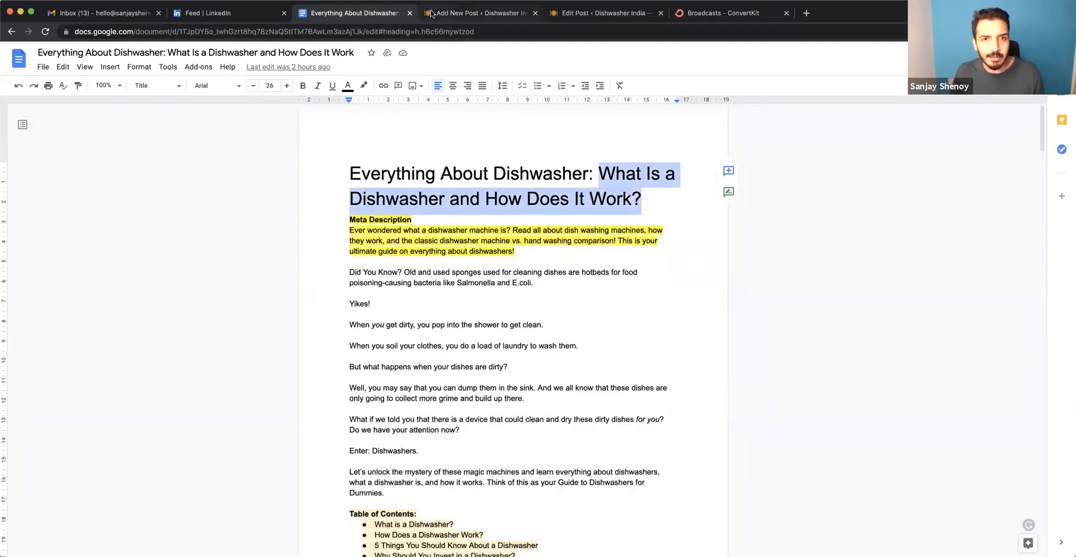
Back in the WordPress post, replace the snippet title with the copied text "What Is a Dishwasher and How Does It Work?".
click(454, 13)
click(483, 290)
key(super+a)
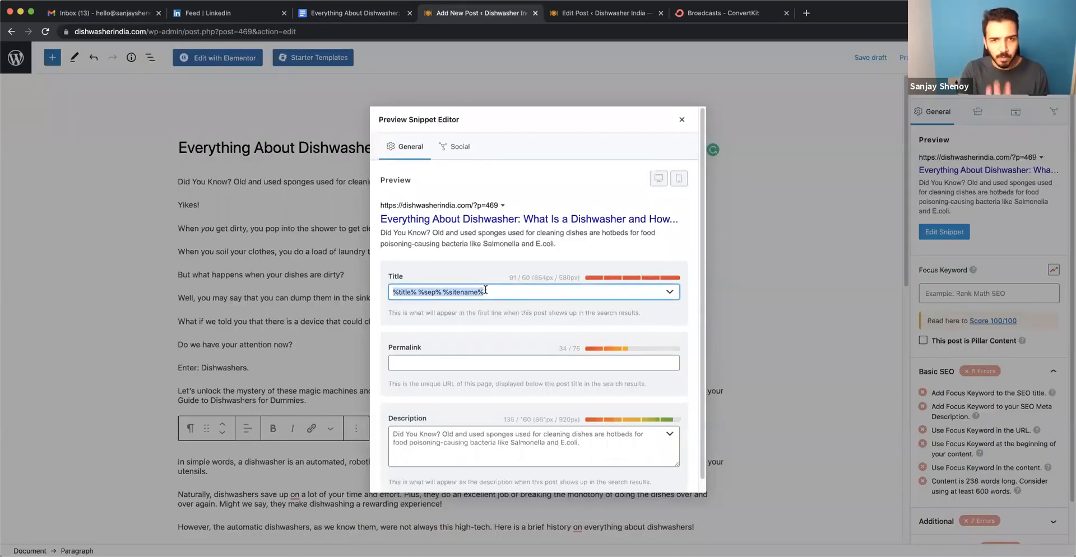
click(393, 292)
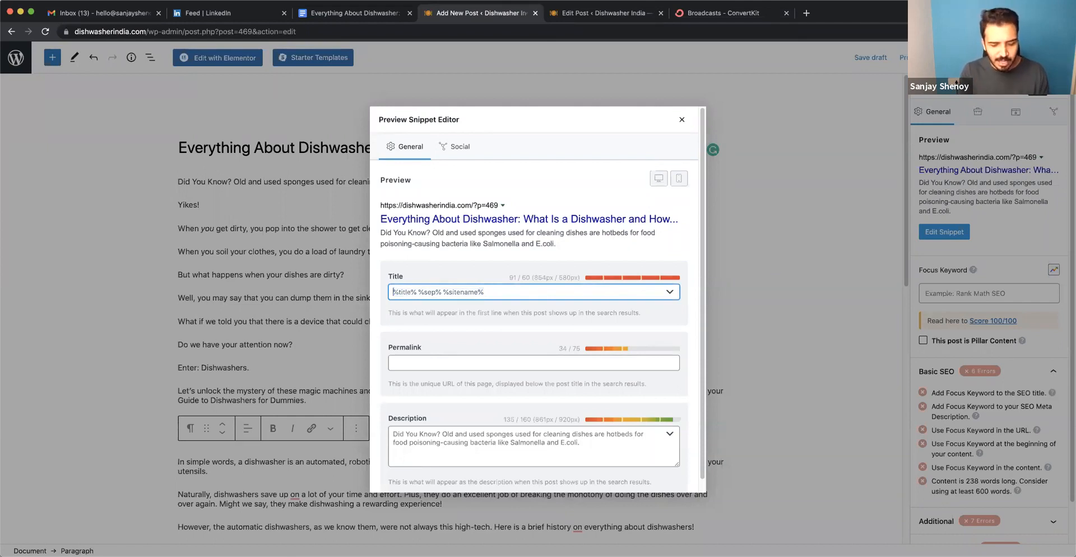
key(super+a)
key(super+v)
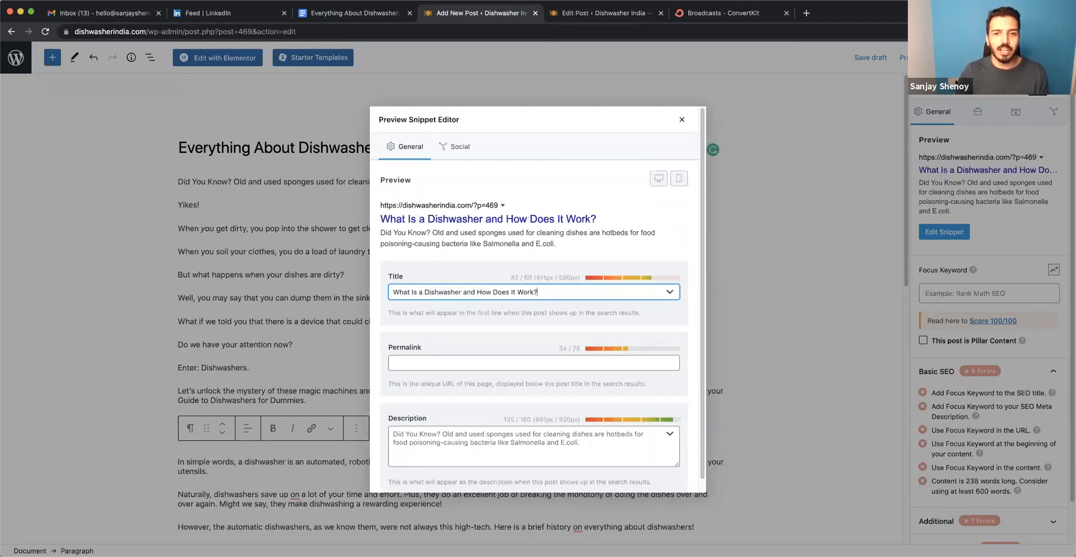
click(538, 308)
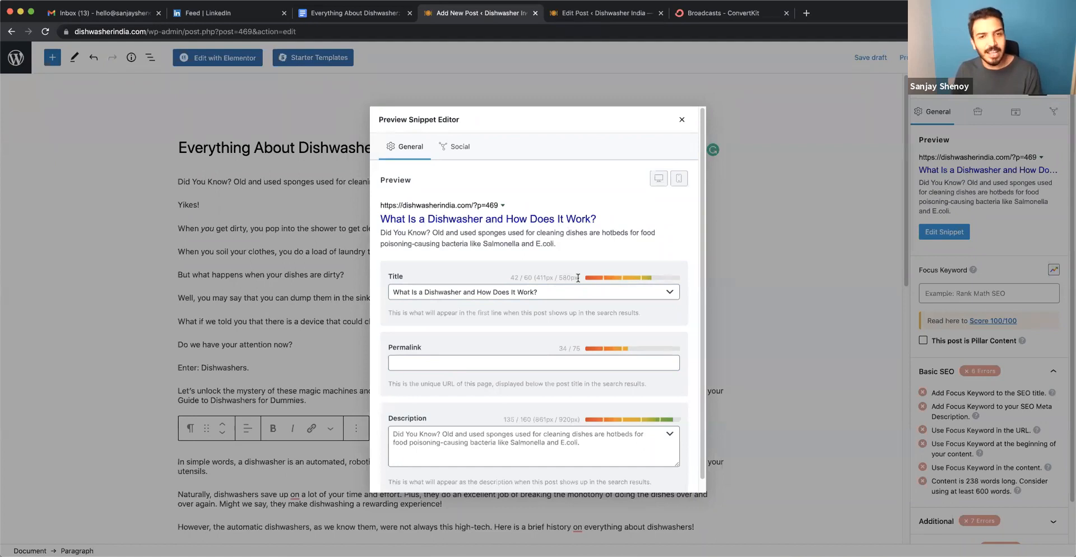
Set the snippet's permalink to "what-is-a-dishwasher".
click(461, 362)
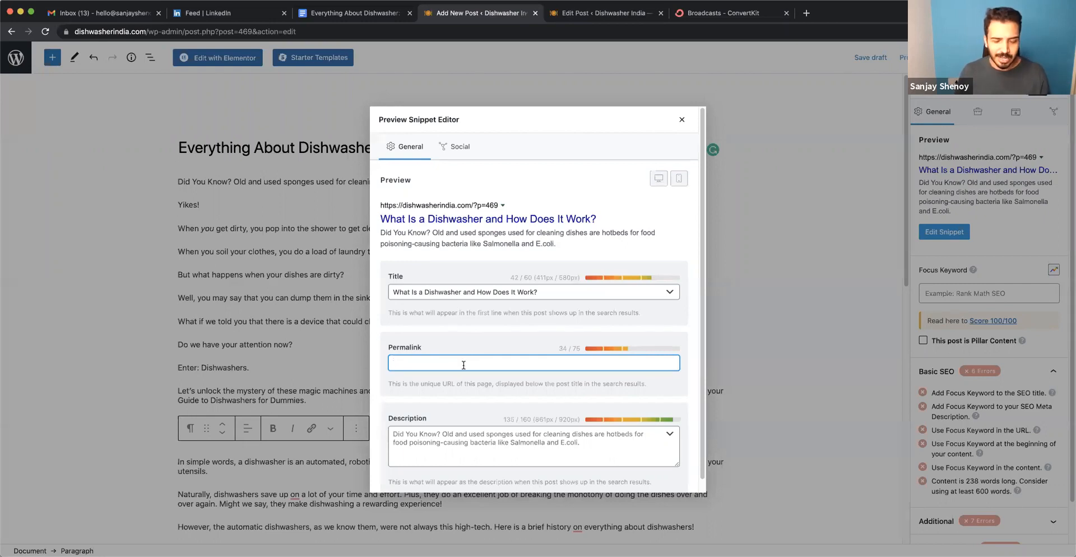
text(what-is-ados)
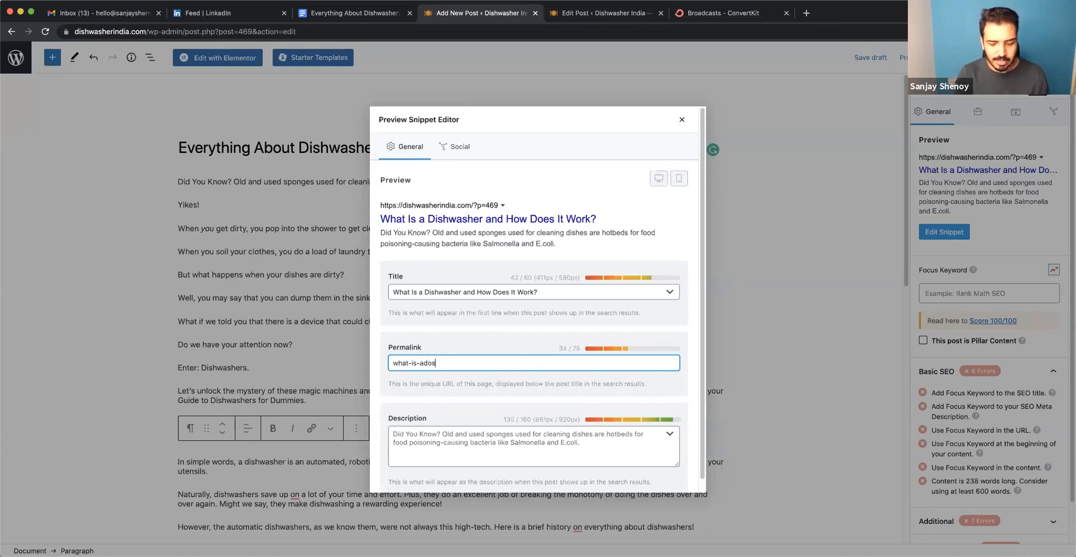
text(hwash)
key(BackSpace)
key(BackSpace)
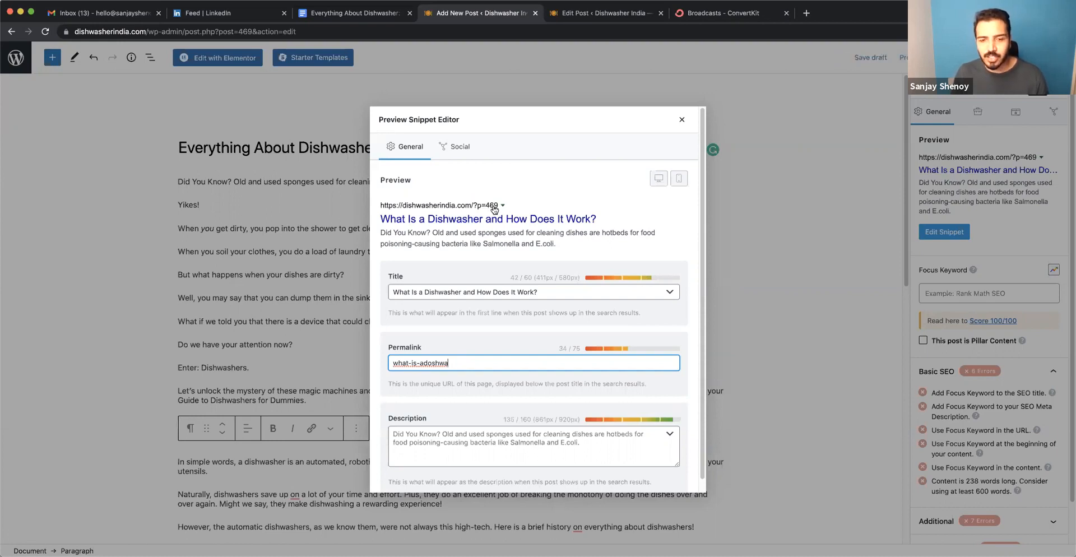
double_click(431, 363)
text(-dish)
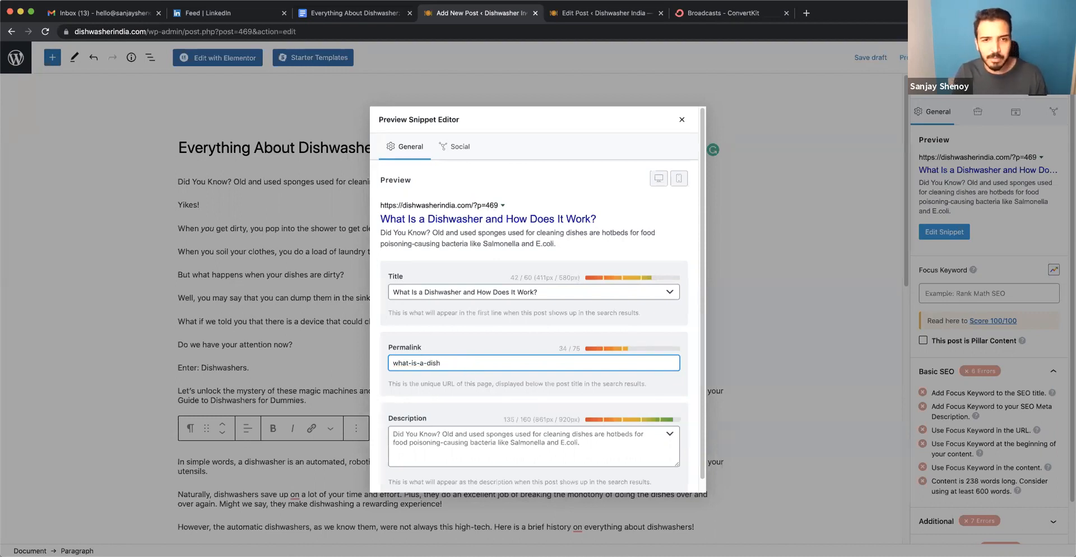
text(washer)
click(473, 332)
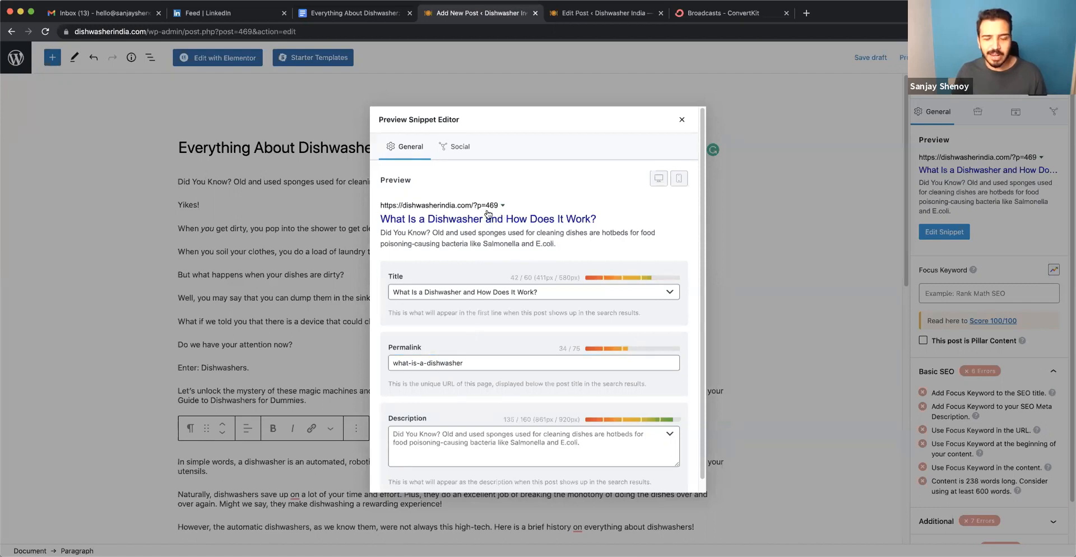
Fill the snippet description with the Google Doc's meta description from "Ever wondered what a dishwasher machine is?" through "hand washing comparison!".
scroll(493, 403, down, 1)
scroll(493, 399, down, 1)
click(493, 403)
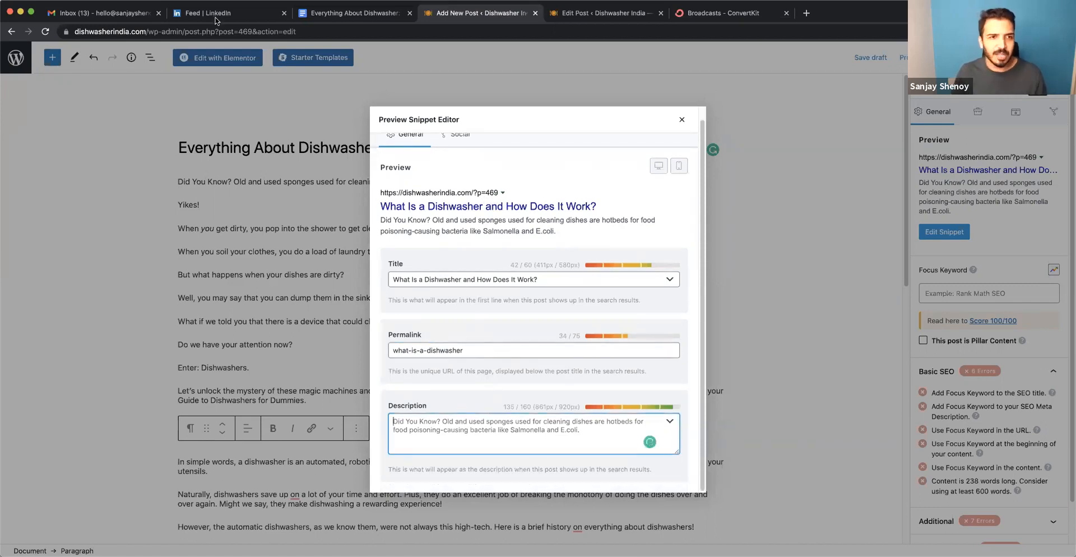
click(336, 13)
click(350, 229)
drag(364, 229, 616, 240)
key(super+c)
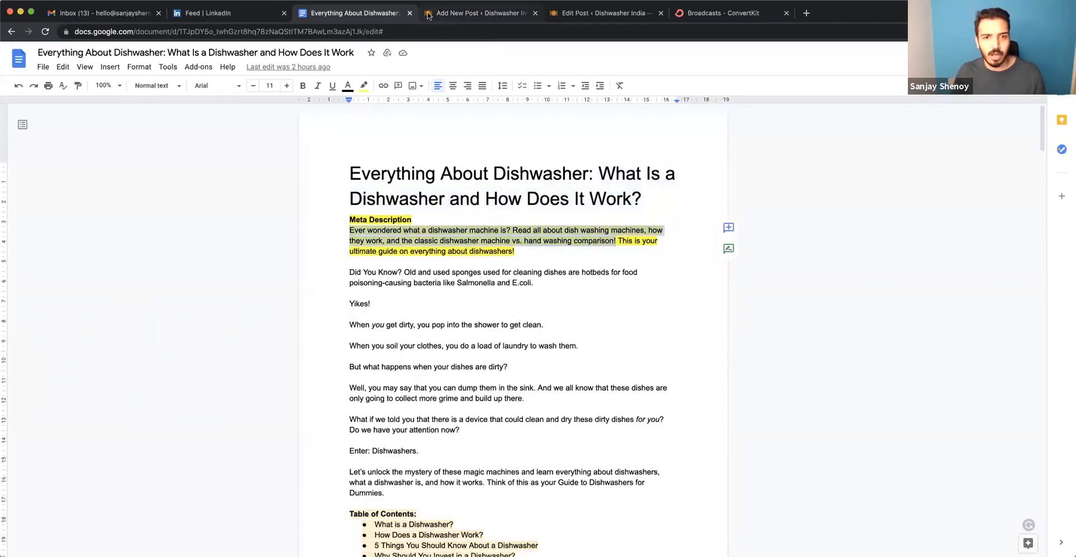
click(476, 12)
key(super+v)
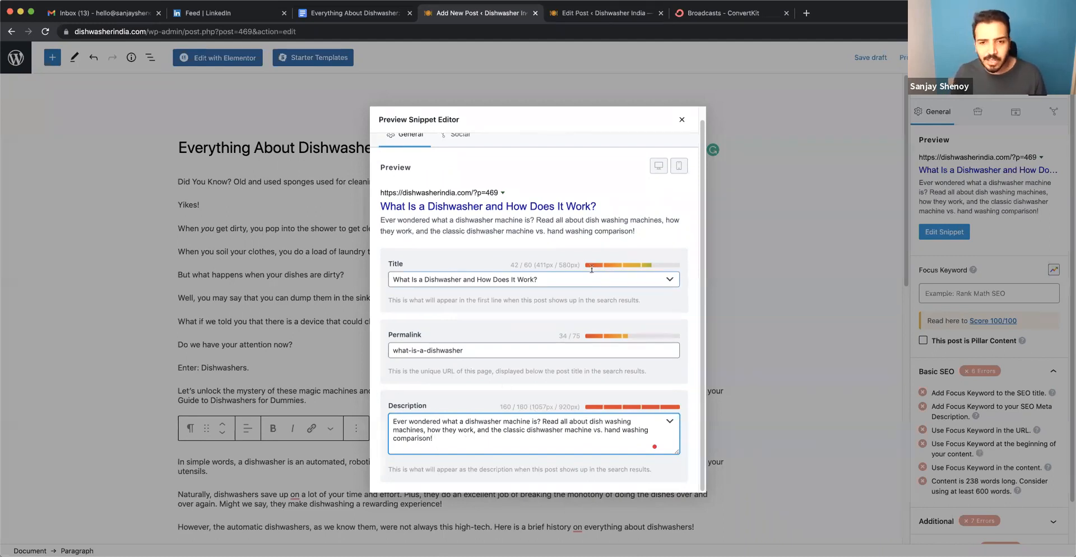
Review the snippet title's character and pixel counts, and close the snippet editor.
drag(537, 262, 577, 262)
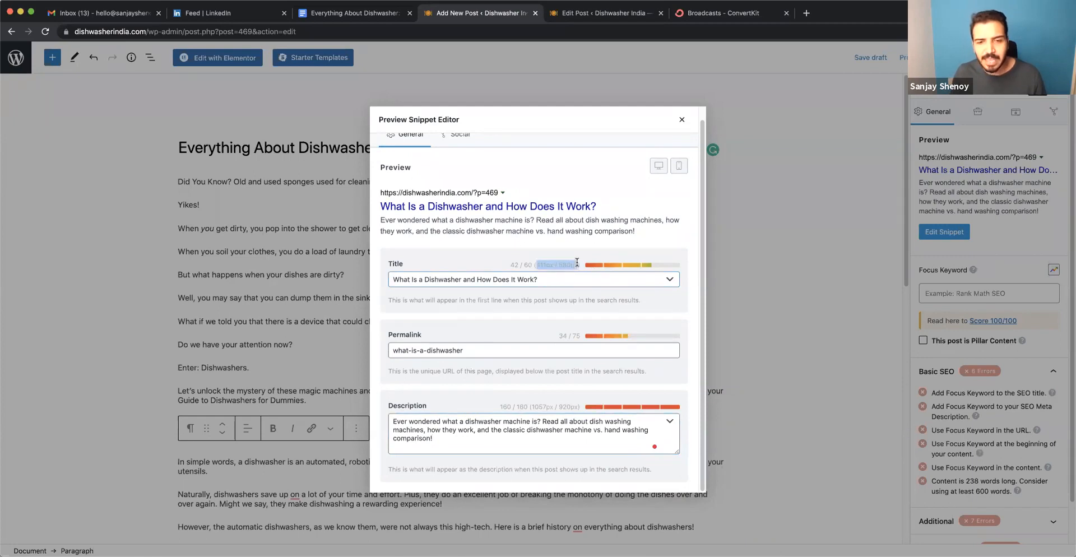
triple_click(528, 264)
click(487, 324)
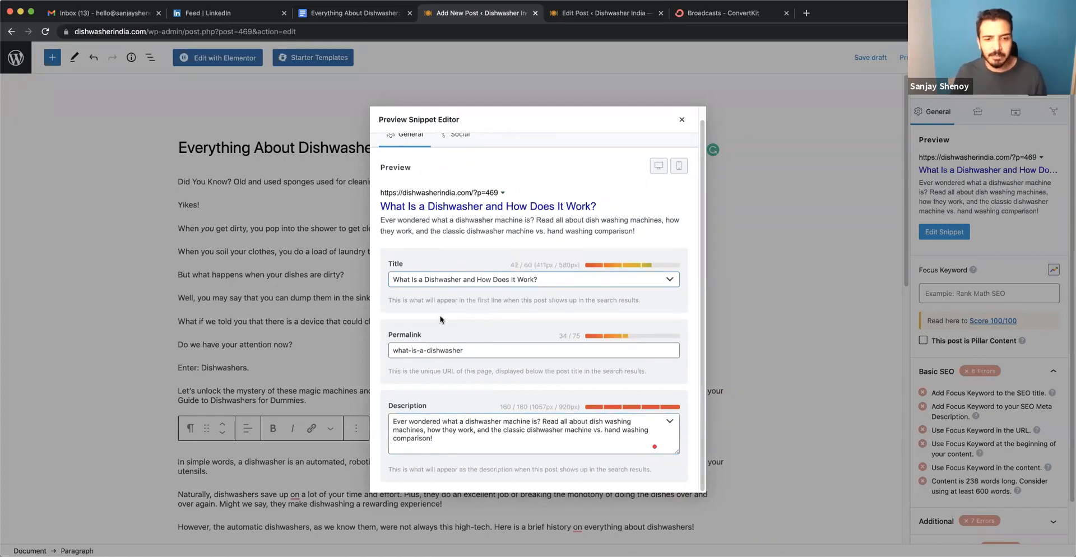
click(682, 120)
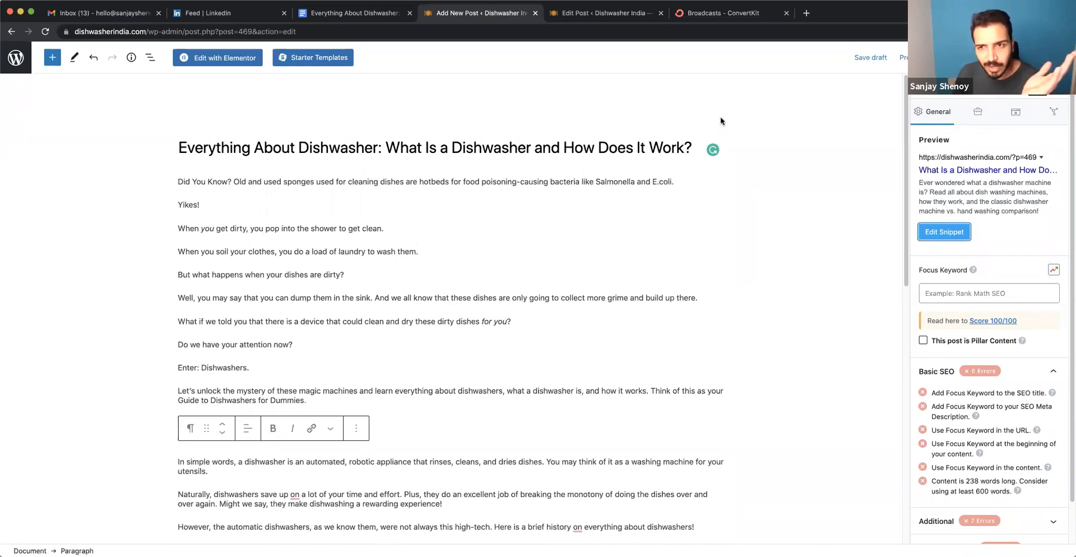
Add an empty block below the post's last paragraph, which ends with "a brief history on everything about dishwashers!".
scroll(552, 433, down, 10)
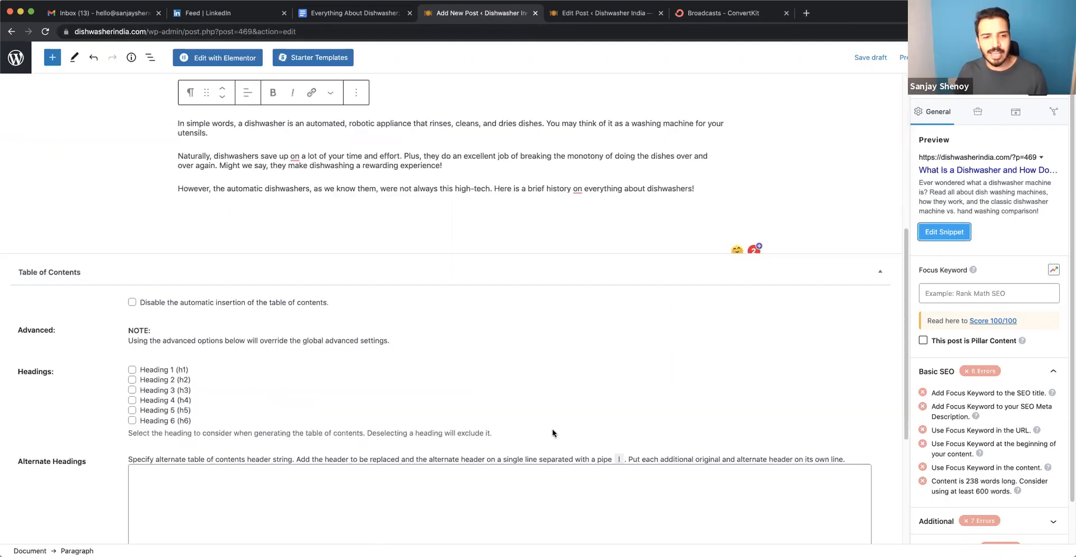
scroll(704, 293, up, 3)
click(704, 292)
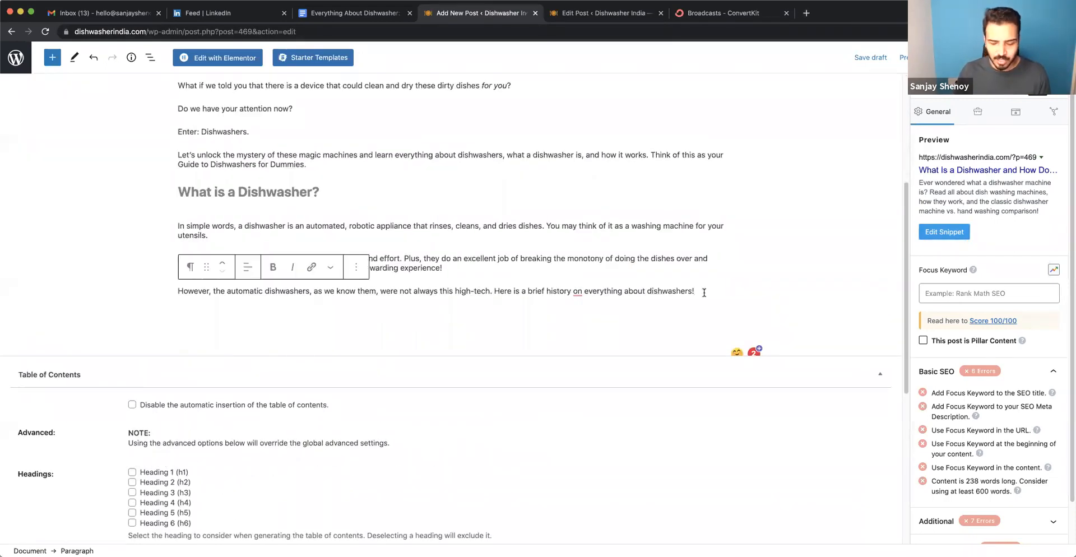
key(Return)
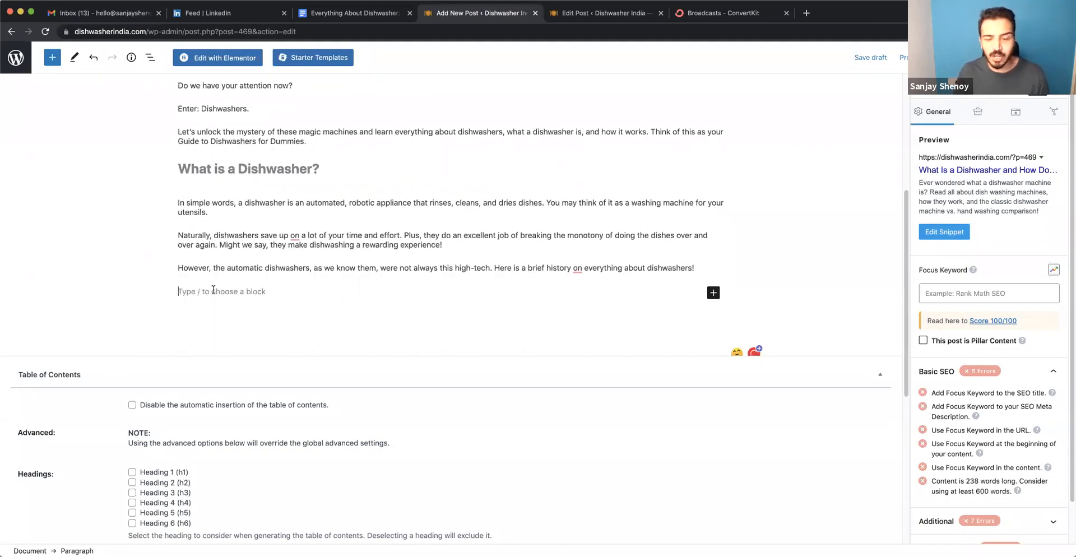
Open Unsplash in a new browser tab and search its photos for "dishwasher".
click(806, 14)
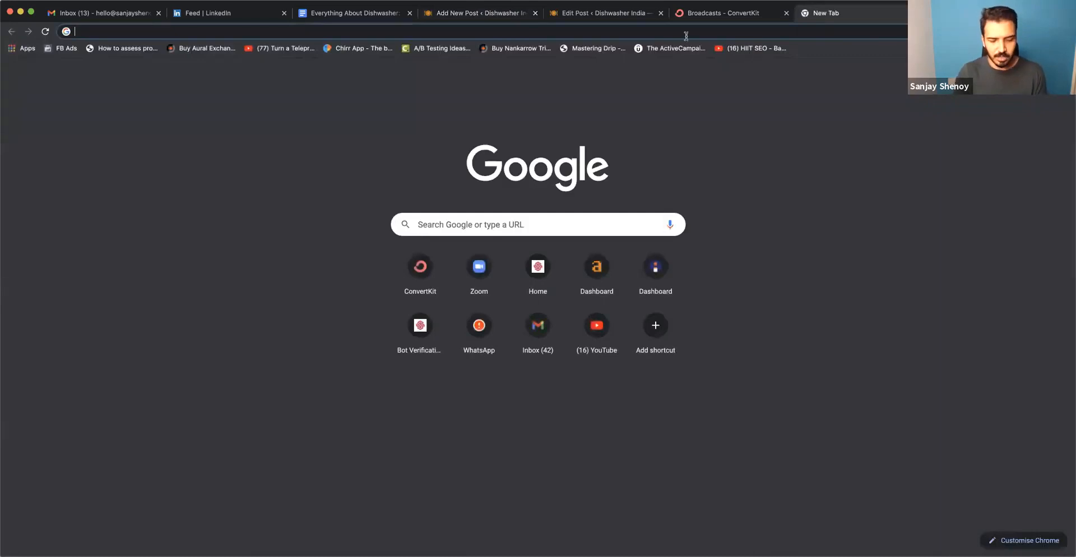
text(unsplash)
key(Return)
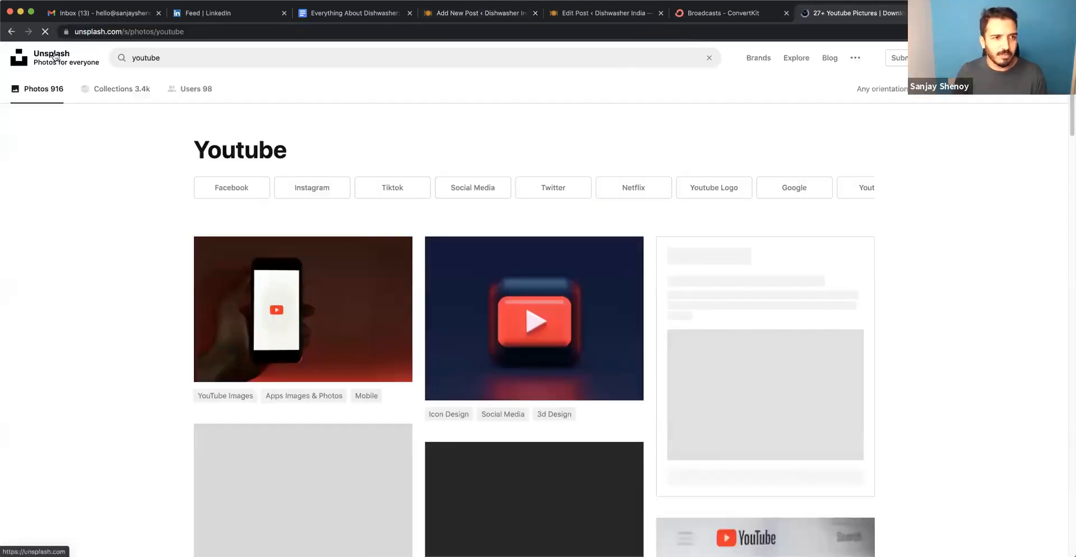
click(55, 57)
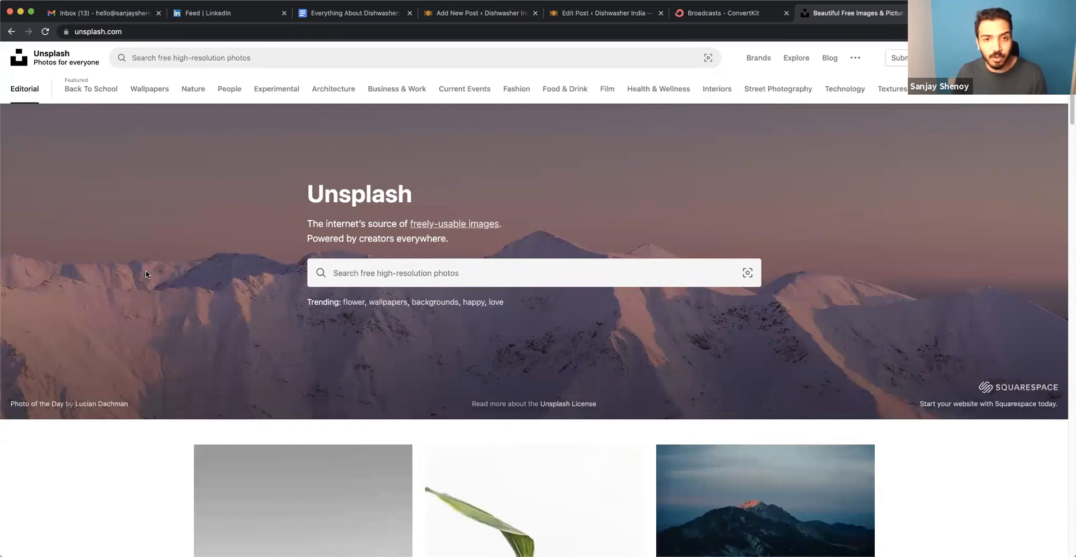
click(379, 270)
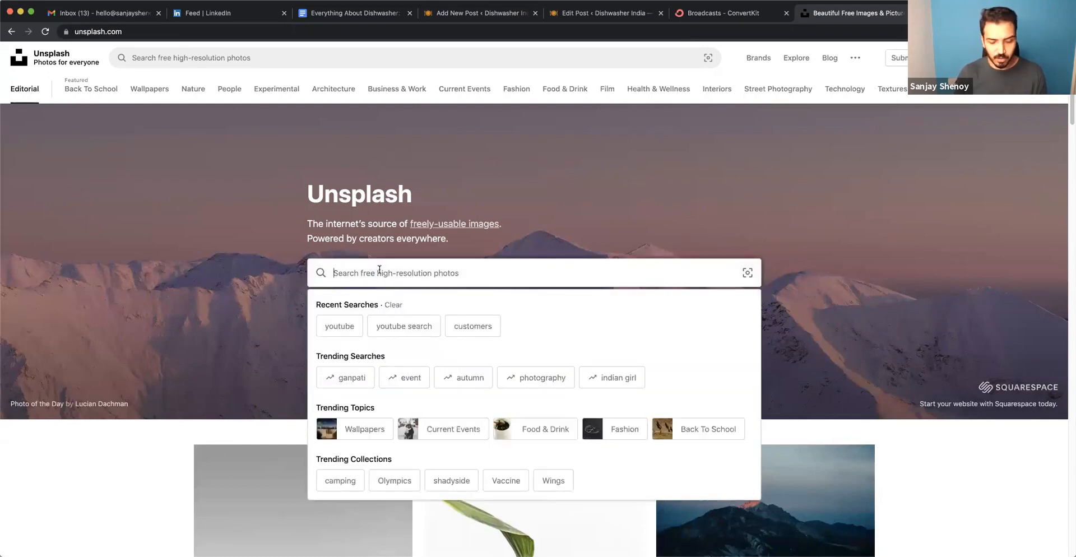
text(dishwasher)
key(Return)
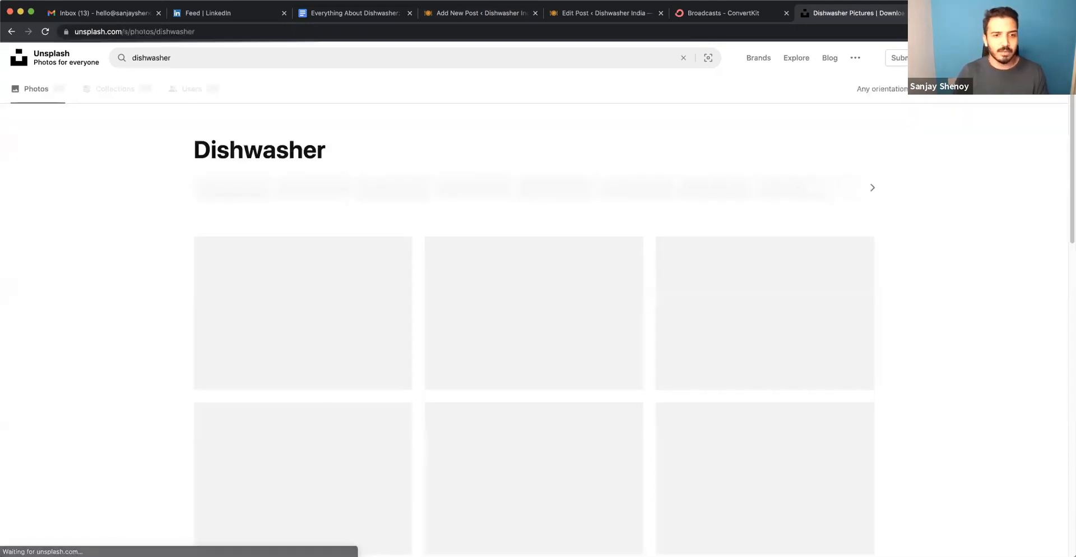
Open the photo of a blue mug in a dishwasher from the results and copy the image.
scroll(43, 330, down, 4)
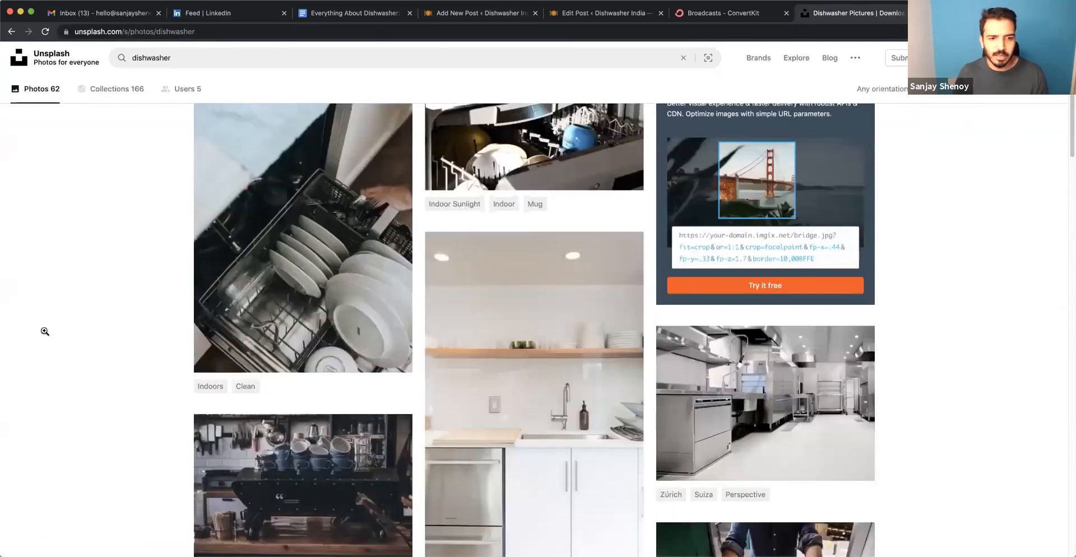
scroll(45, 331, up, 2)
click(510, 232)
right_click(614, 315)
click(223, 242)
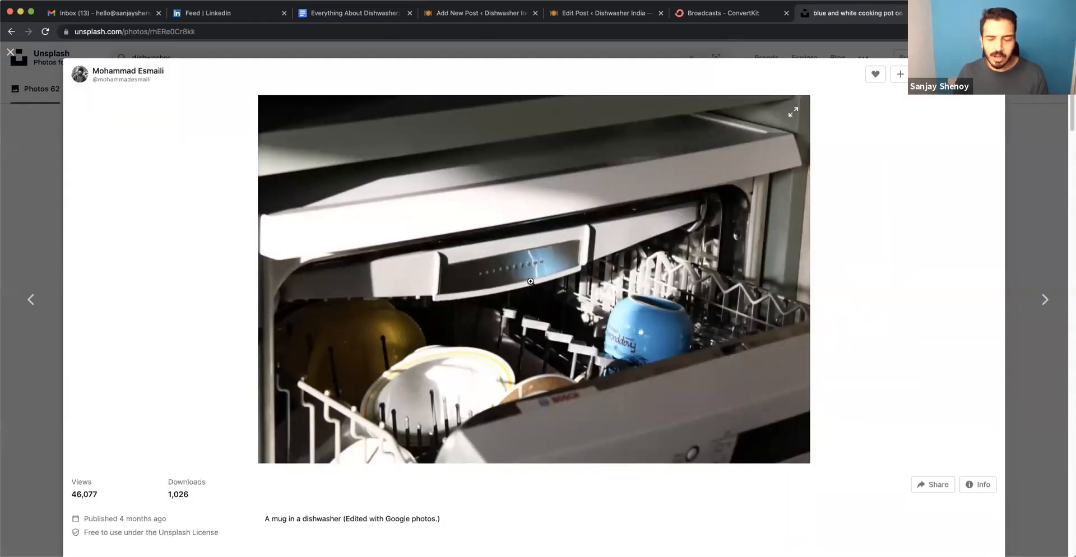
right_click(525, 202)
click(560, 227)
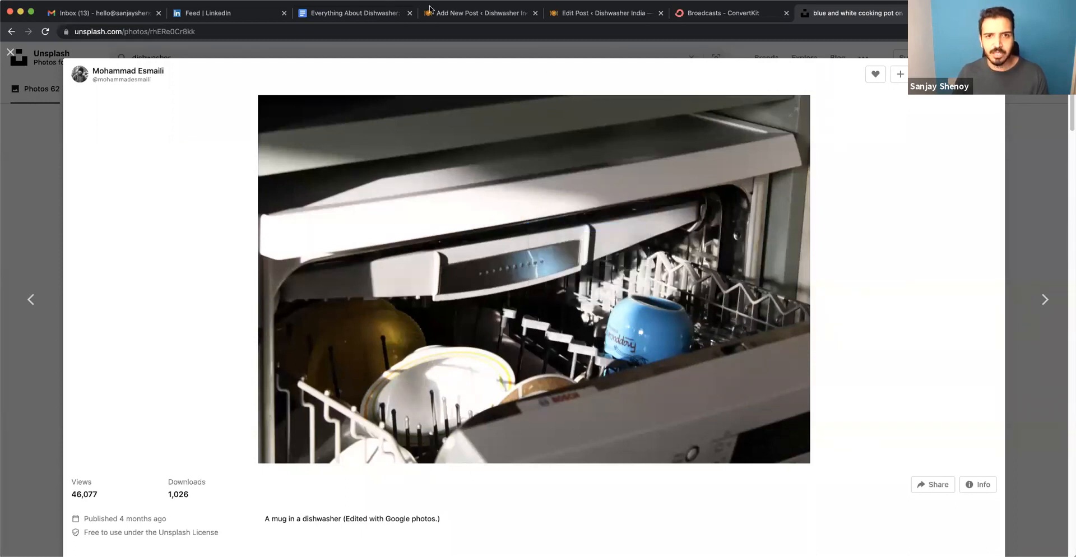
Paste the copied dishwasher photo into the empty block at the end of the WordPress post and select the image.
click(461, 10)
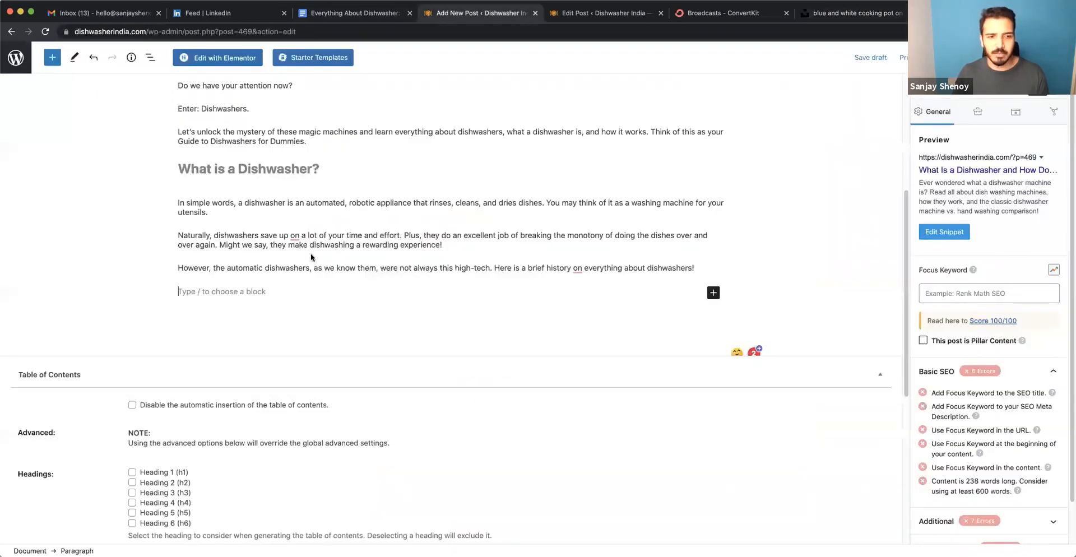
right_click(233, 292)
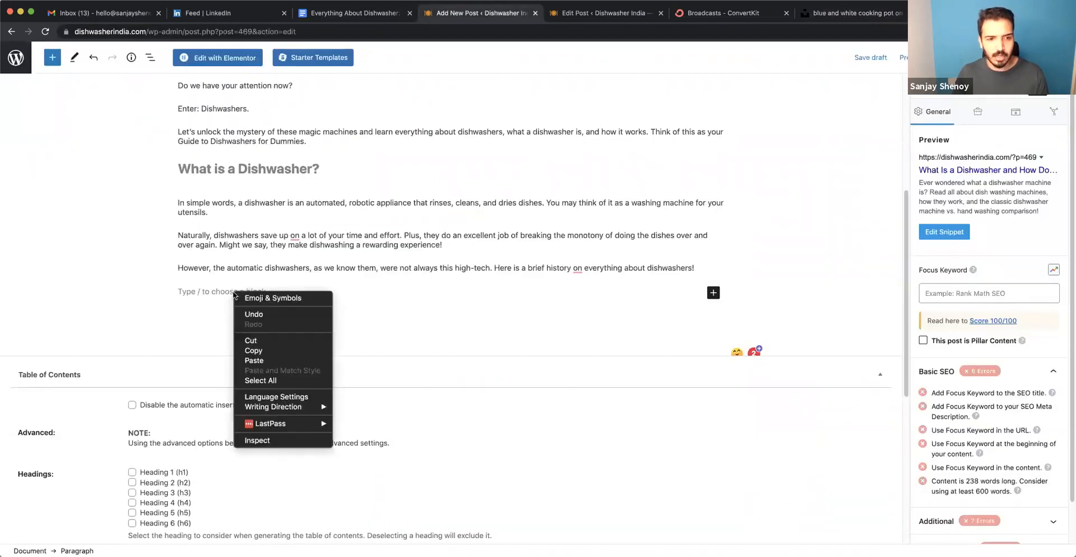
click(254, 360)
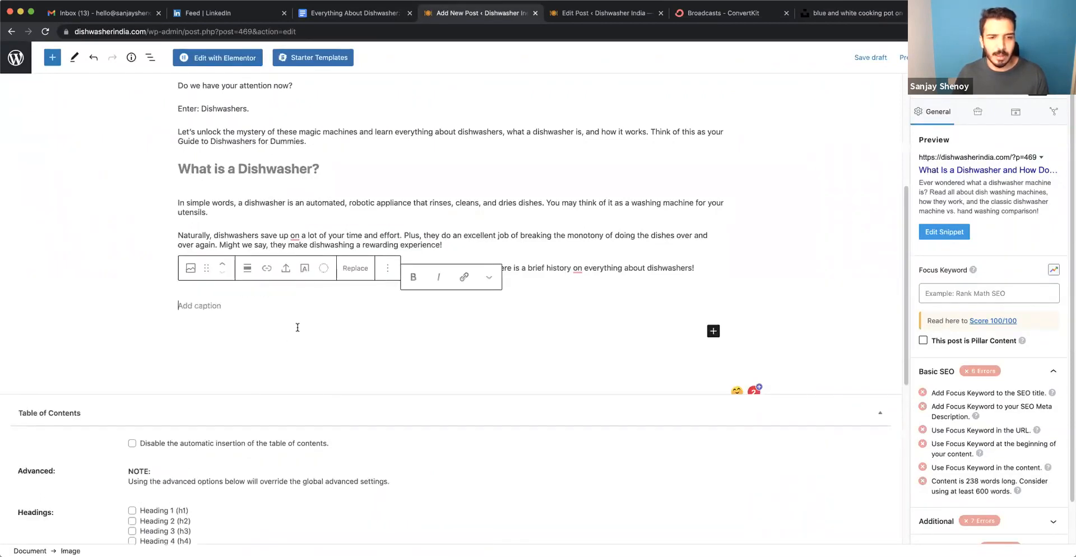
scroll(295, 320, up, 4)
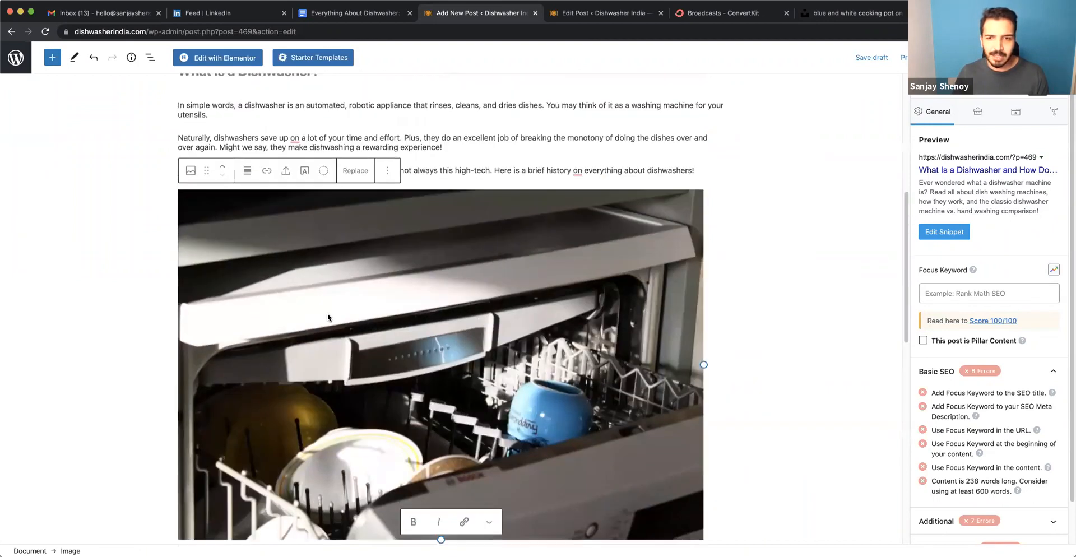
click(753, 356)
click(474, 317)
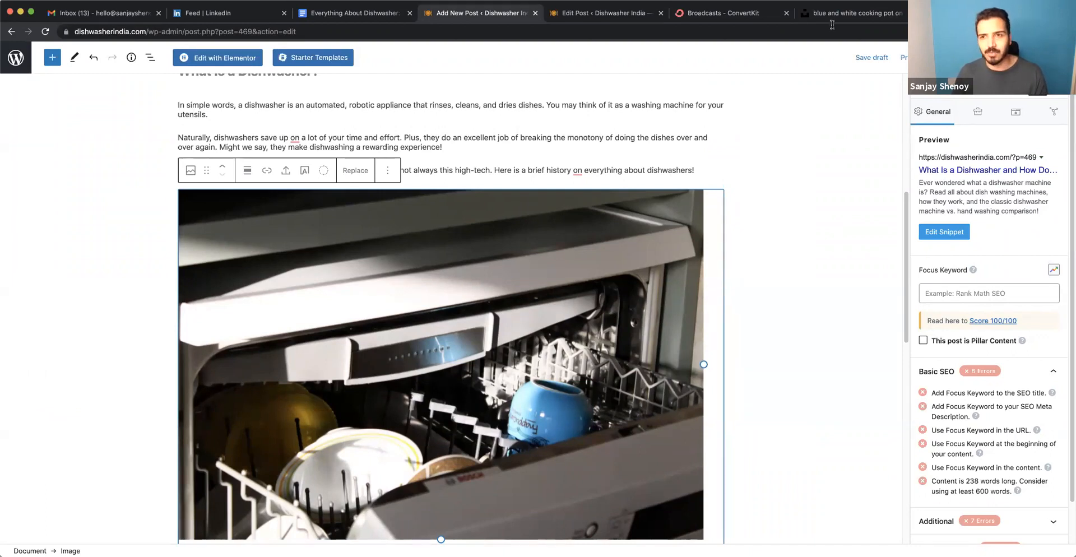
click(846, 13)
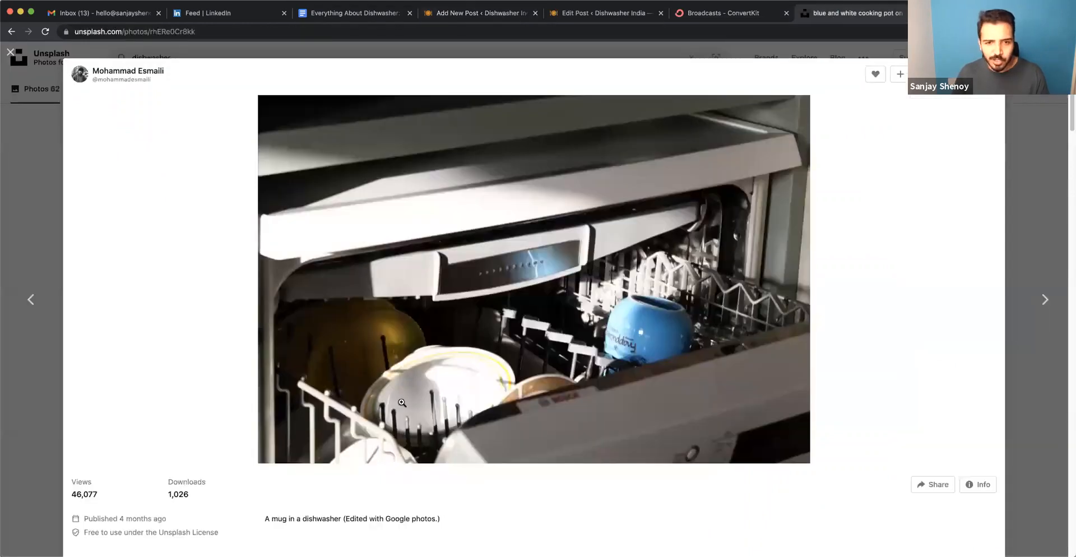
right_click(493, 211)
click(515, 223)
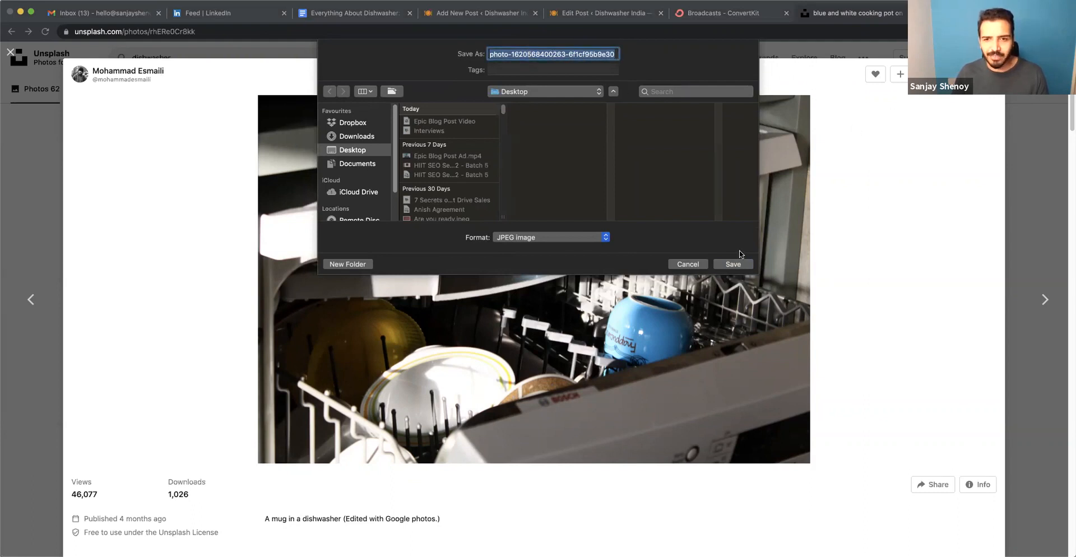
click(689, 264)
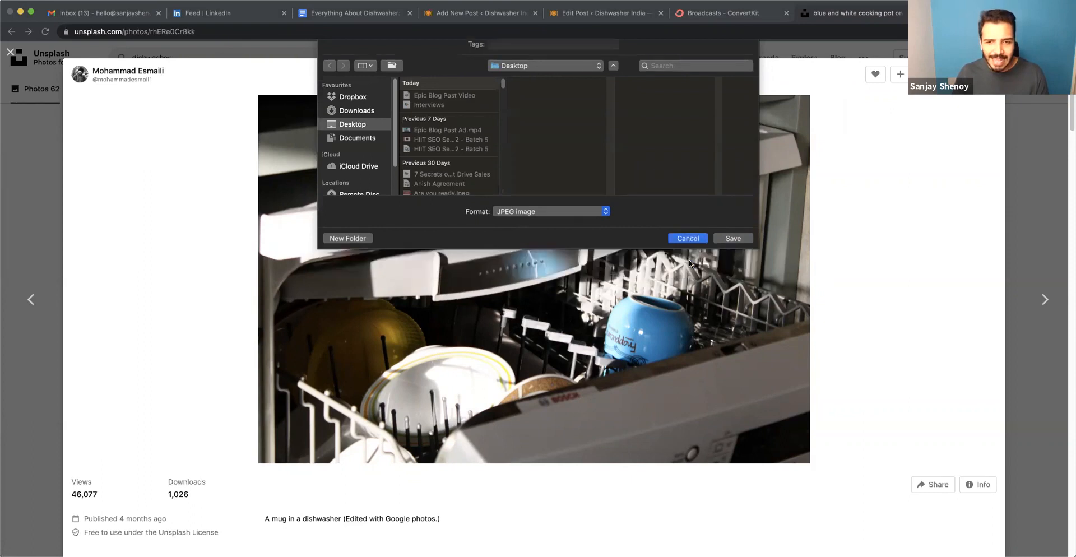
click(457, 15)
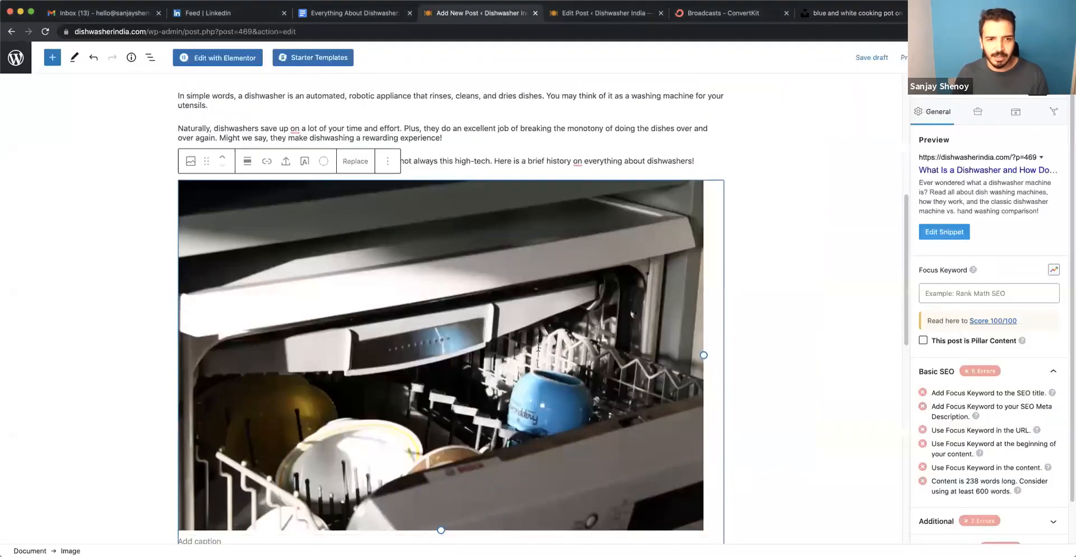
Add an empty Image block below the dishwasher photo, and open its file upload but cancel without choosing a file.
scroll(537, 347, down, 8)
scroll(538, 348, up, 3)
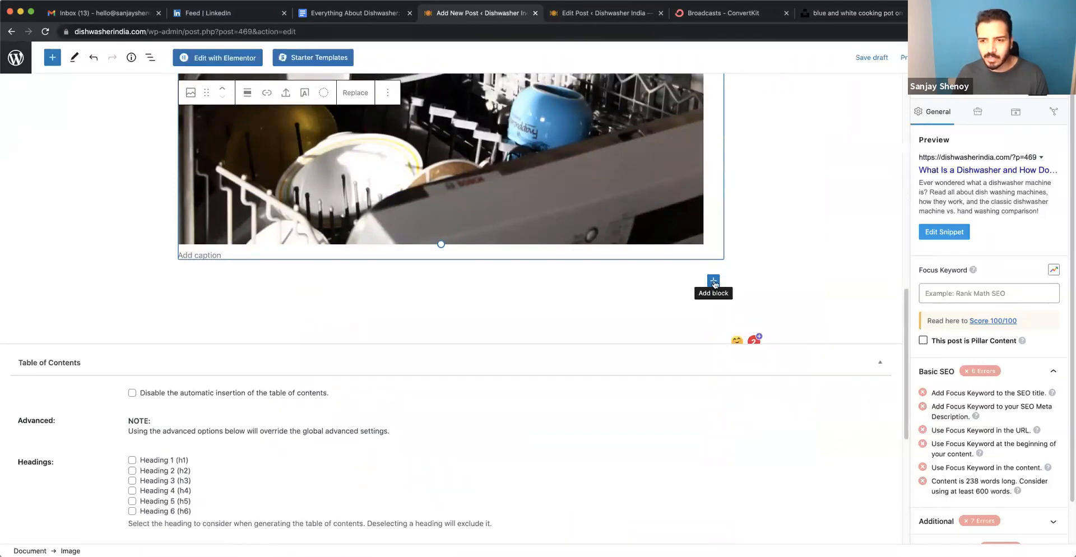
click(713, 281)
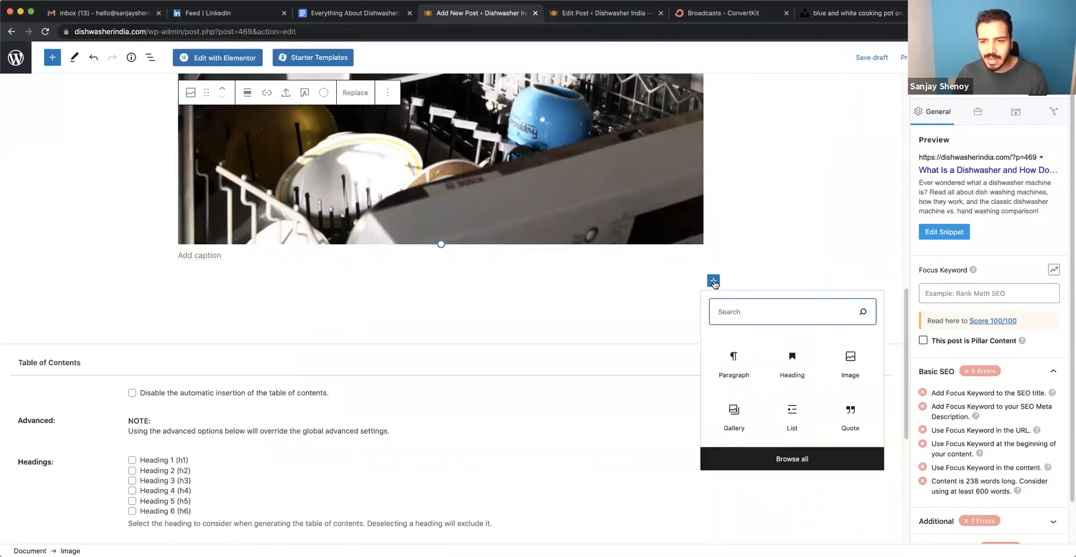
click(849, 362)
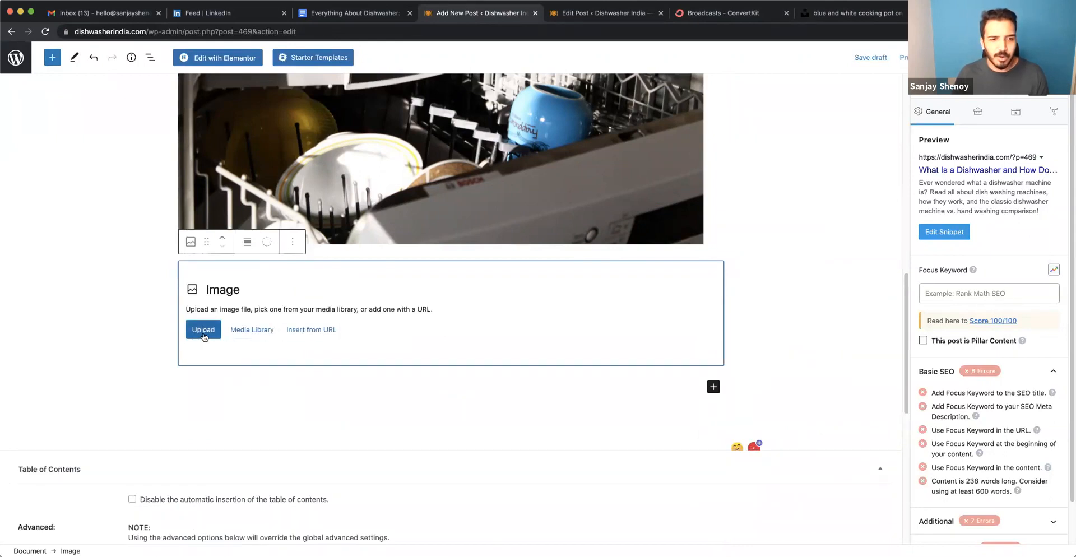
click(203, 330)
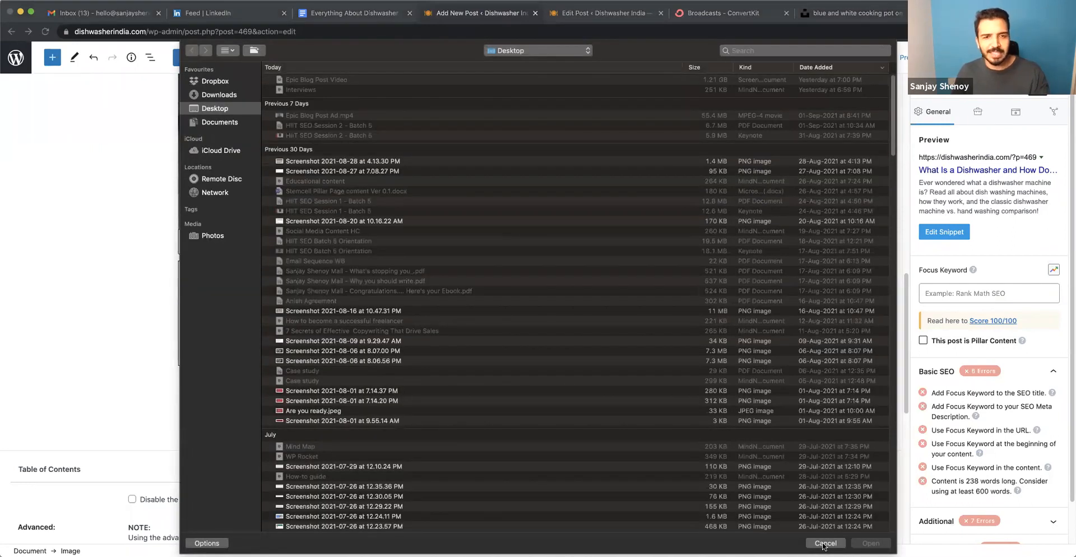
click(825, 544)
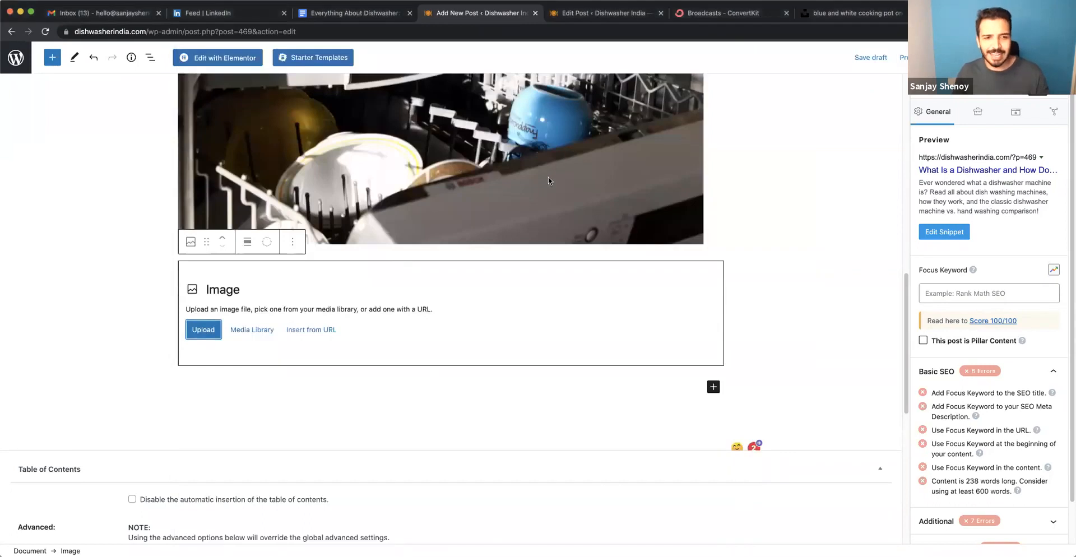
click(437, 401)
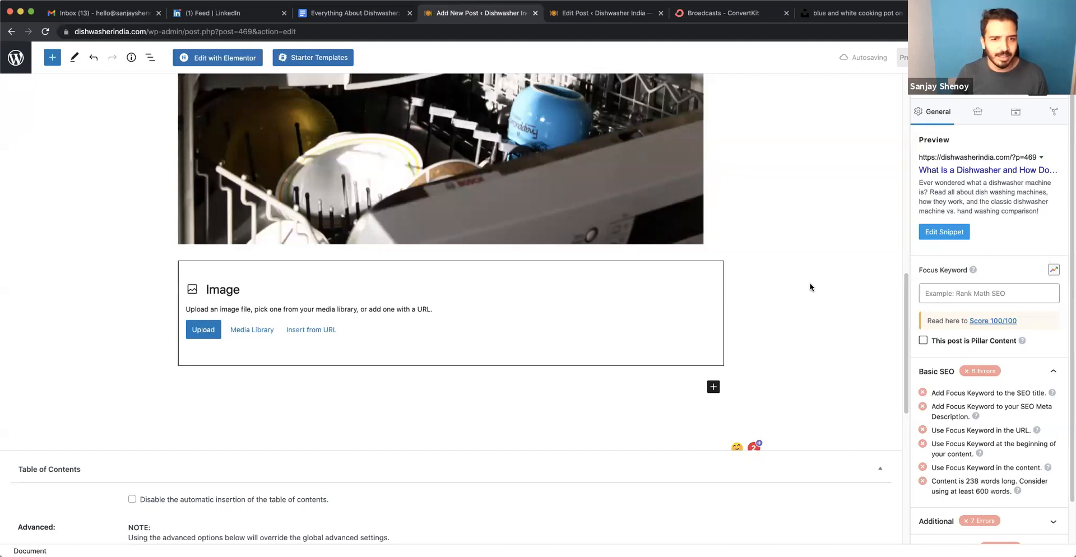
Replace the alt text of the pasted dishwasher photo with "What is a dishwasher, dishwasher machines,".
scroll(656, 219, up, 5)
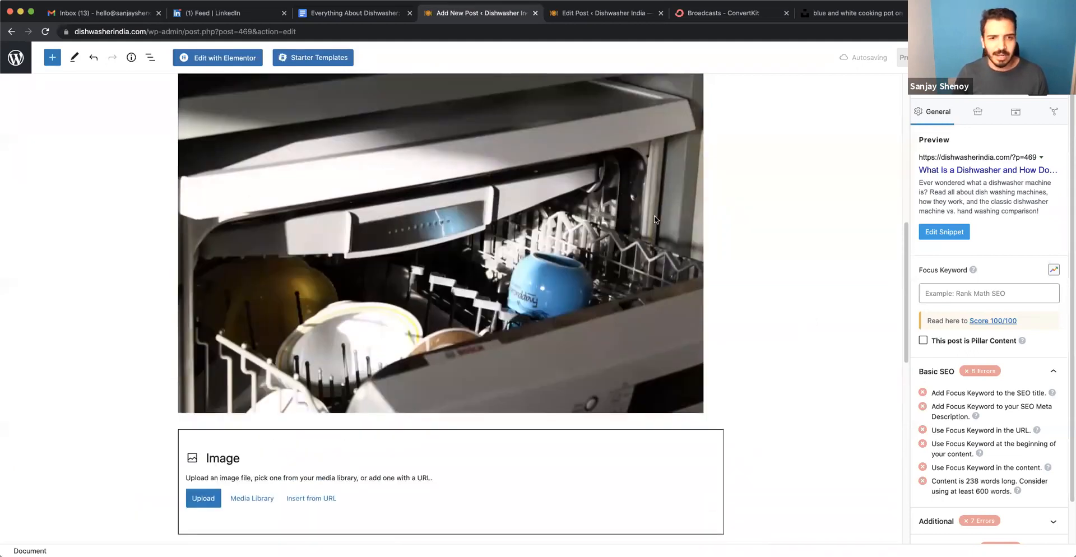
scroll(654, 217, up, 3)
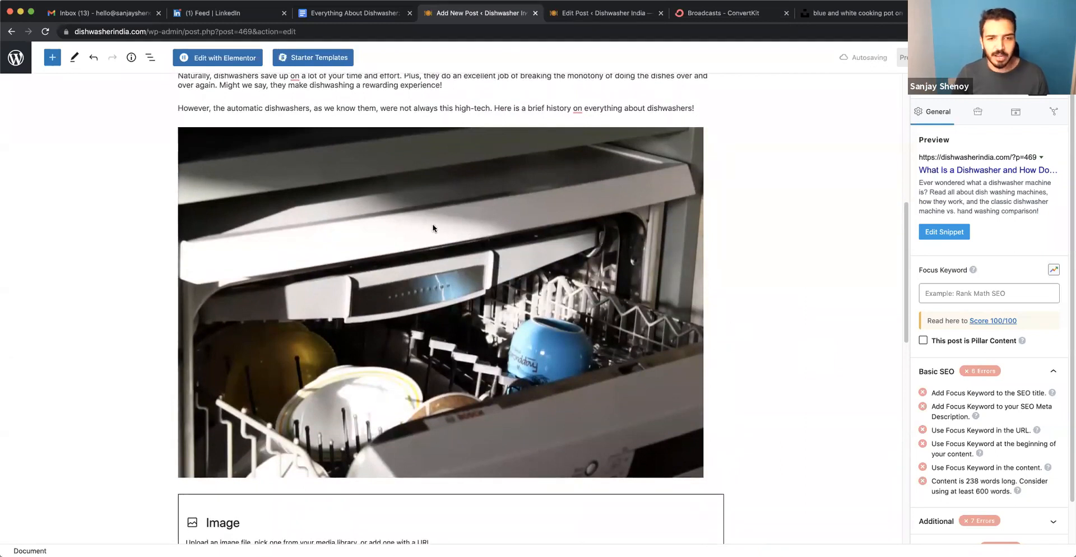
click(309, 183)
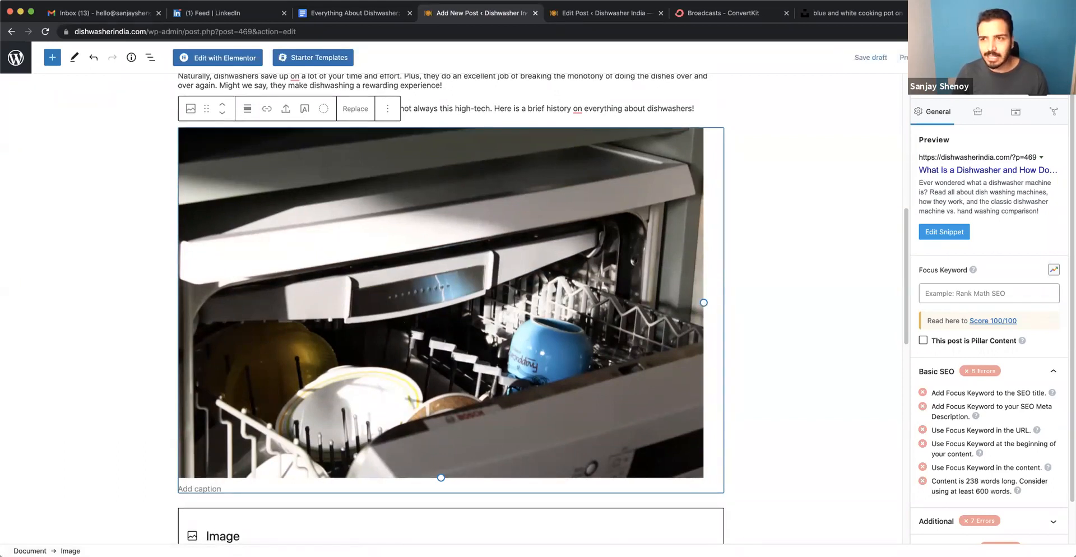
click(990, 57)
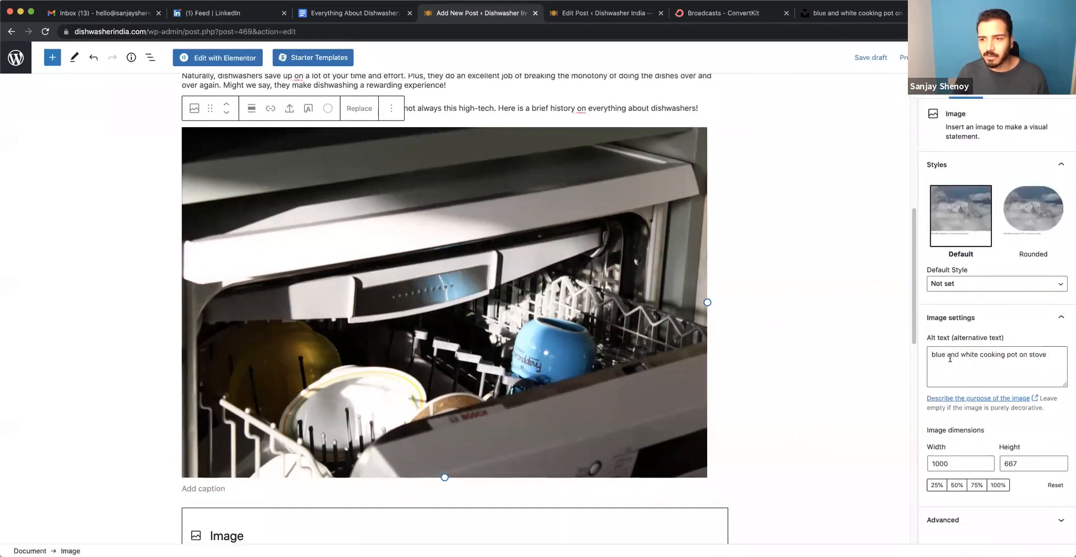
triple_click(944, 355)
click(951, 371)
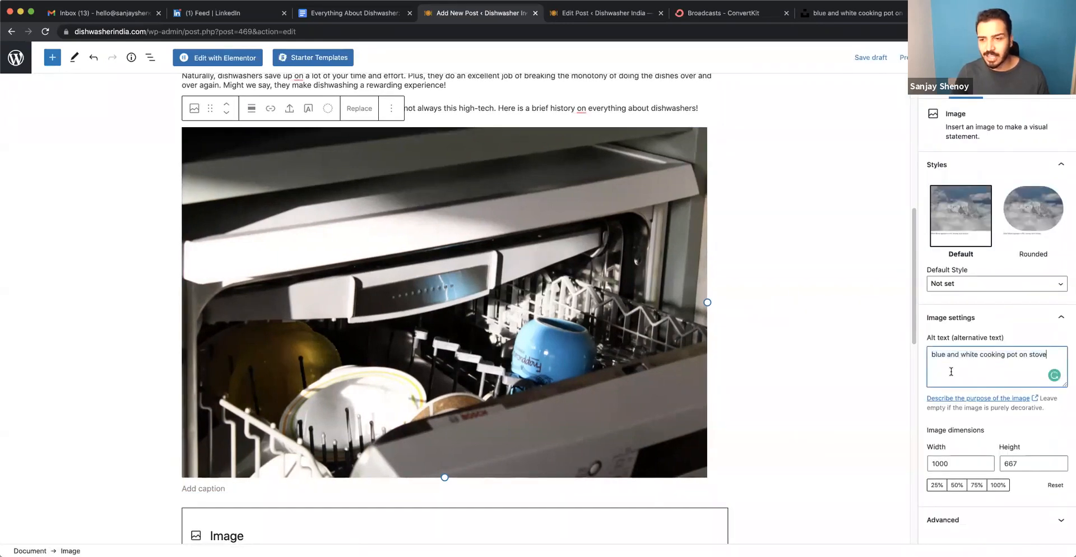
triple_click(956, 356)
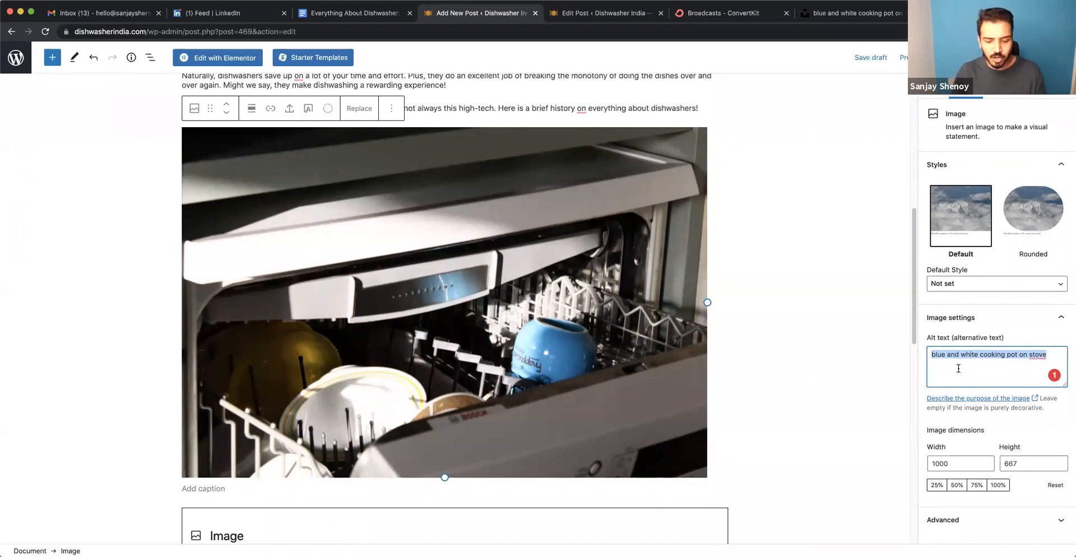
text(What is a dishwasher)
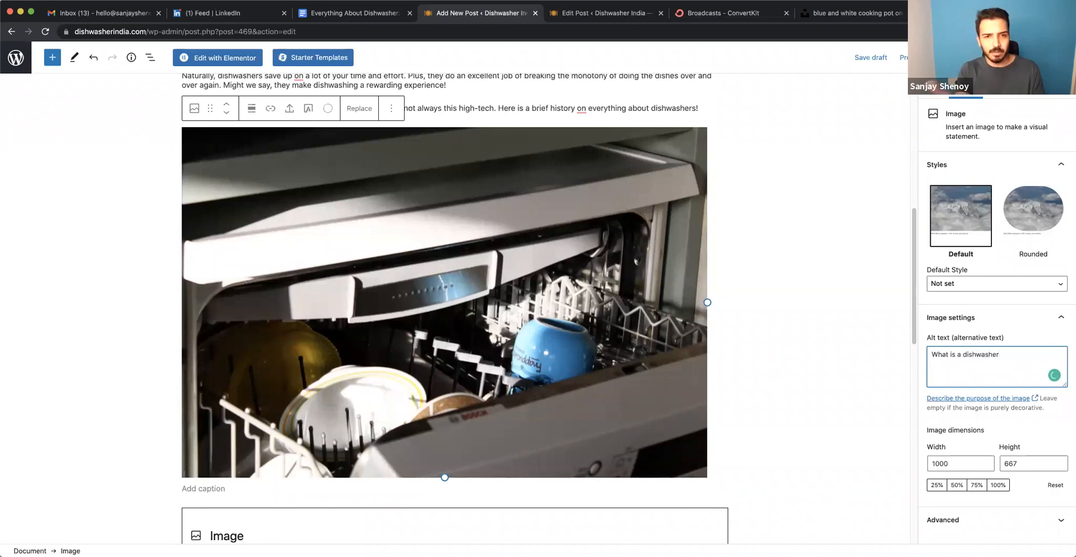
key(BackSpace)
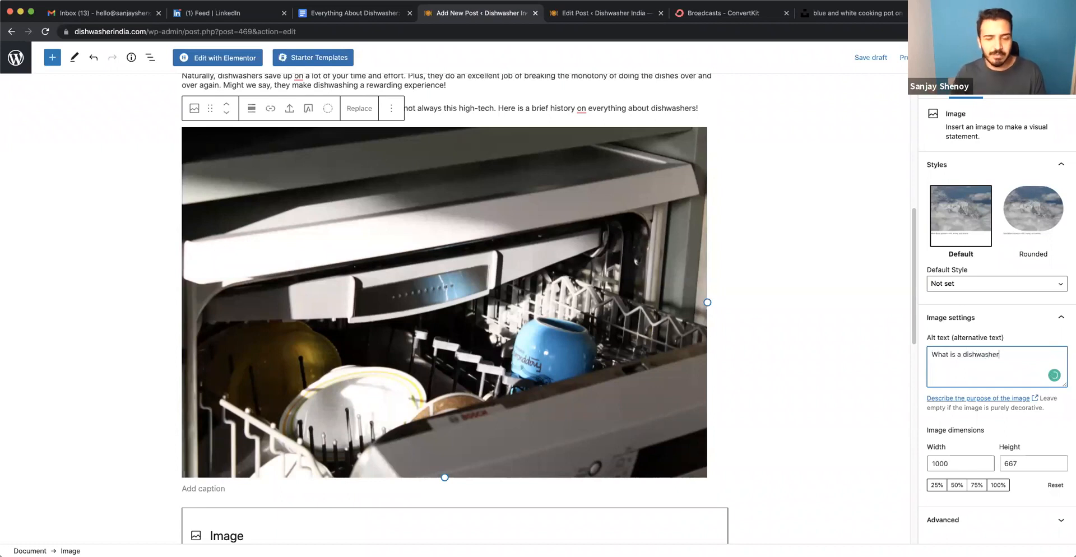
click(802, 342)
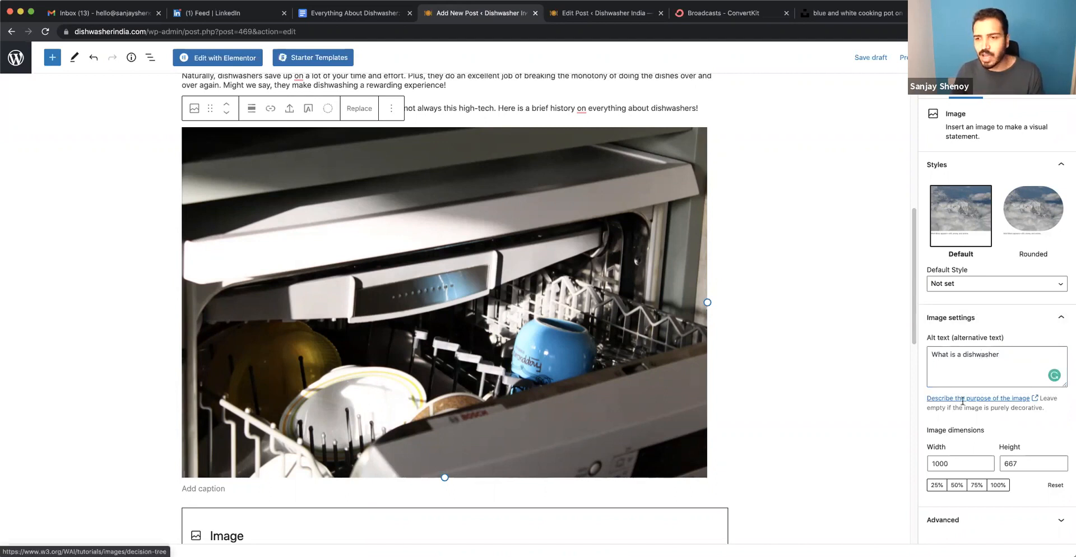
click(1008, 354)
text(dishwasher machines,)
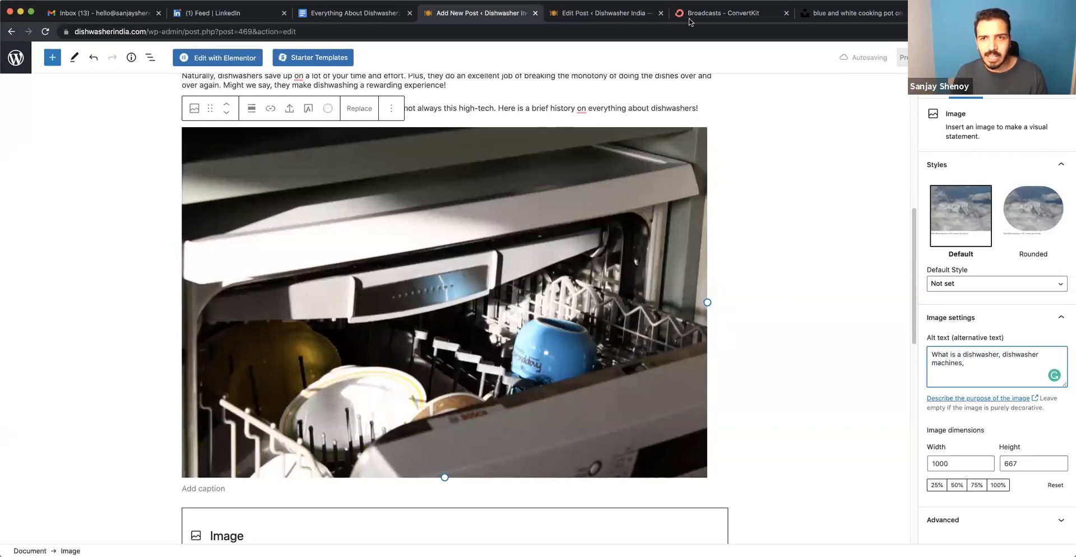
Switch to the existing post "Everything About Dishwasher Machine" and review its Basic SEO checks for the focus keyword.
click(587, 21)
scroll(508, 293, up, 15)
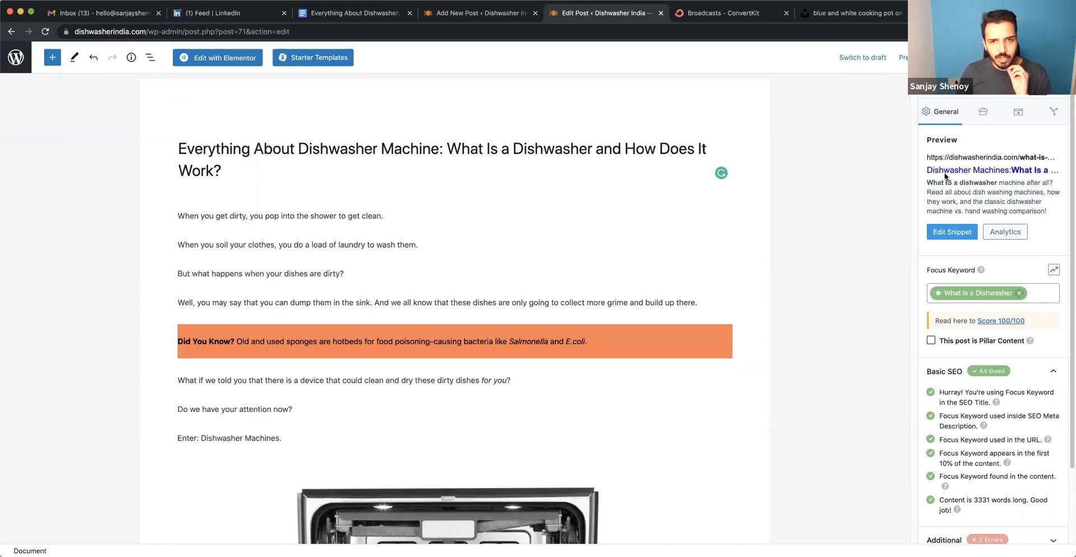
scroll(1014, 314, down, 3)
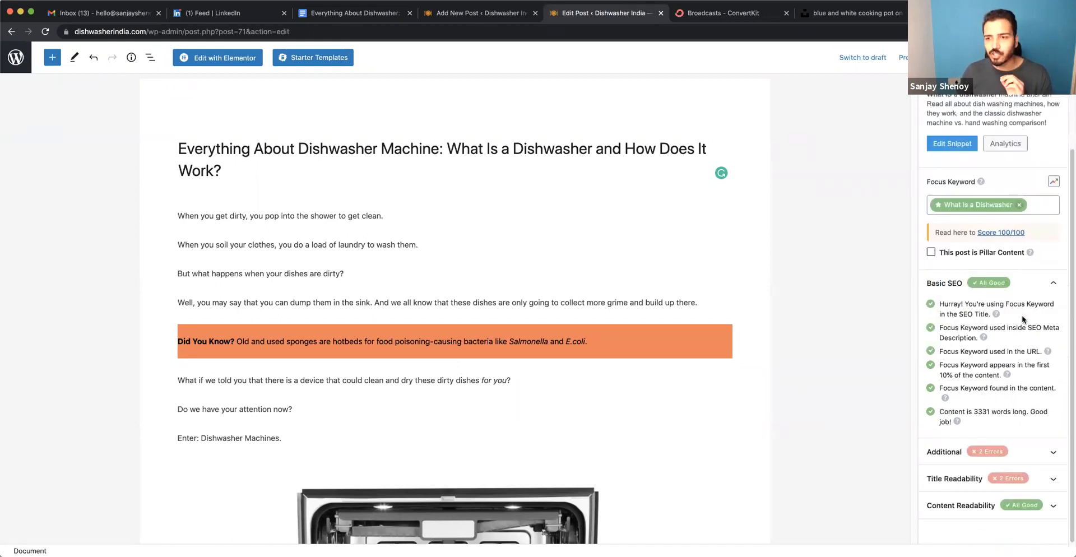
triple_click(975, 303)
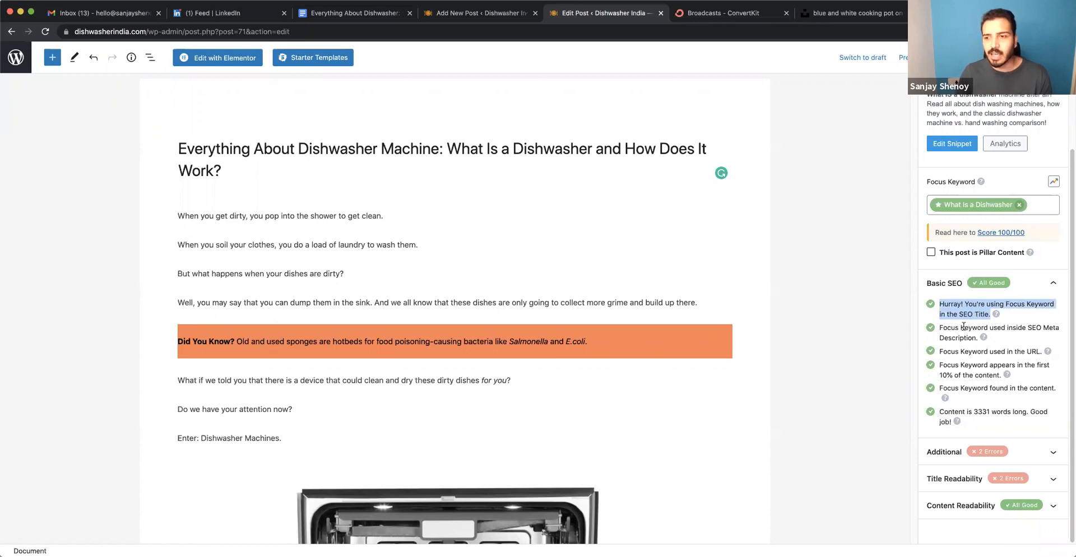
triple_click(963, 326)
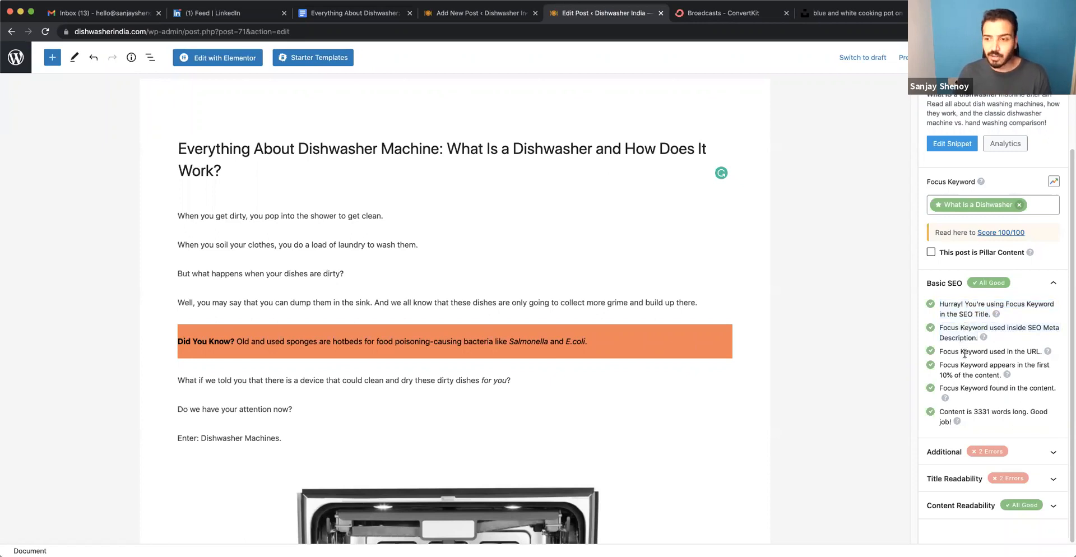
triple_click(964, 352)
triple_click(963, 365)
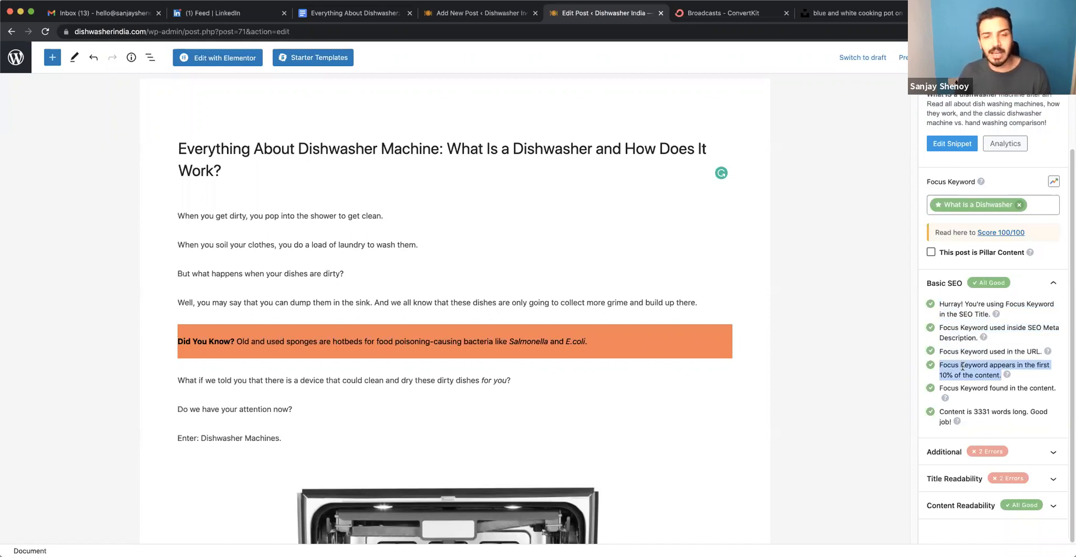
triple_click(971, 396)
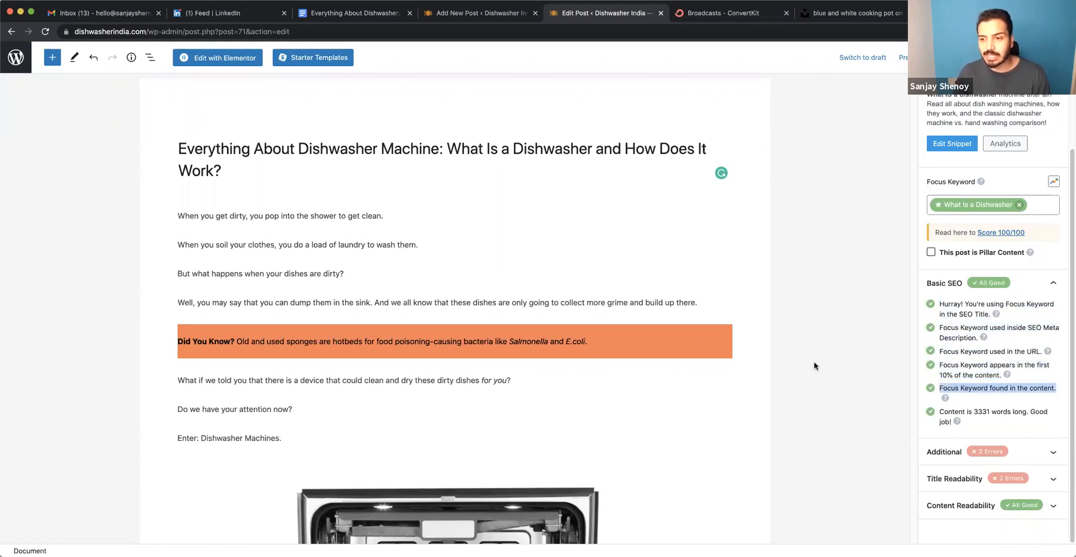
Expand the Additional SEO checks and compare the subheading check with the post's heading "What is a Dishwasher Machine?".
click(1023, 452)
scroll(1003, 426, down, 2)
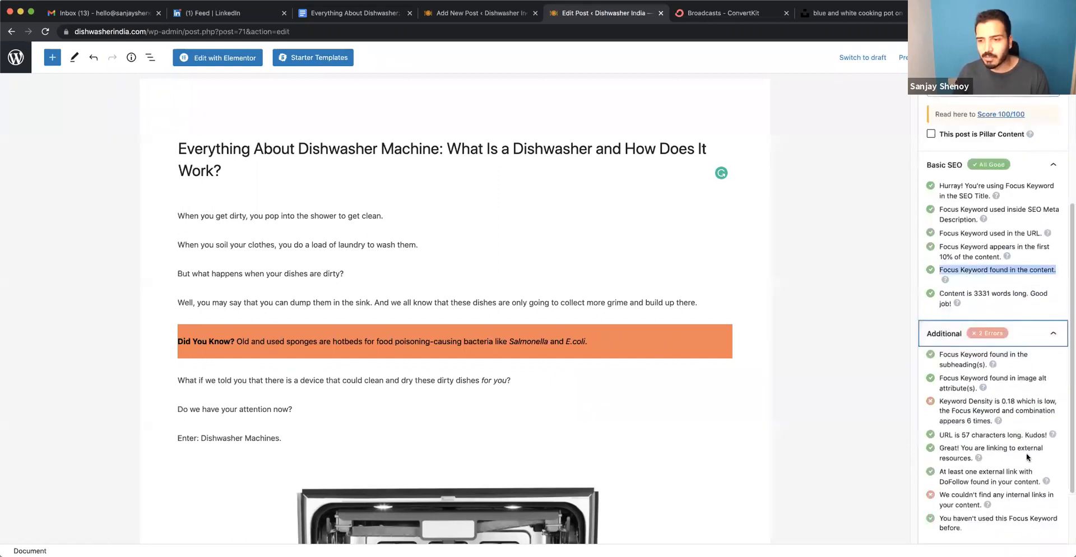
triple_click(955, 359)
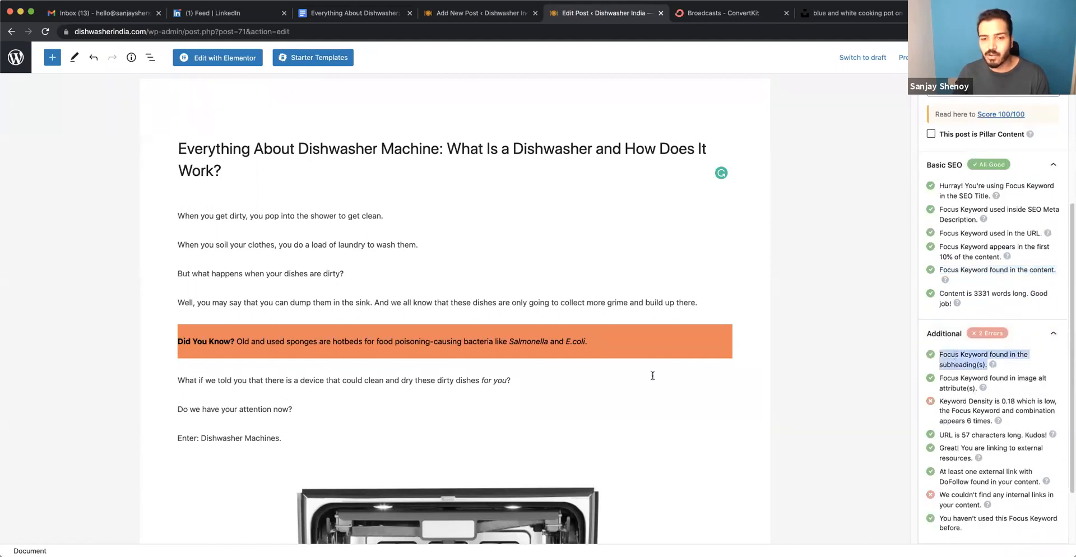
scroll(645, 372, down, 10)
scroll(645, 372, down, 10)
scroll(135, 309, up, 3)
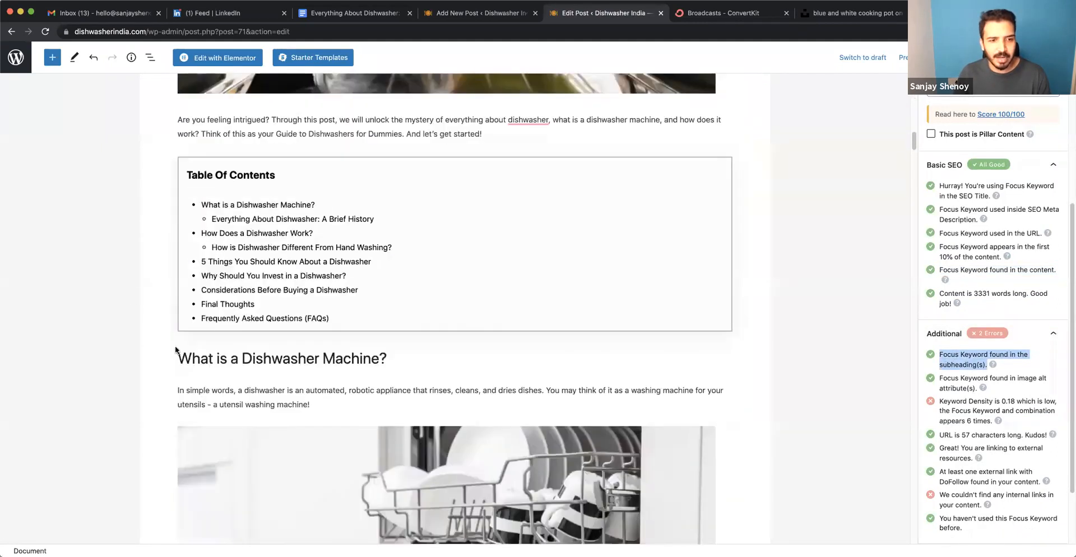
triple_click(289, 359)
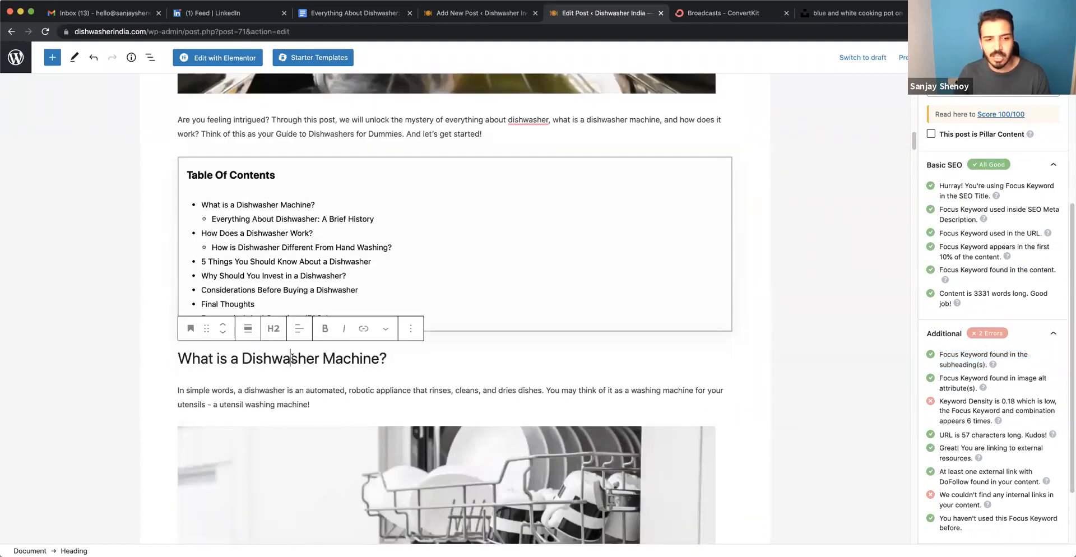
click(260, 390)
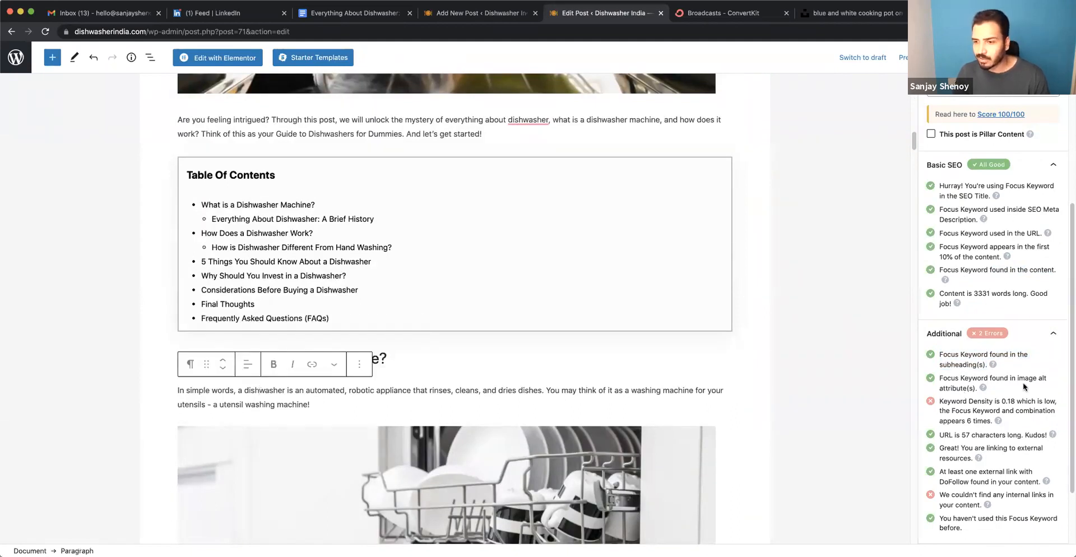
Select the photo of the open dishwasher near the start of the post and check its alt text.
click(541, 442)
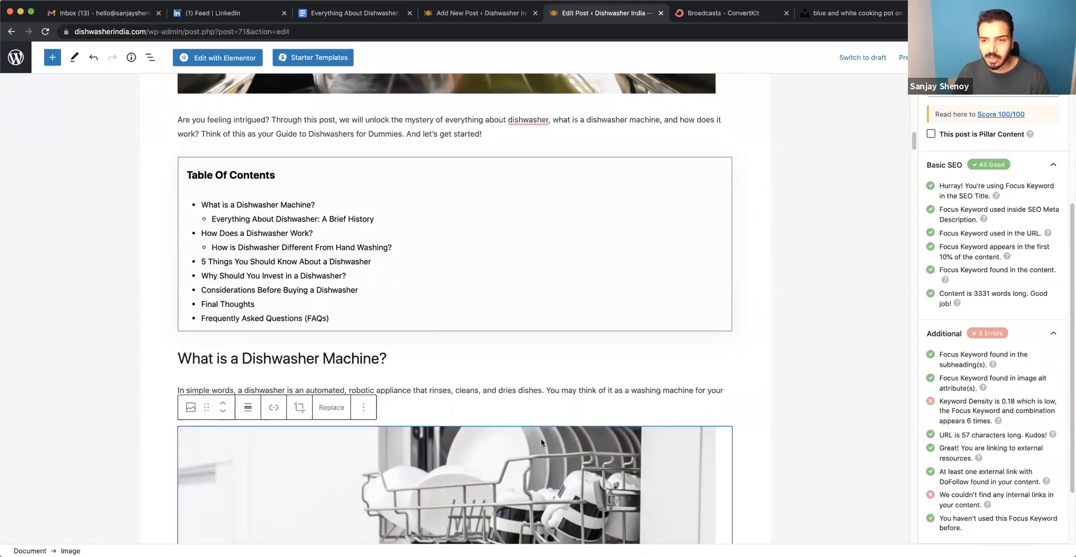
scroll(541, 442, down, 10)
scroll(542, 442, up, 12)
scroll(461, 307, down, 7)
click(461, 307)
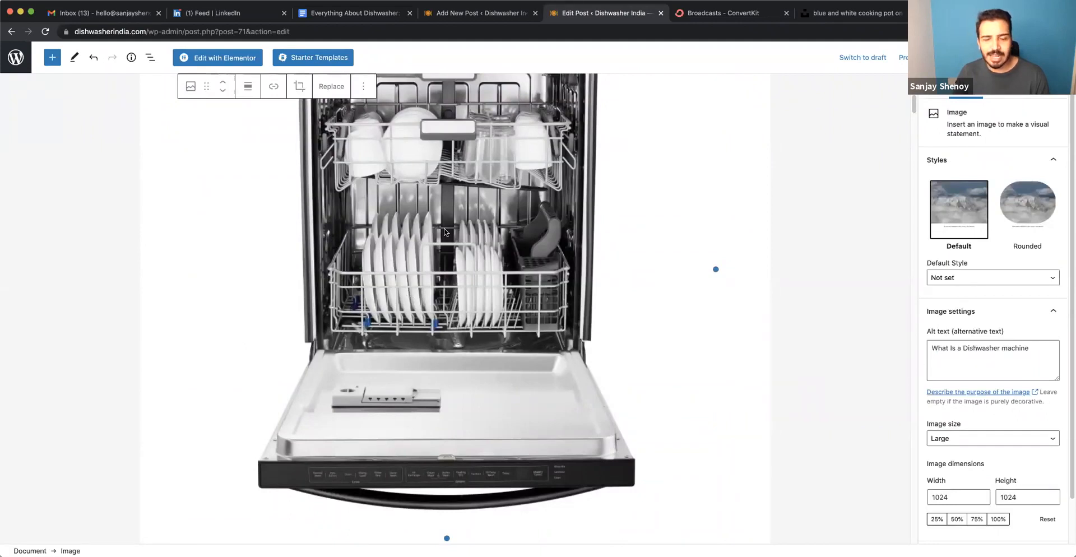
Return to the Rank Math settings, review the remaining Additional SEO checks and look over the post's introduction and images.
click(1021, 57)
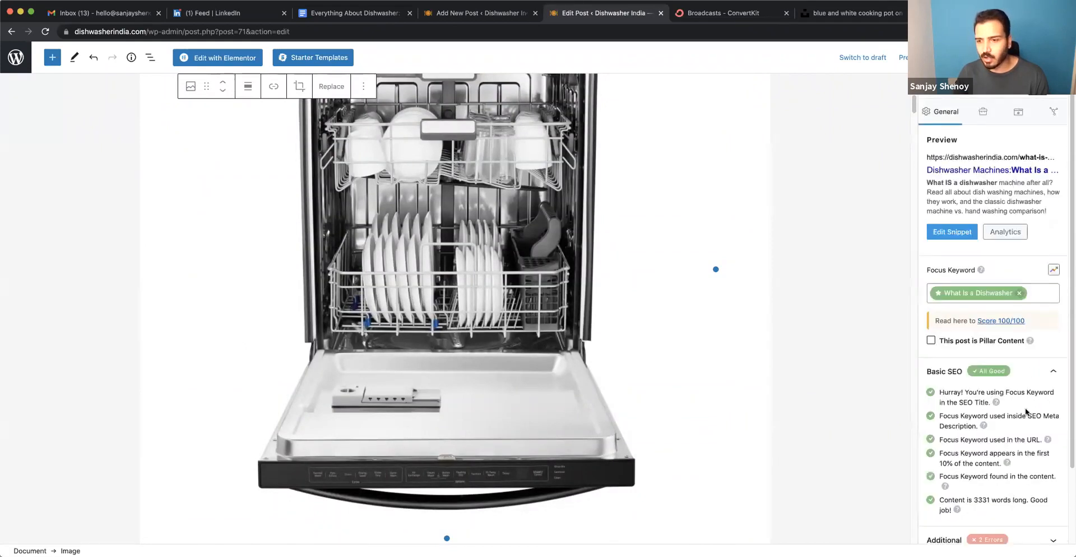
scroll(1024, 409, down, 2)
click(948, 452)
scroll(966, 392, down, 5)
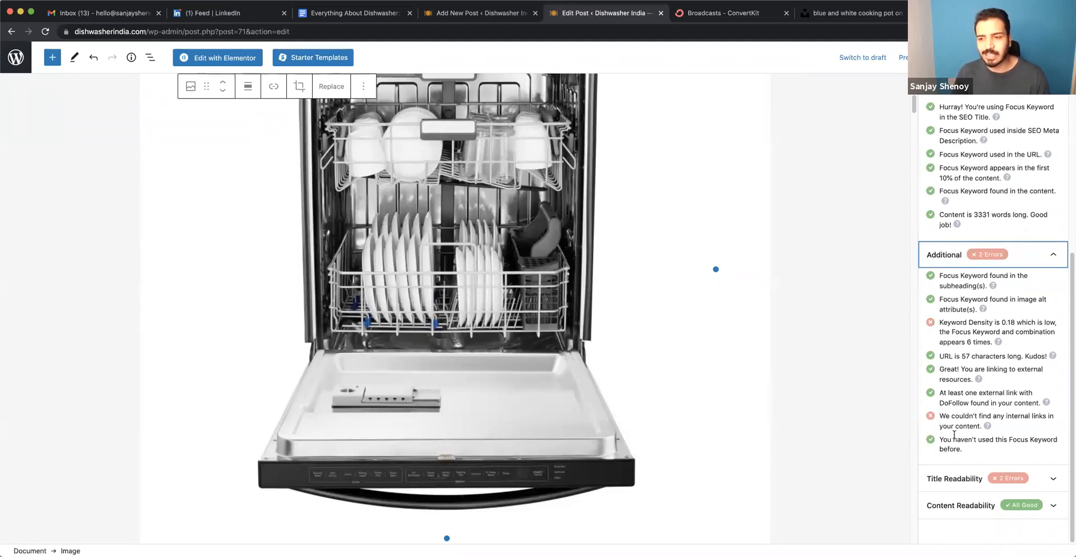
scroll(896, 402, down, 3)
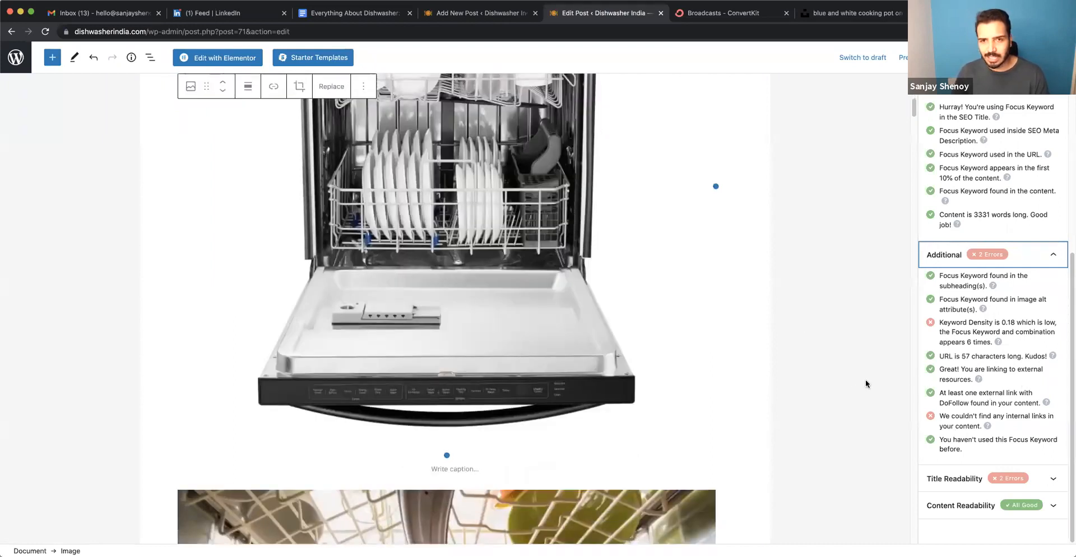
scroll(992, 328, up, 5)
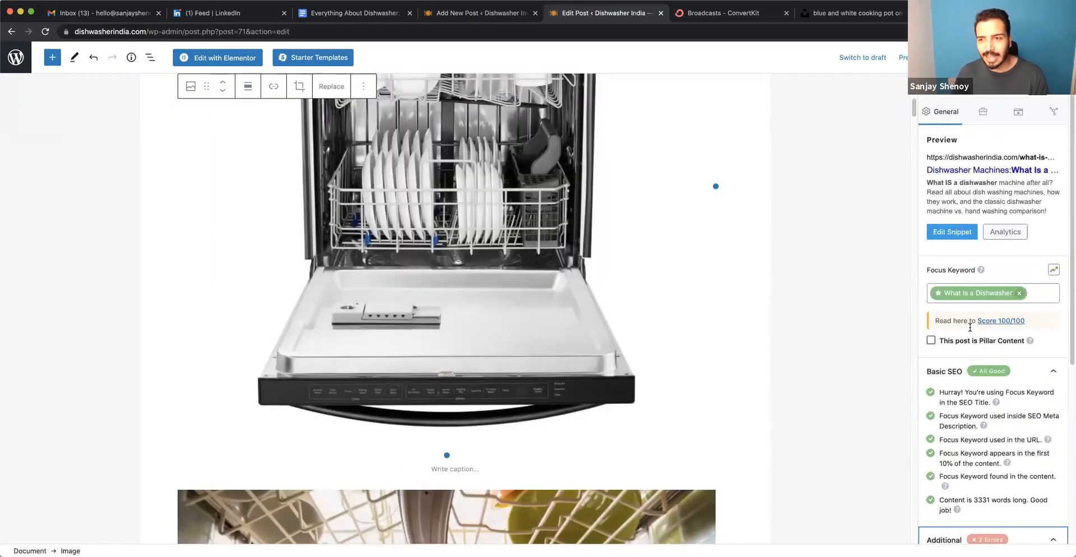
scroll(783, 352, up, 12)
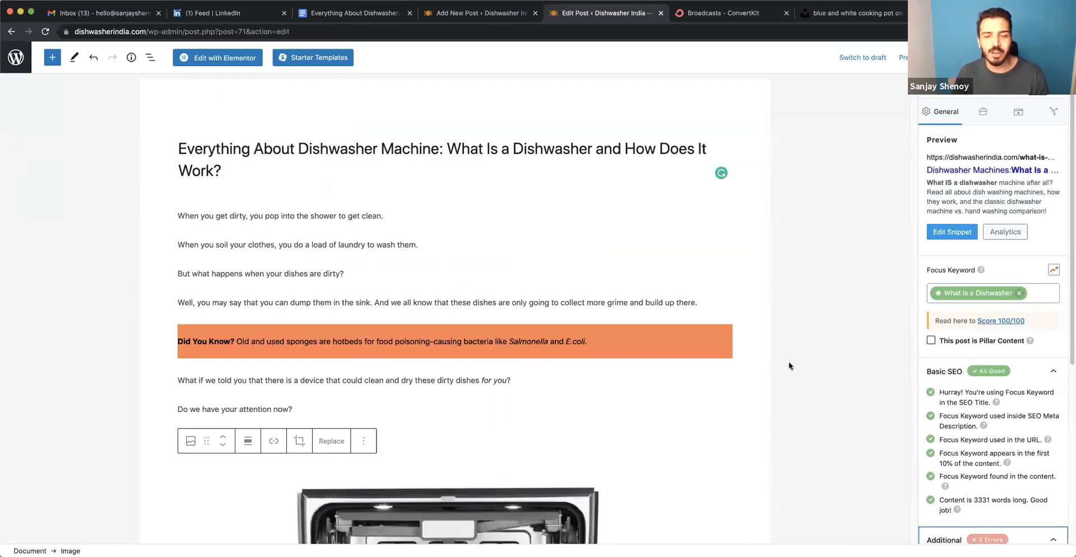
scroll(788, 362, down, 6)
scroll(855, 350, down, 20)
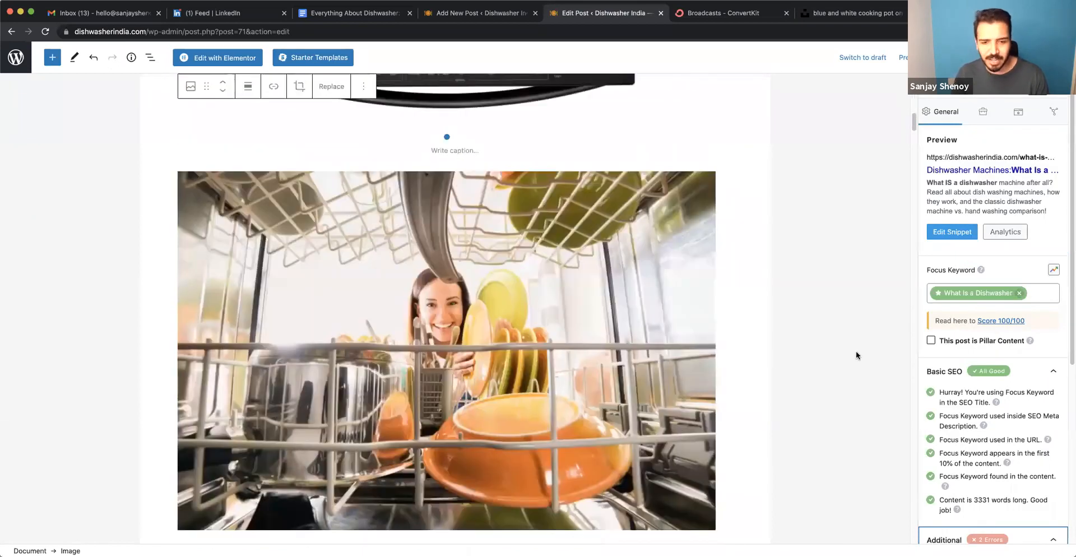
Look through the finished post's body images, including the Josephine Cochrane stamp, and recheck its Additional SEO results.
scroll(857, 358, down, 12)
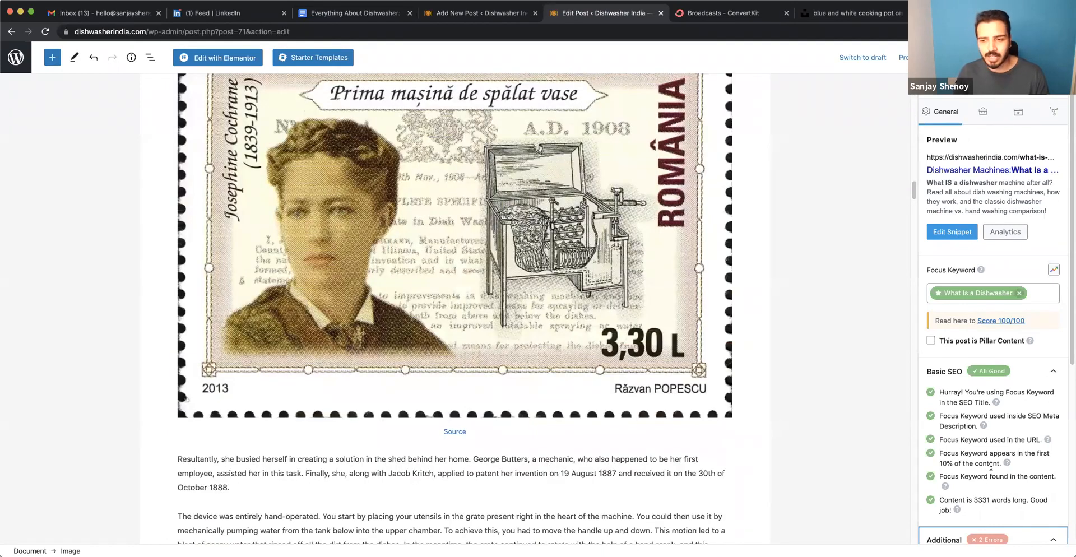
scroll(919, 469, down, 5)
scroll(793, 410, up, 20)
scroll(794, 410, up, 15)
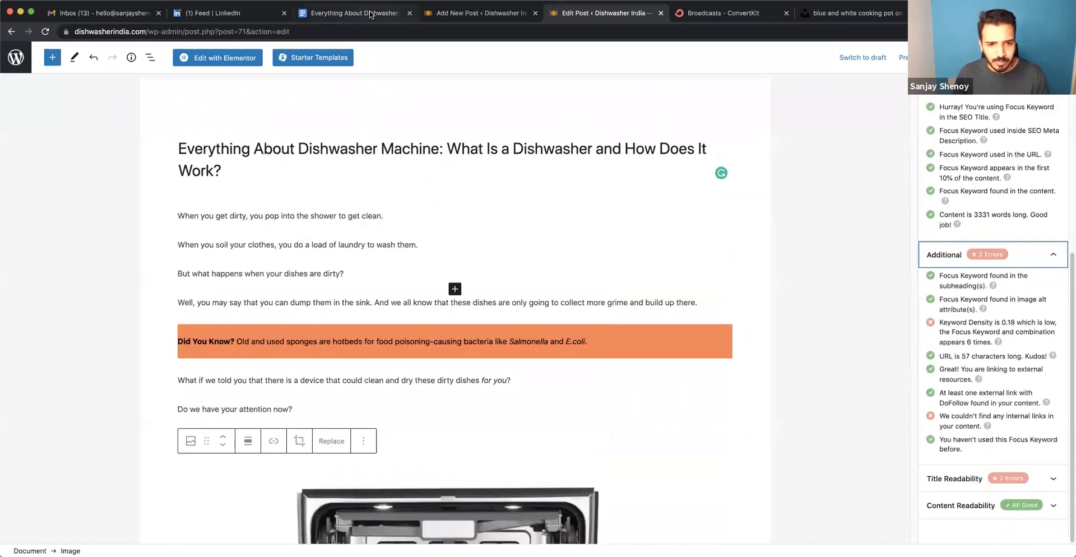
Return to the new post's draft and compare "What Is a Dishwasher" in the title with "what a dishwasher is" in the introduction.
click(370, 14)
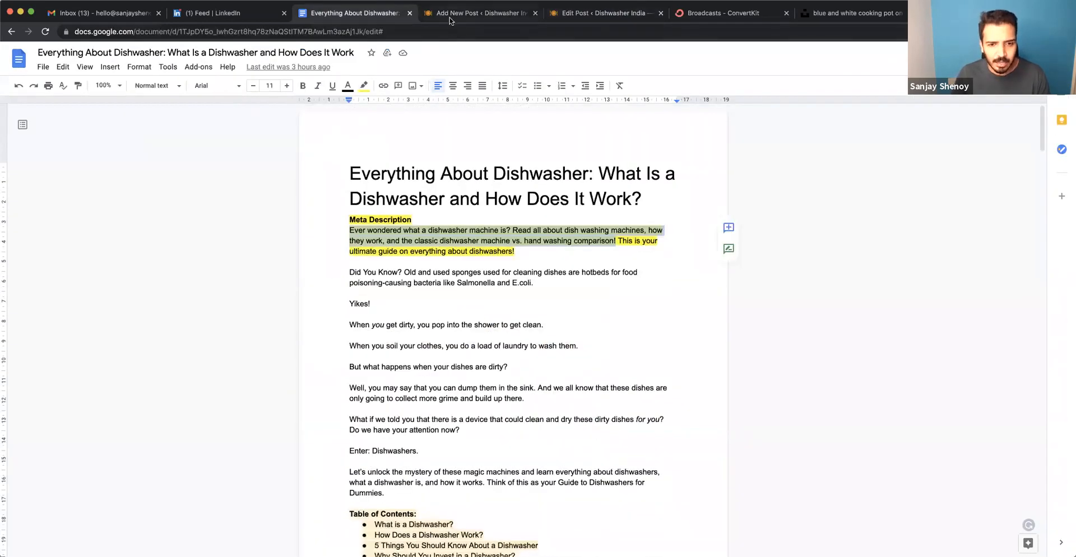
click(449, 17)
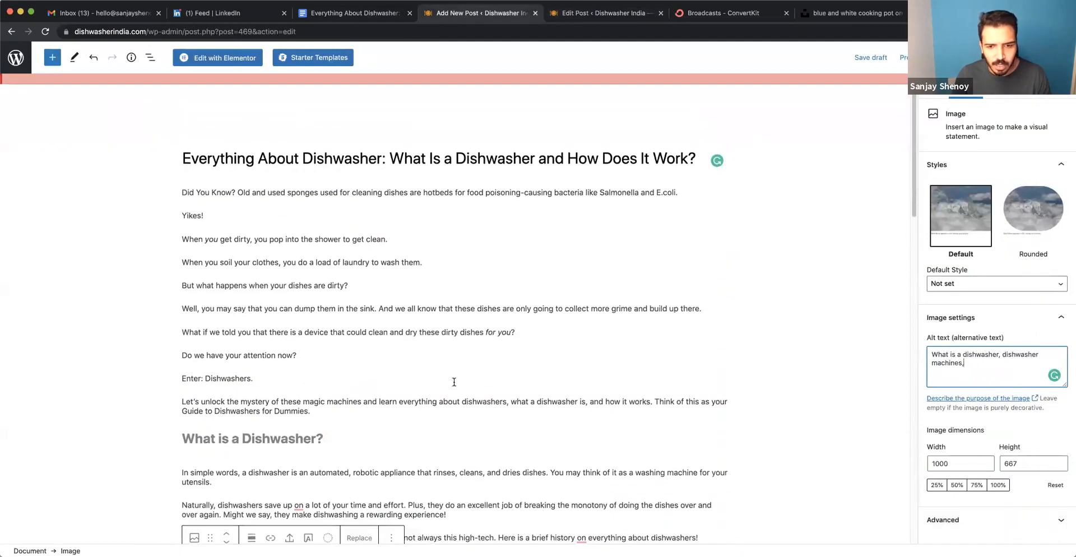
drag(537, 400, 585, 400)
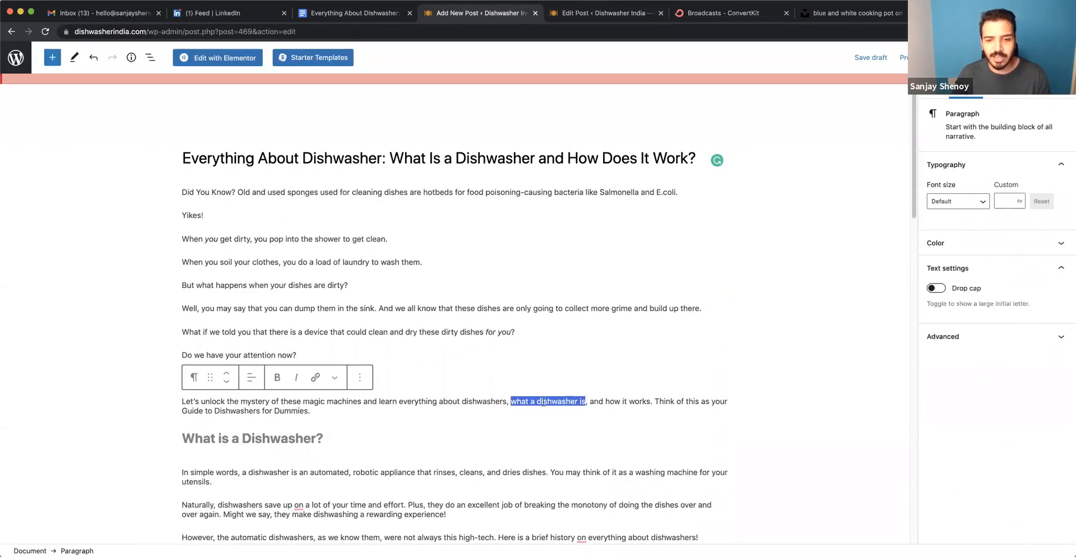
drag(391, 158, 532, 158)
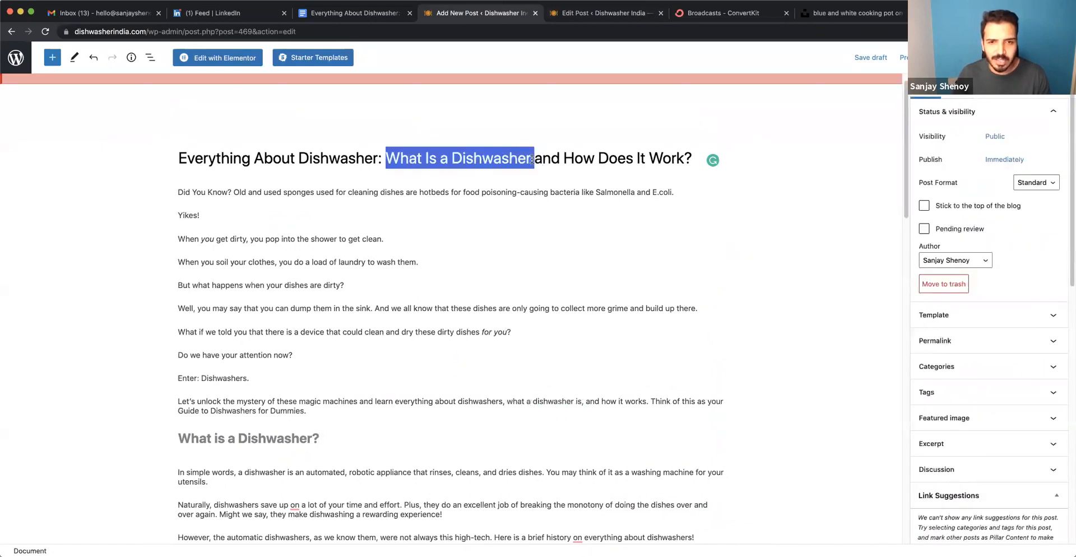
drag(509, 405, 585, 403)
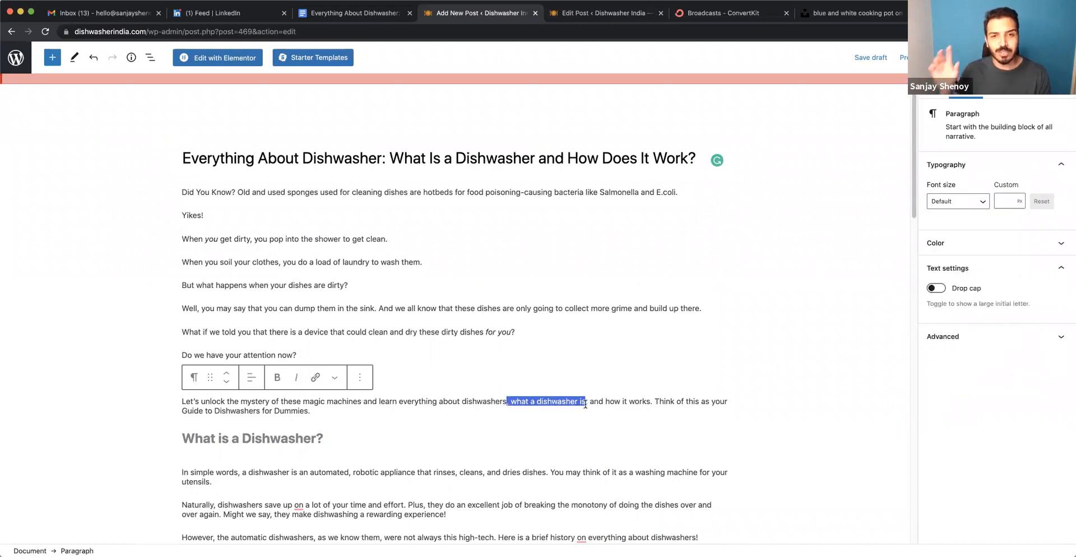